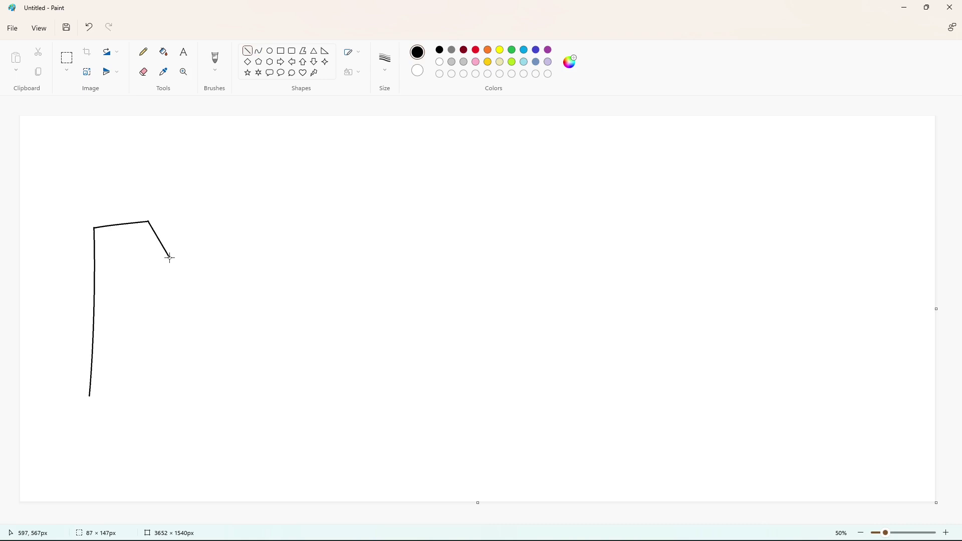
Undo the last strokes and redraw the M's top edge with a V notch and a right section about 301 px long.
key(ctrl+z)
key(ctrl+z)
mouse_move(94, 227)
mouse_down()
mouse_move(166, 221)
mouse_move(184, 269)
mouse_move(199, 217)
mouse_move(277, 209)
mouse_up()
click(203, 210)
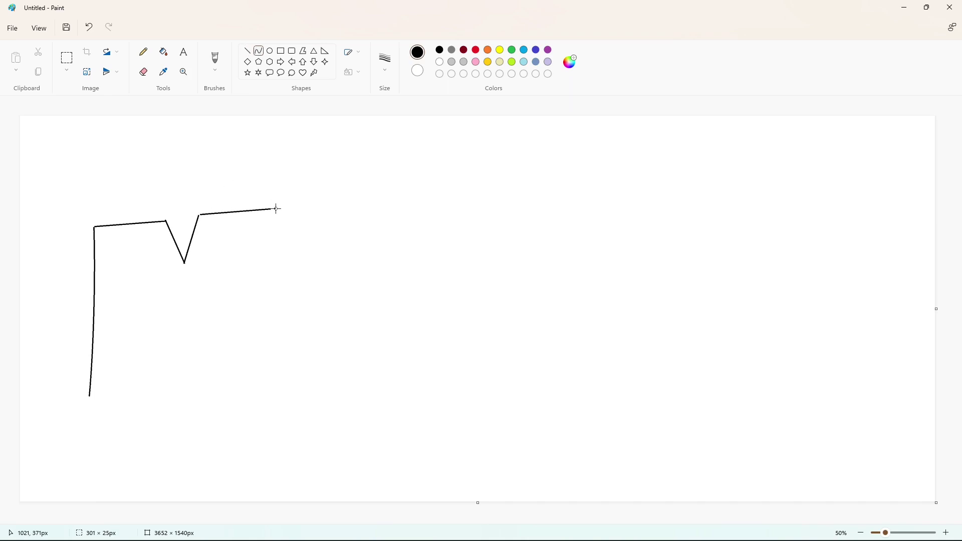
drag(213, 212, 288, 368)
click(250, 51)
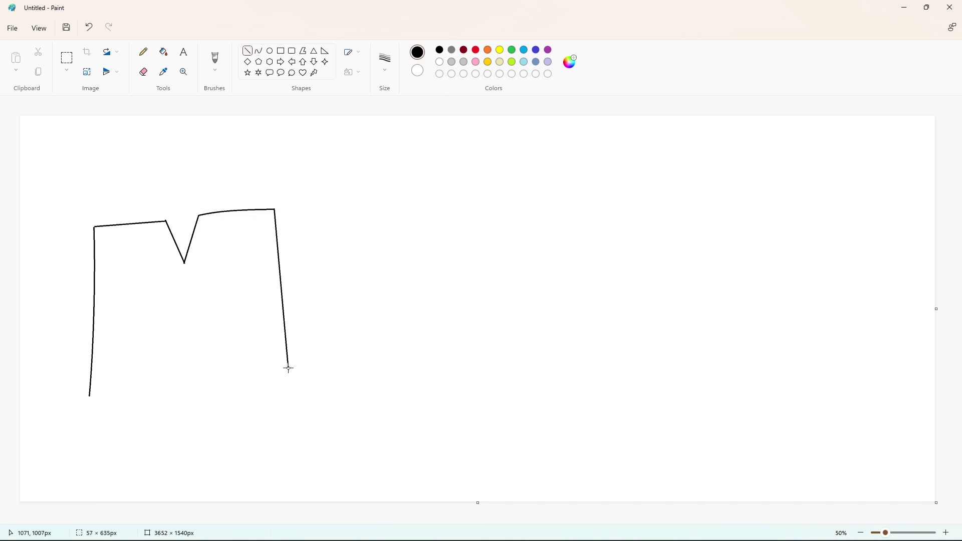
key(ctrl+z)
drag(89, 396, 169, 384)
key(ctrl+z)
Complete the M outline with a curved left foot, a notched gap between the legs, a right foot and a straight right side.
click(257, 51)
mouse_move(89, 395)
mouse_down()
mouse_move(171, 382)
mouse_move(127, 385)
mouse_up()
click(127, 385)
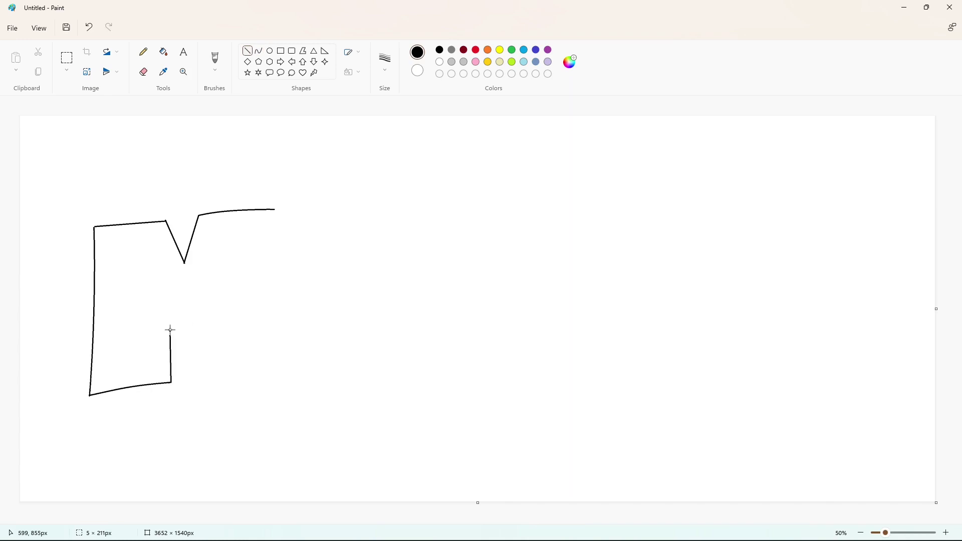
mouse_move(170, 325)
mouse_down()
mouse_move(210, 391)
mouse_move(279, 384)
mouse_up()
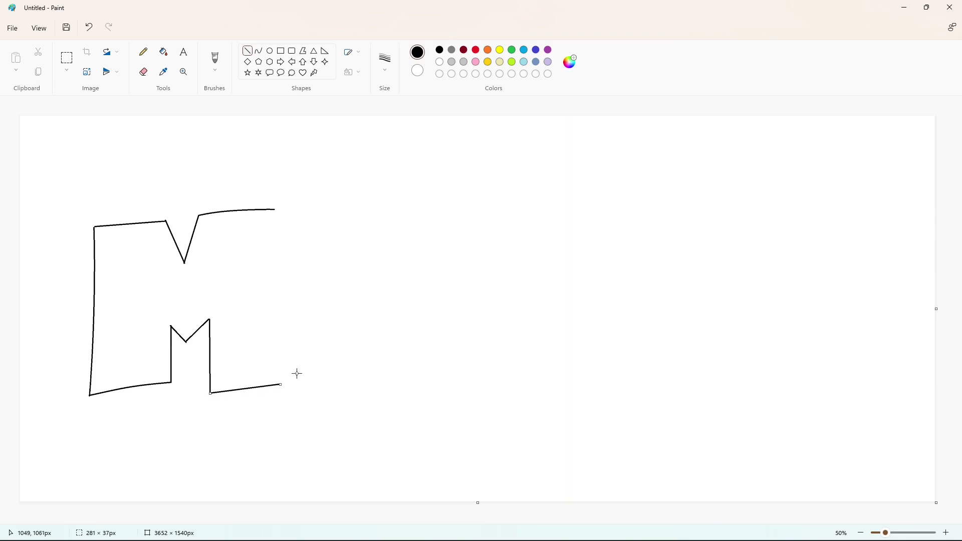
drag(275, 209, 282, 385)
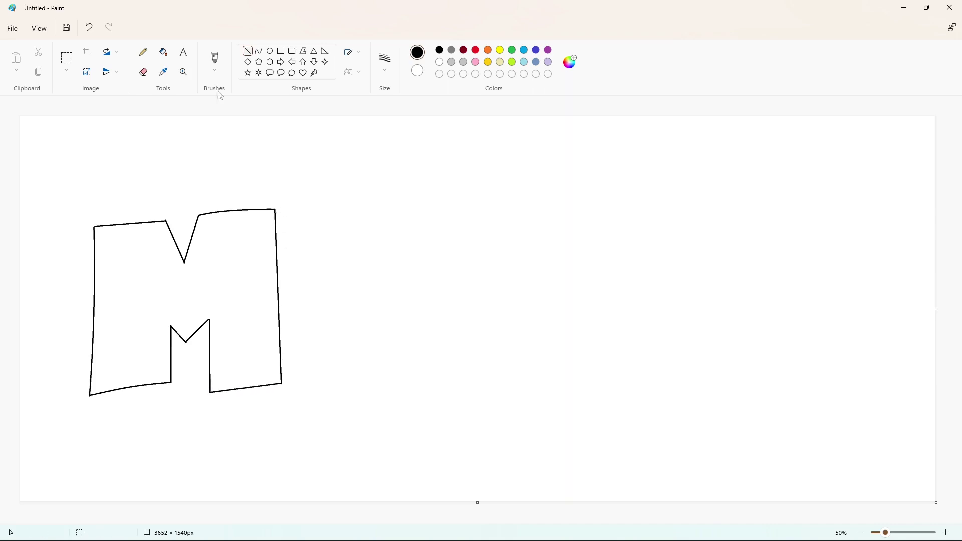
Draw a circle about 379 × 361 px over the M's upper-right corner, give it a solid fill and enlarge it slightly.
click(270, 50)
drag(279, 165, 374, 256)
drag(348, 226, 335, 228)
click(352, 72)
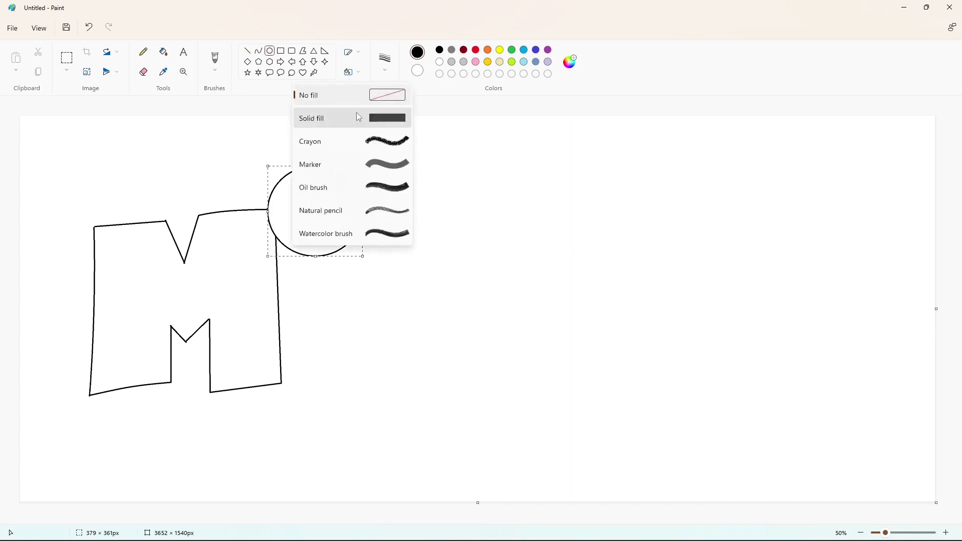
click(356, 117)
drag(362, 166, 366, 160)
click(416, 172)
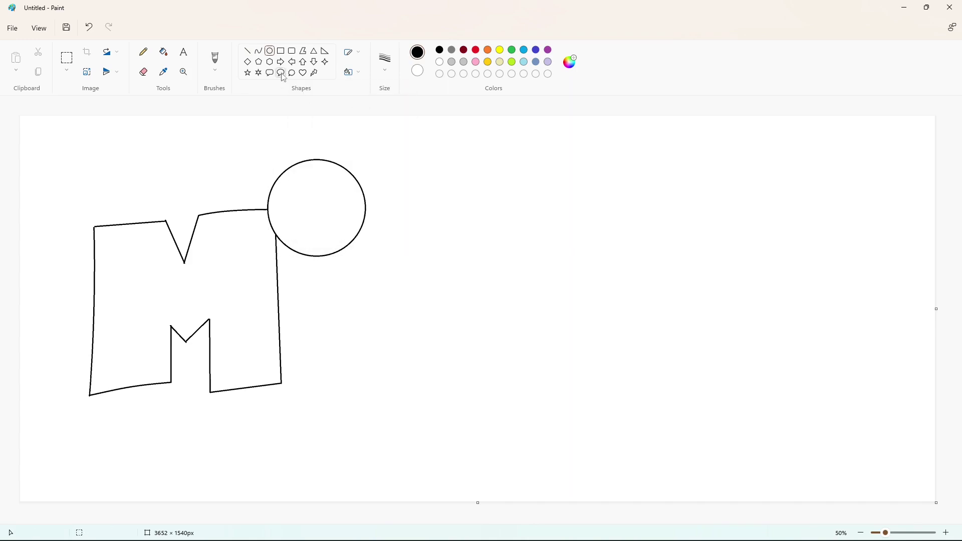
Outline the letter i's stem beneath the large circle and draw a small circle inside its dot.
click(247, 50)
mouse_move(277, 235)
mouse_down()
mouse_move(282, 396)
mouse_move(349, 389)
mouse_move(352, 246)
mouse_up()
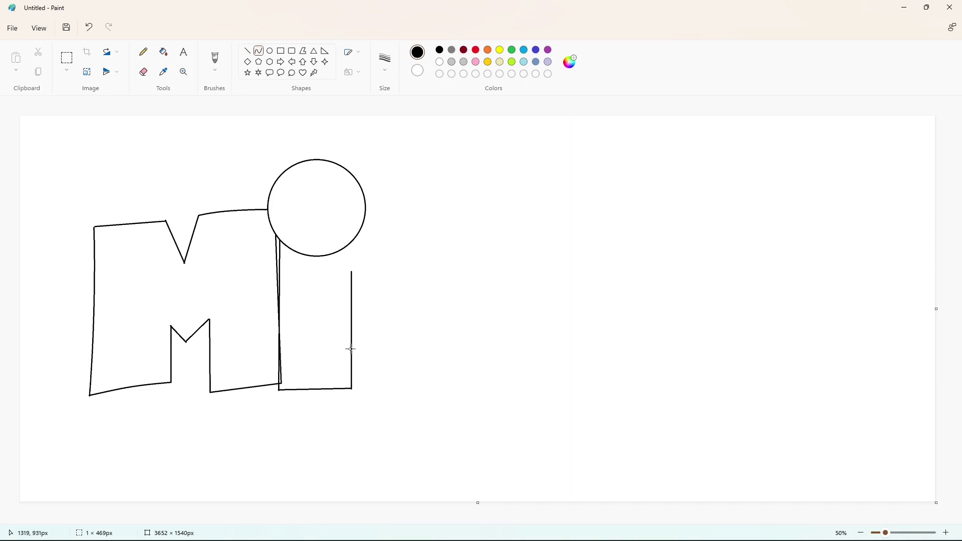
click(428, 326)
click(269, 52)
mouse_move(299, 198)
mouse_down()
mouse_move(327, 226)
mouse_move(312, 215)
mouse_up()
click(283, 150)
Outline the X's descending diagonal bar from the i's dot, with a slightly curved upper edge and a closed lower end.
click(248, 51)
drag(351, 272, 489, 426)
click(534, 404)
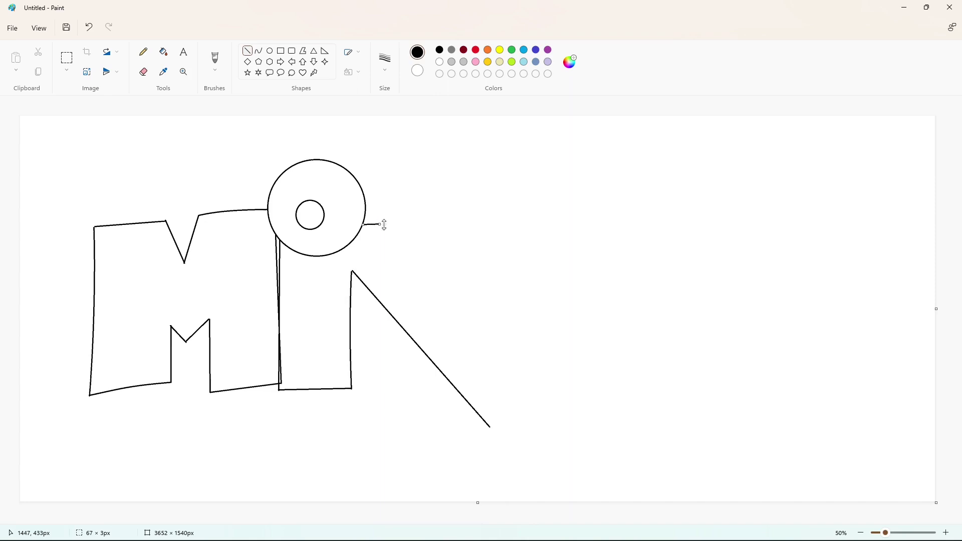
click(258, 50)
drag(378, 225, 535, 390)
click(416, 267)
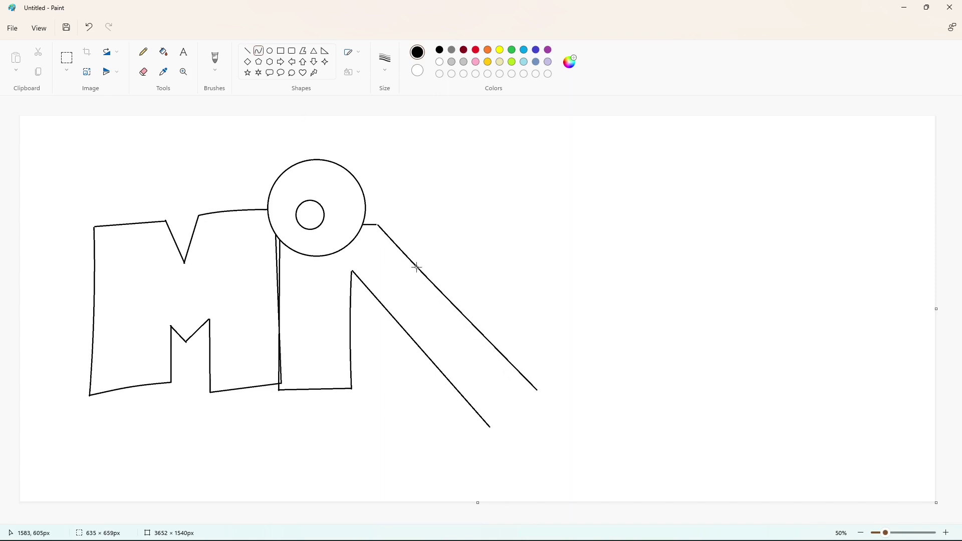
click(416, 268)
click(599, 296)
drag(488, 430, 536, 389)
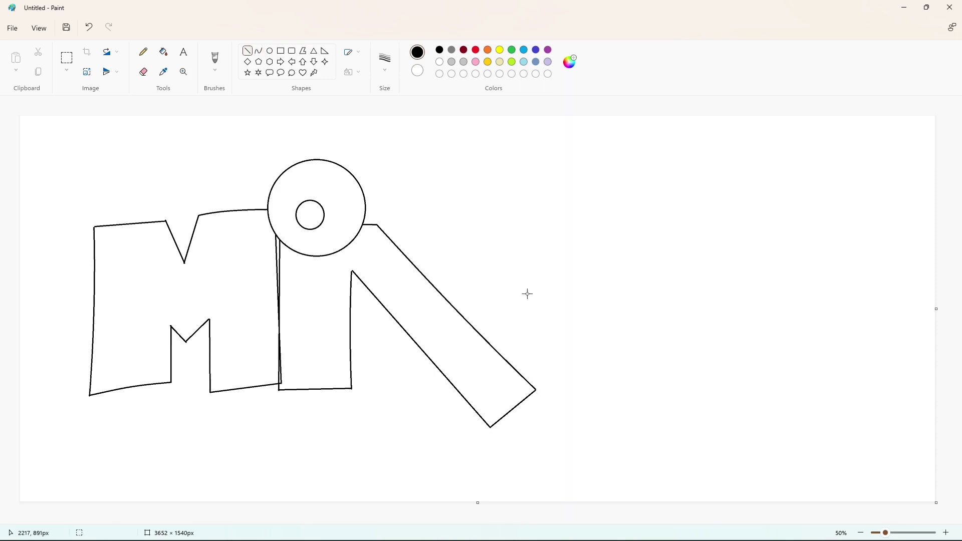
Outline the X's rising diagonal bar across the first one, with a curved right edge.
mouse_move(352, 316)
mouse_down()
mouse_move(438, 222)
mouse_move(530, 214)
mouse_move(405, 325)
mouse_move(380, 374)
mouse_up()
click(258, 51)
drag(462, 307, 414, 325)
click(570, 324)
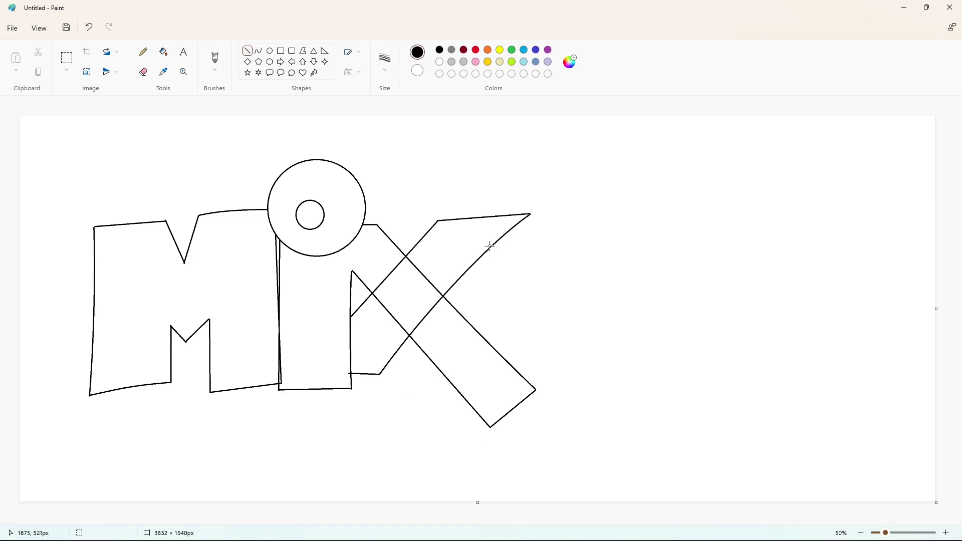
Draw a filled circle about 597 × 601 px for the letter e, overlap it with the X's right side and widen it slightly.
click(269, 50)
drag(478, 236, 630, 389)
drag(559, 335, 529, 305)
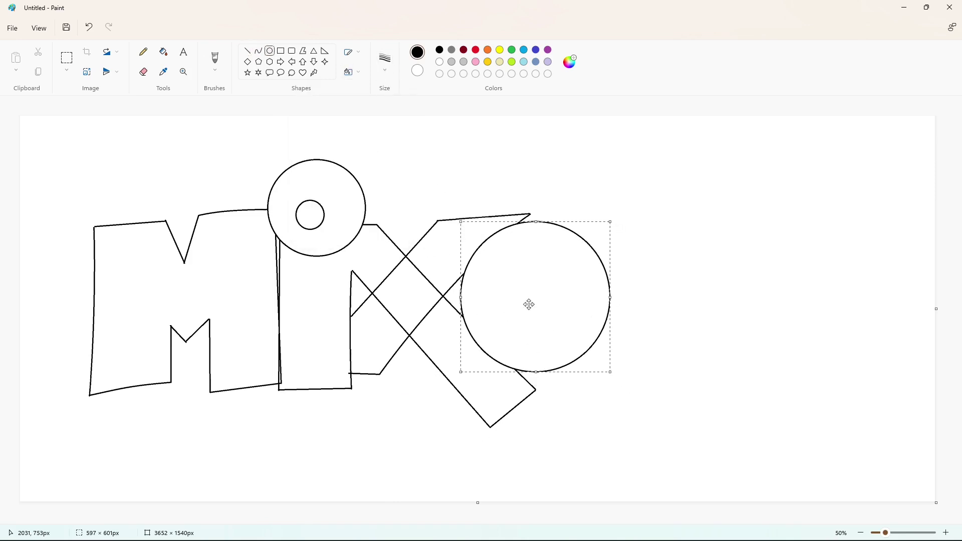
drag(607, 299, 613, 299)
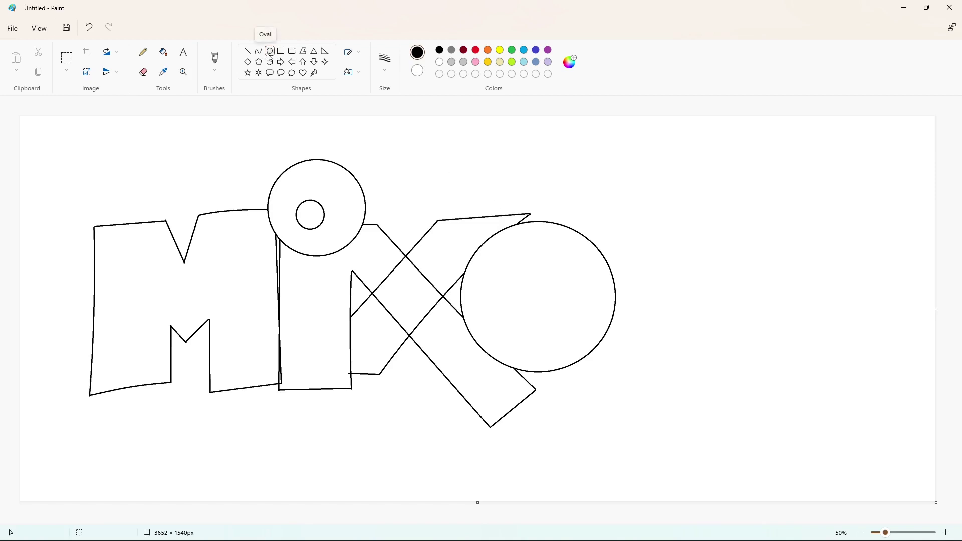
Draw a small oval in the upper part of the e's circle and adjust its position and size.
mouse_move(516, 265)
mouse_down()
mouse_move(588, 332)
mouse_move(536, 304)
mouse_up()
mouse_move(498, 292)
mouse_down()
mouse_move(557, 287)
mouse_move(530, 305)
mouse_up()
drag(529, 275, 573, 269)
Draw a purple horizontal line across the small oval in the e and shift it up slightly.
click(248, 51)
key(ctrl+z)
click(548, 50)
drag(504, 271, 567, 271)
drag(537, 271, 537, 265)
click(593, 223)
Fill the oval's arc below the purple line with white and recolour the line black.
click(163, 52)
click(439, 61)
click(519, 303)
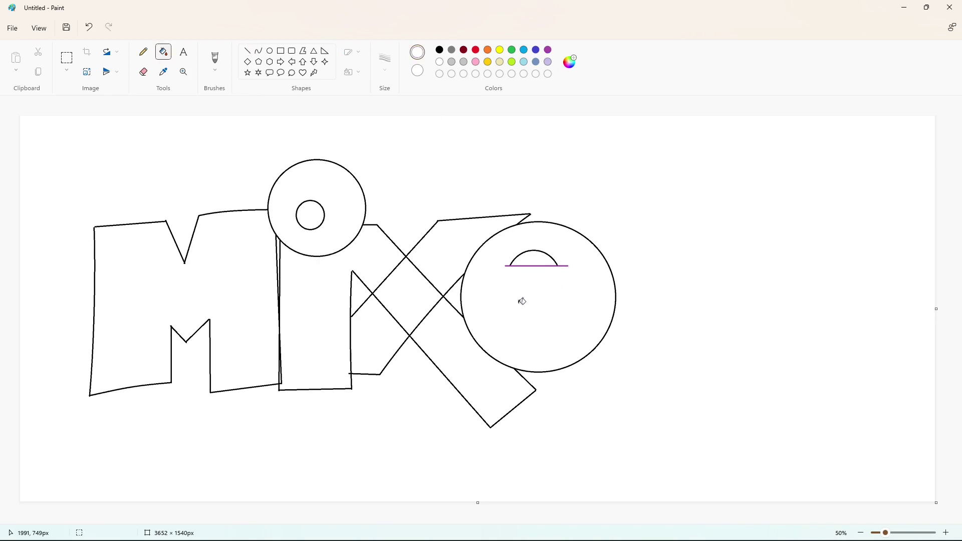
click(569, 265)
Draw a black circle below the e's upper arc and a purple horizontal line about 481 px long across it.
click(270, 51)
drag(503, 282, 545, 324)
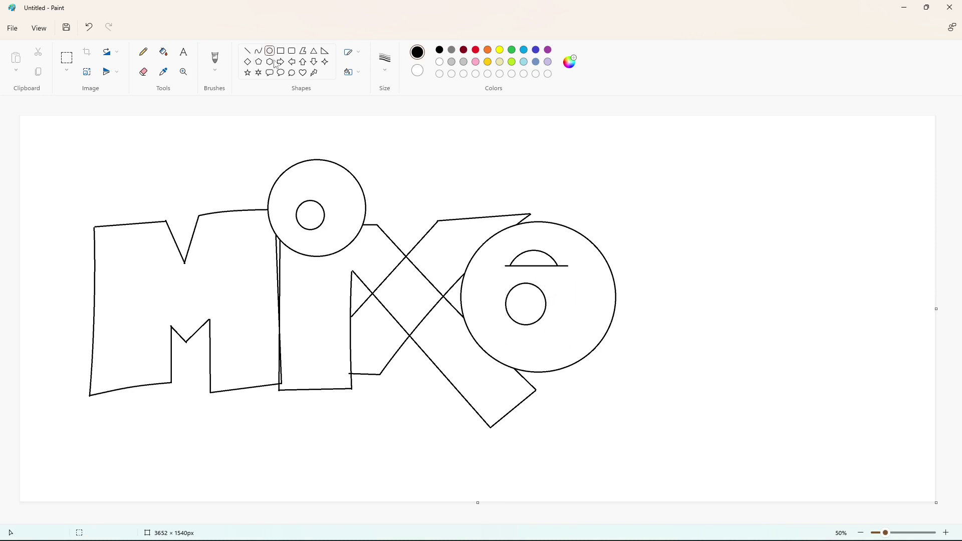
click(247, 51)
click(548, 50)
mouse_move(499, 295)
mouse_down()
mouse_move(560, 295)
mouse_move(560, 337)
mouse_move(529, 303)
mouse_move(620, 290)
mouse_up()
key(ctrl+z)
key(ctrl+z)
click(269, 51)
click(439, 50)
click(491, 285)
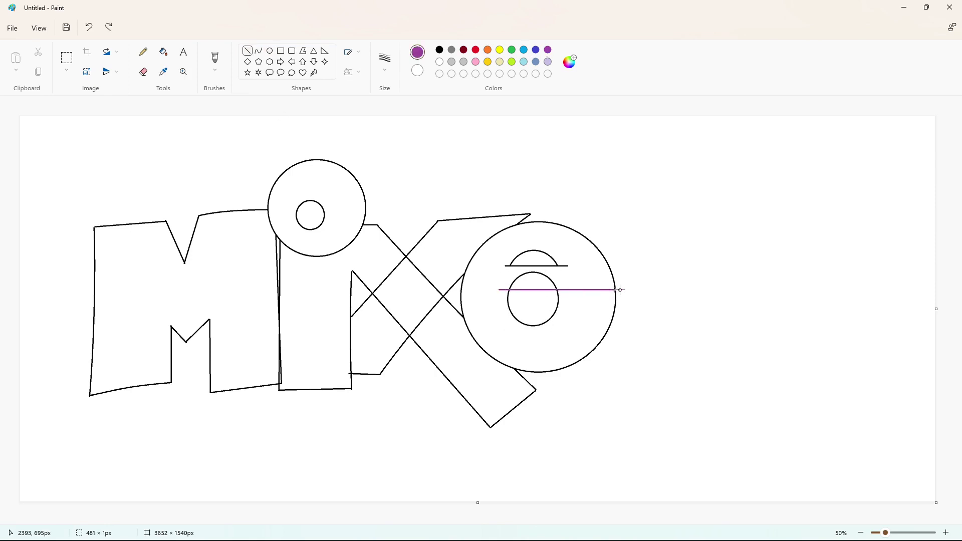
Nudge the purple line slightly lower across the e's inner circle.
key(Down)
key(Down)
key(Down)
key(Down)
key(Down)
key(Down)
key(Down)
key(Down)
key(Down)
key(Down)
key(Down)
key(Down)
key(Down)
key(Down)
key(Down)
key(Down)
key(Down)
key(Down)
key(Down)
key(Down)
click(505, 172)
Fill the inner circle's arc above the purple line with white and recolour the line black.
click(163, 51)
click(439, 61)
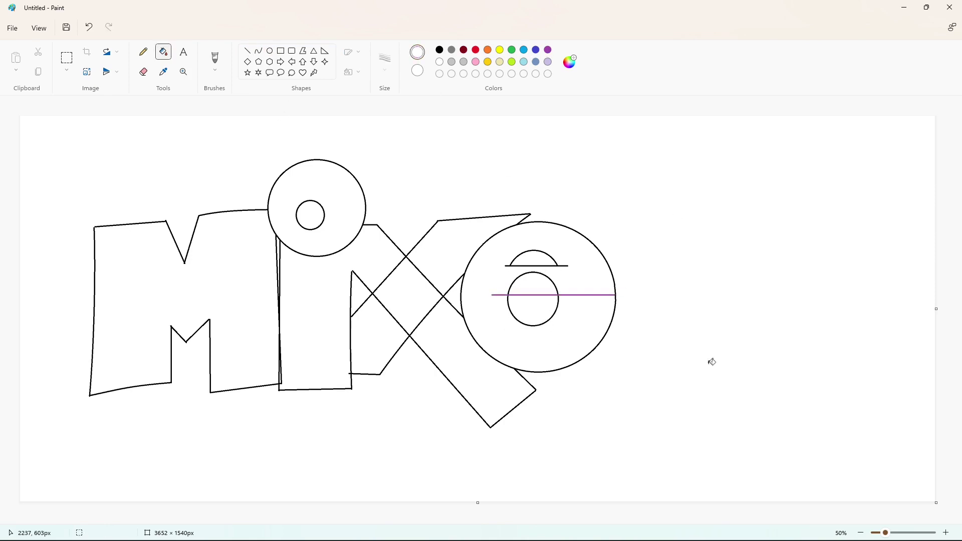
click(556, 287)
click(440, 50)
click(559, 295)
Draw a slightly slanted line from the e's lower inner arc to just past its right edge.
click(247, 51)
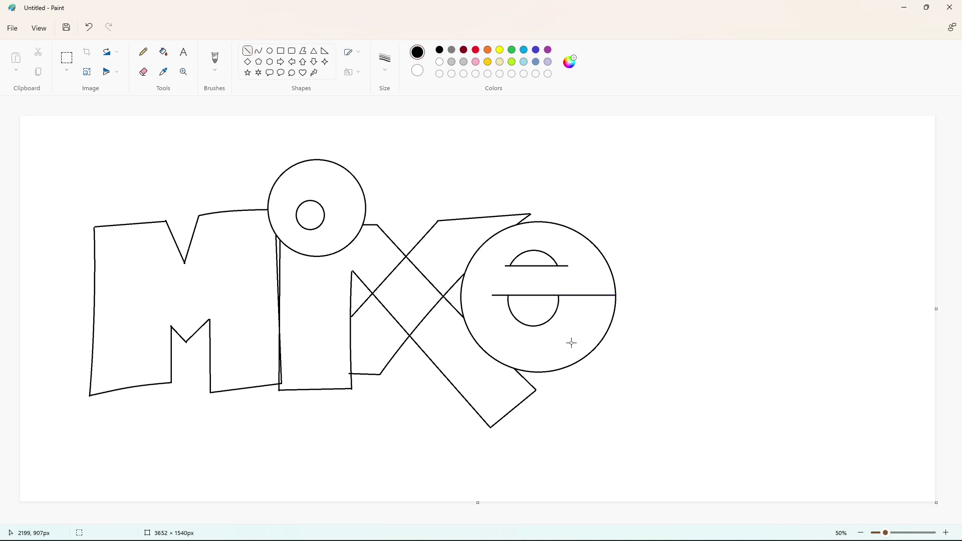
drag(558, 296, 623, 299)
click(643, 380)
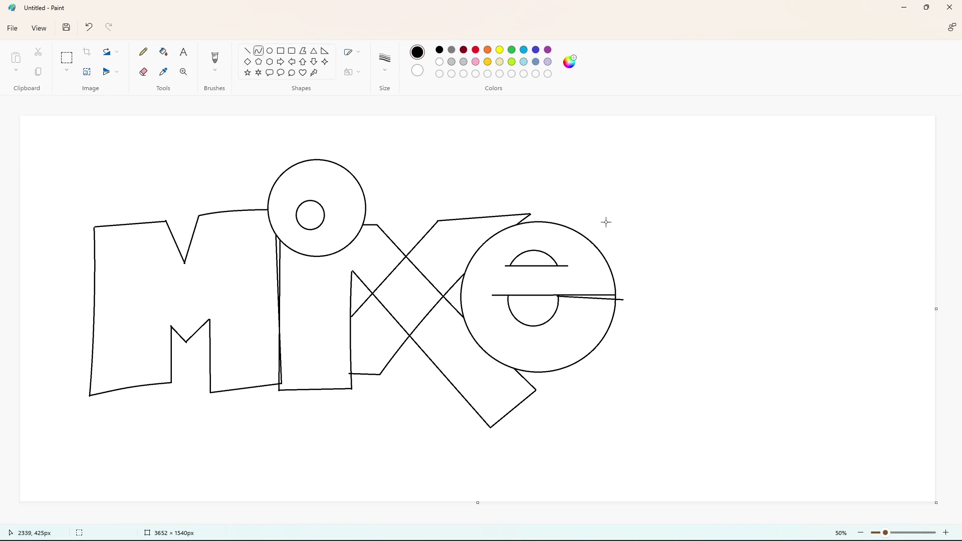
Outline the L's vertical bar over the e's right side with curved sides and a slanted top edge.
drag(583, 184, 602, 382)
click(588, 215)
click(607, 303)
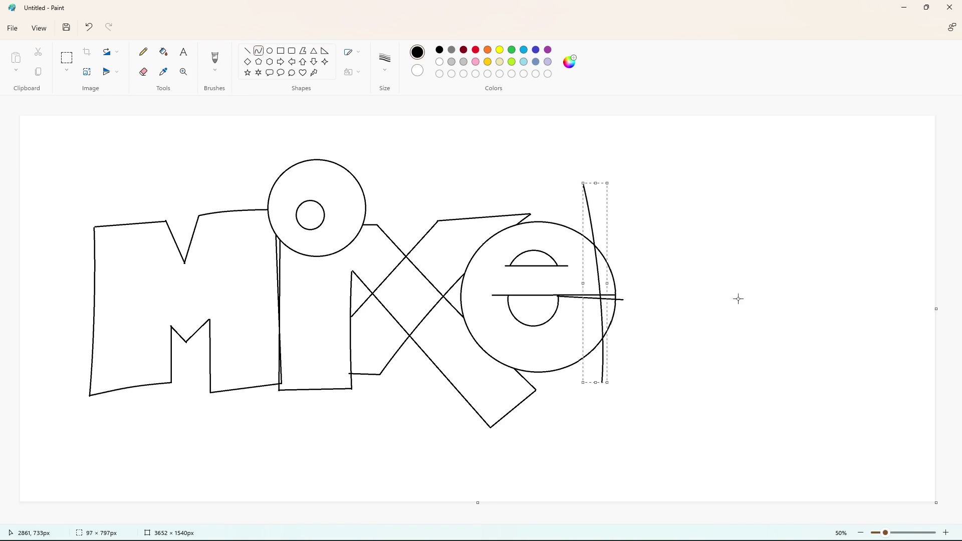
click(651, 240)
mouse_move(584, 183)
mouse_down()
mouse_move(642, 188)
mouse_move(648, 329)
mouse_up()
click(646, 218)
click(652, 306)
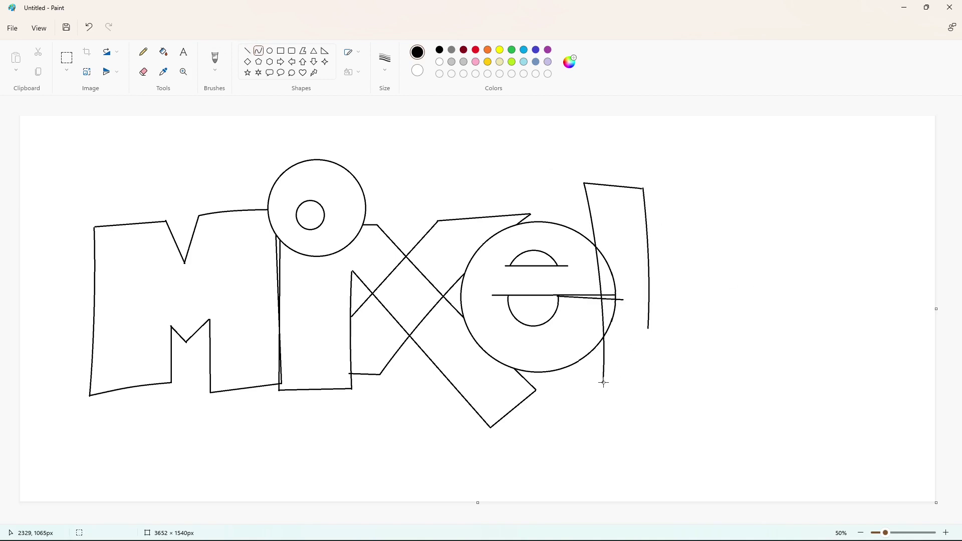
Outline the L's horizontal foot with curved upper and lower edges and a straight right end.
drag(604, 382, 704, 395)
double_click(665, 382)
click(819, 344)
drag(648, 327, 726, 398)
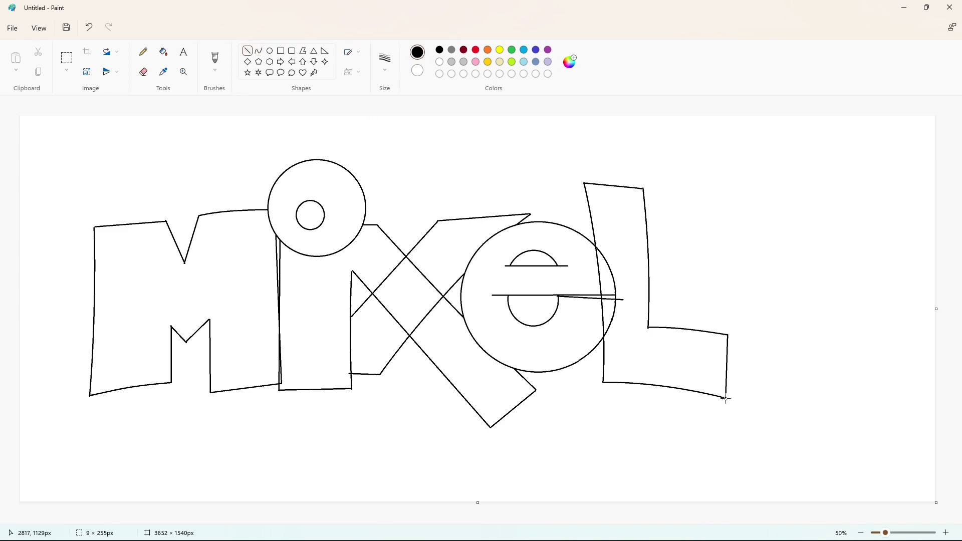
Insert the letter "S" as size 800 text over the drawing and select it.
click(183, 52)
click(398, 300)
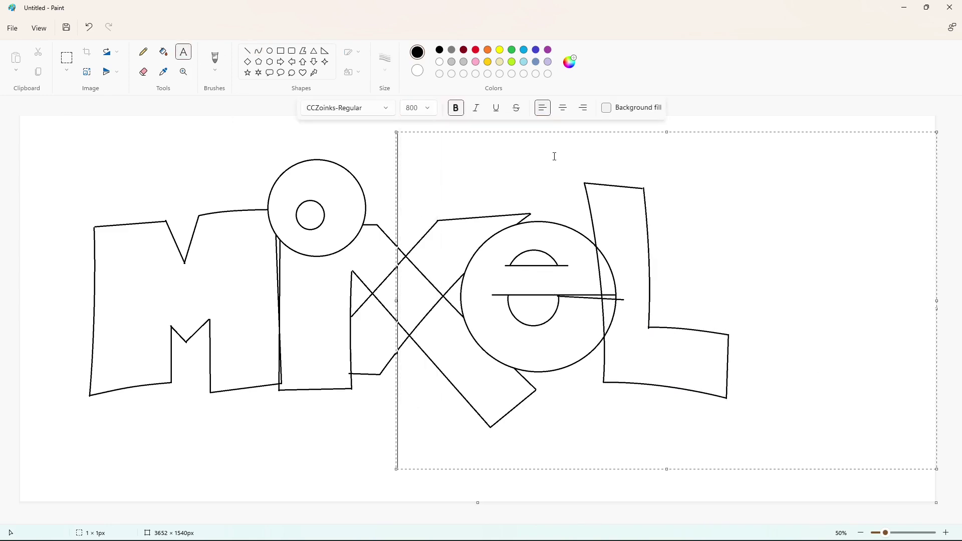
text(S)
key(ctrl+a)
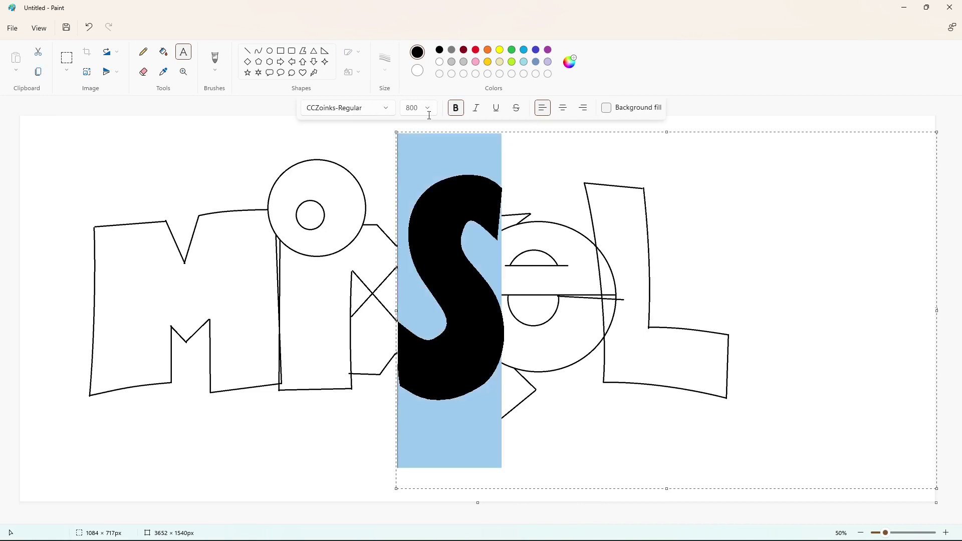
Change the S's font to Arial Black and its colour to purple.
click(349, 108)
click(331, 54)
click(616, 246)
drag(616, 247, 408, 260)
click(548, 50)
click(597, 326)
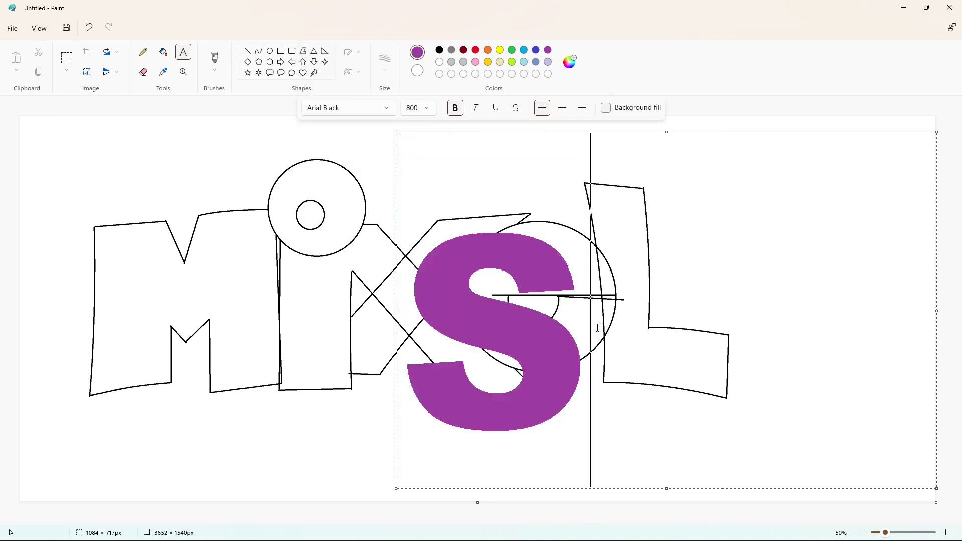
Resize the S's text box to about 567 × 709 px so the letter sits at the L's right end.
drag(399, 311, 635, 311)
drag(787, 132, 784, 115)
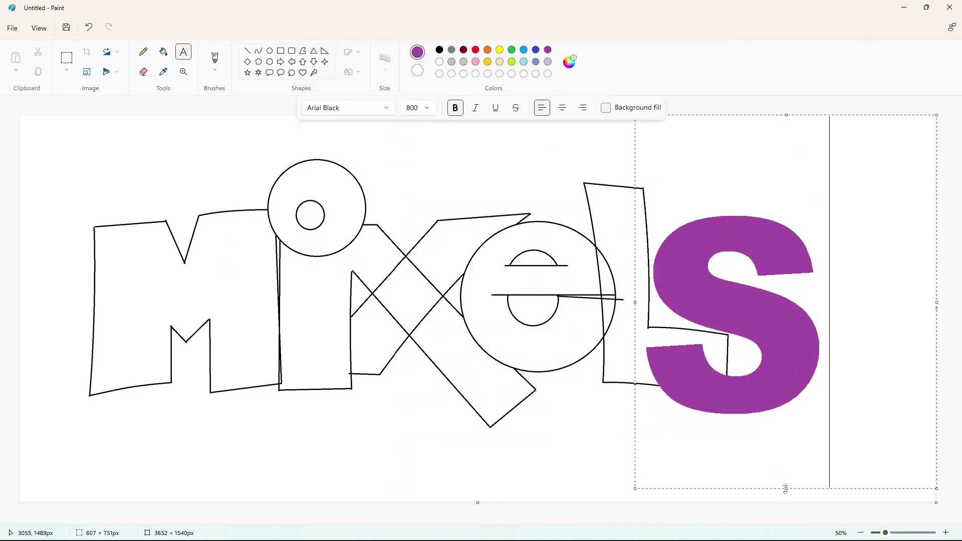
drag(785, 489, 779, 449)
drag(786, 114, 786, 97)
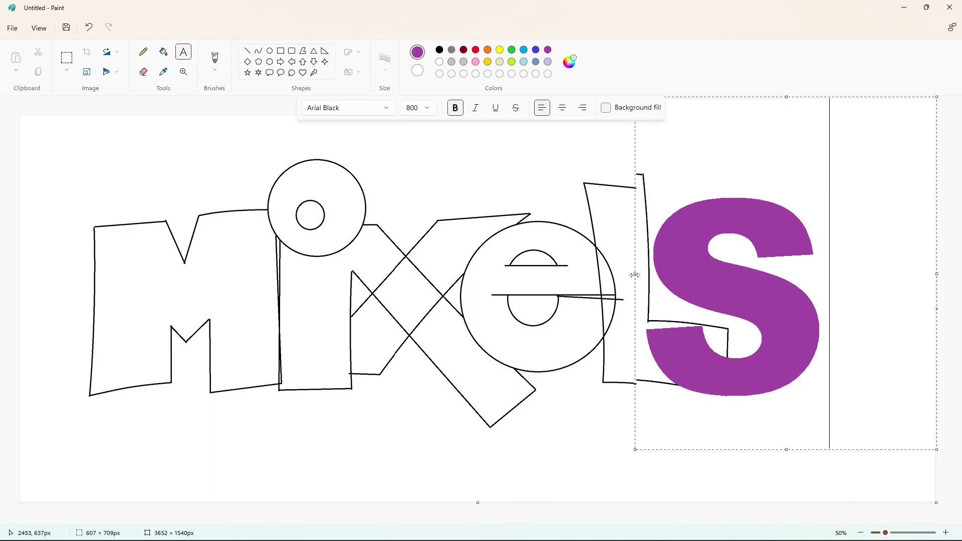
drag(635, 274, 655, 274)
Set the S's font size to 700 and extend its text box leftward to about 610 px wide.
key(ctrl+a)
click(428, 109)
text(700)
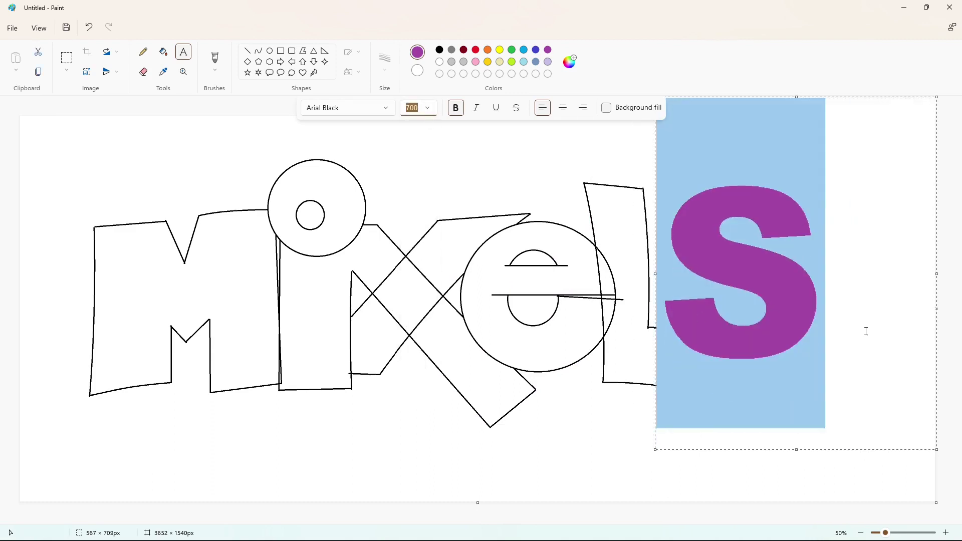
key(Return)
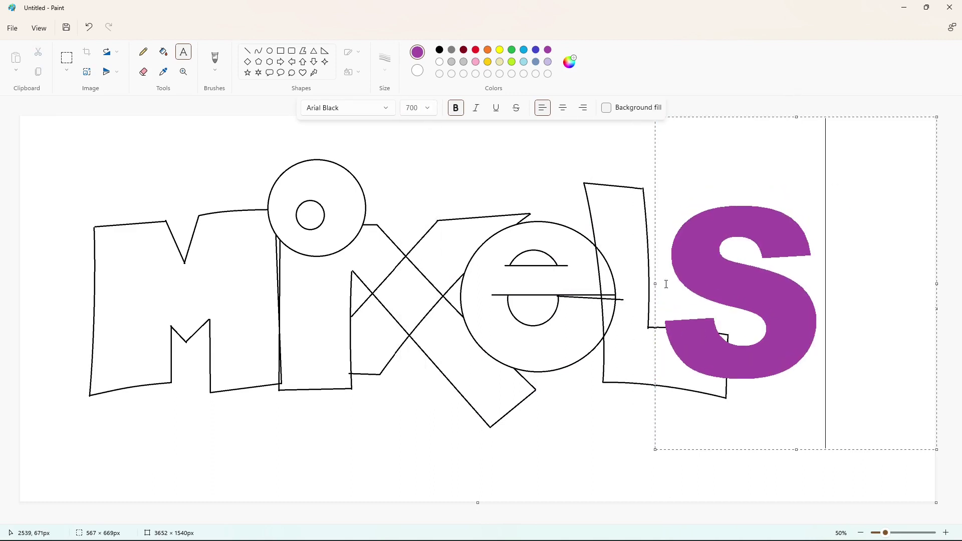
drag(656, 284, 634, 283)
Try several different fonts on the S, including Cartoon Slam and Eagle.
key(ctrl+a)
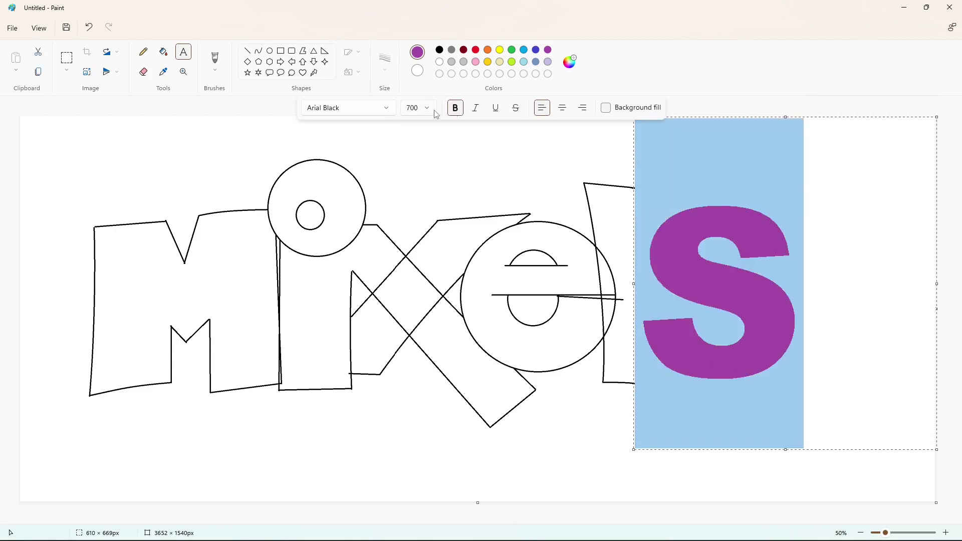
click(368, 108)
click(376, 75)
click(376, 108)
scroll(364, 185, down, 5)
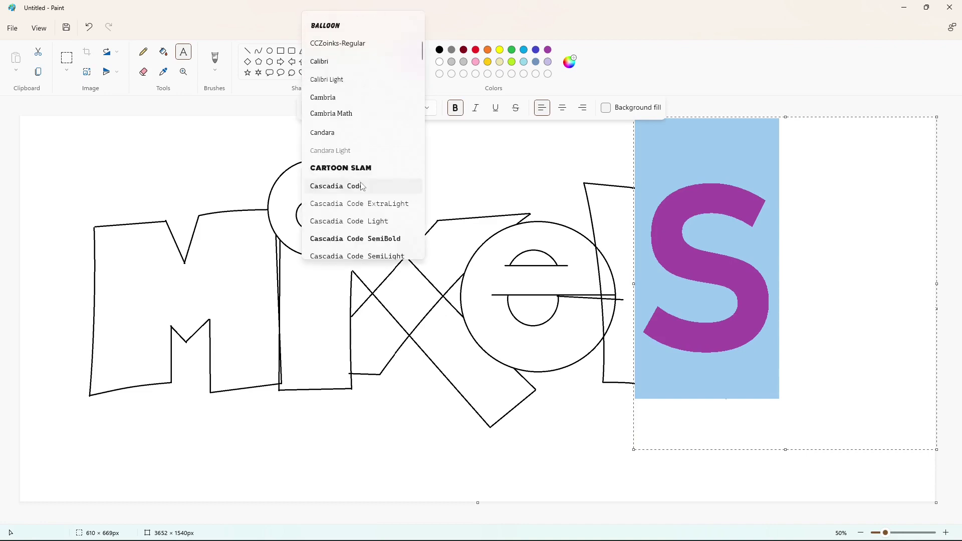
click(365, 169)
click(389, 108)
scroll(367, 220, down, 4)
click(360, 145)
click(361, 109)
scroll(353, 155, down, 5)
click(346, 154)
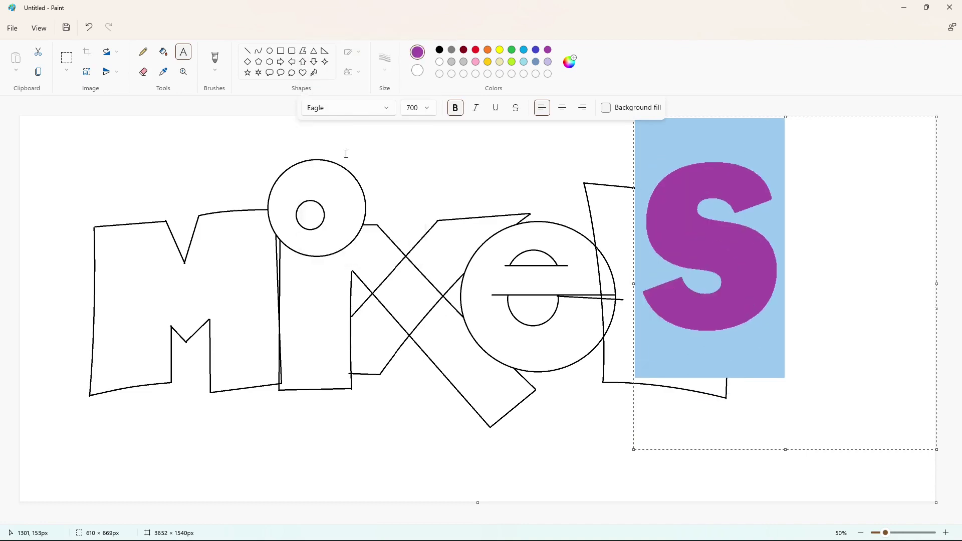
Try the Futura Extra font and another nearby font on the S.
click(388, 109)
scroll(371, 171, down, 4)
click(365, 168)
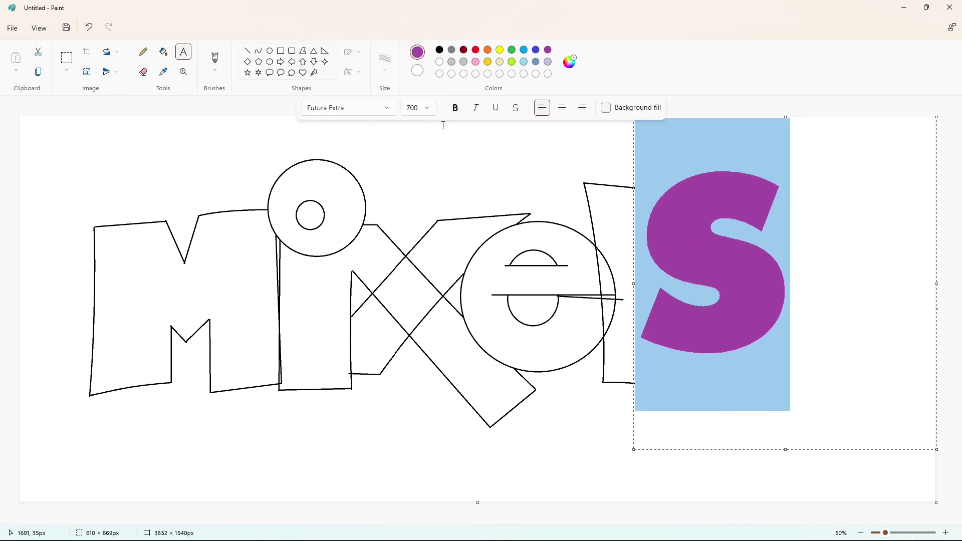
click(386, 109)
click(369, 181)
Change the S's font to New LiteBulb.
click(376, 108)
scroll(373, 208, down, 7)
click(358, 175)
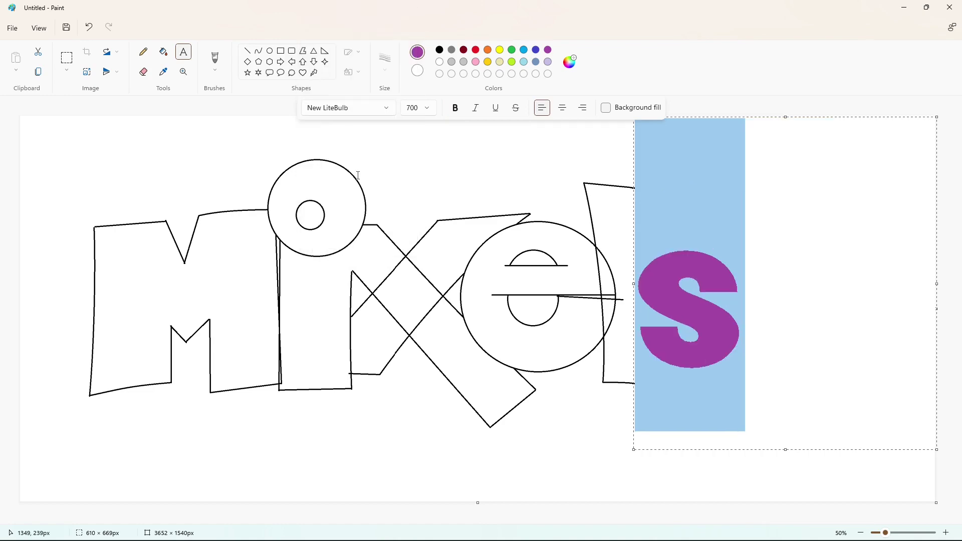
Try ToySans and several other fonts on the S.
click(378, 109)
scroll(384, 172, down, 2)
click(379, 202)
click(367, 108)
scroll(379, 212, down, 8)
click(347, 172)
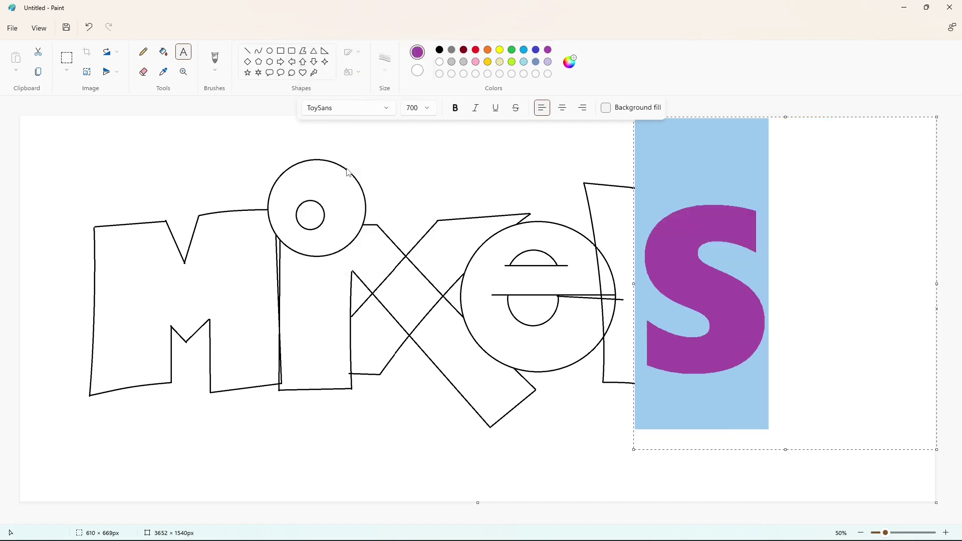
click(387, 109)
scroll(365, 226, down, 5)
click(366, 226)
click(382, 110)
scroll(356, 200, up, 2)
click(348, 202)
Set the S's font to Wendelin.
click(357, 108)
scroll(353, 145, up, 4)
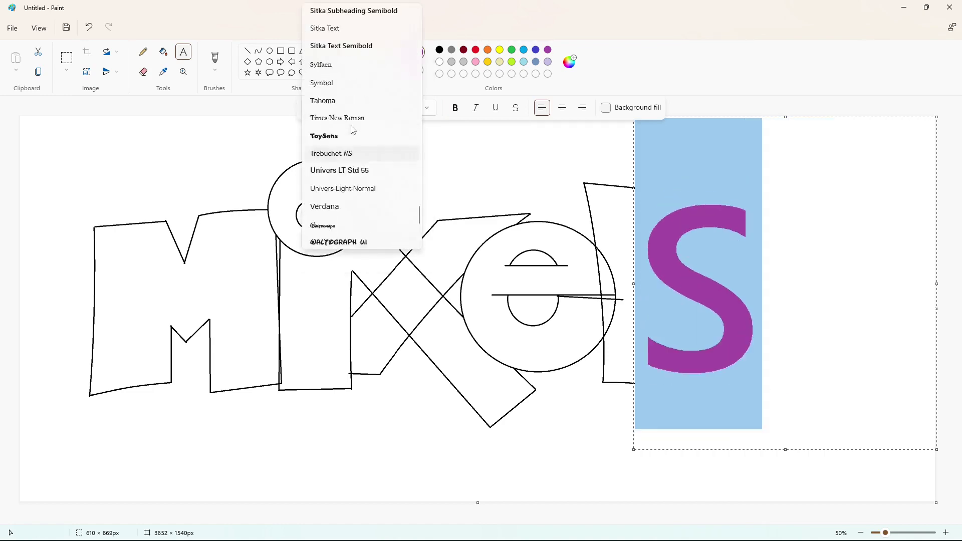
scroll(353, 131, down, 3)
click(351, 128)
Shrink the S's text box to about 600 px wide, make the letter bold and place it just right of the l.
drag(785, 117, 787, 200)
drag(633, 325, 639, 325)
key(ctrl+b)
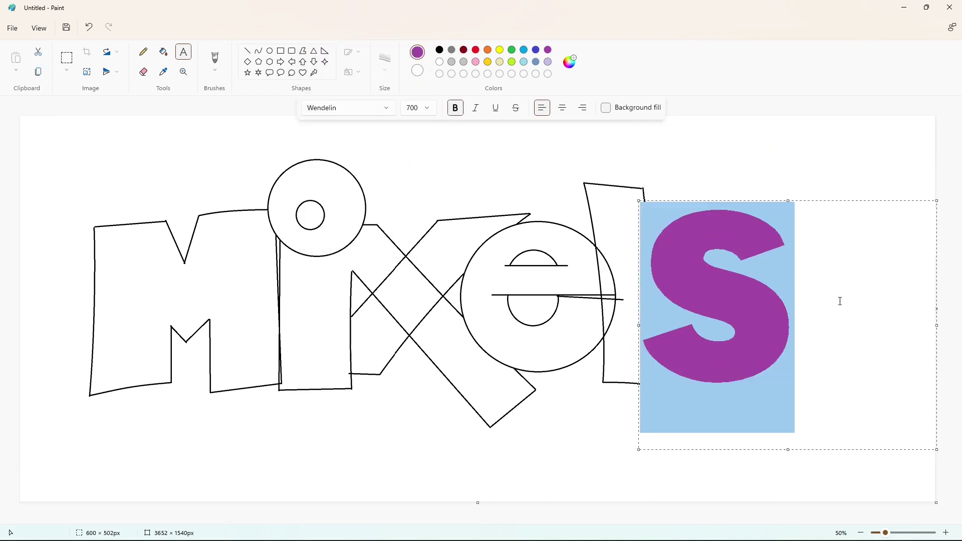
click(801, 240)
drag(788, 201, 786, 188)
click(925, 524)
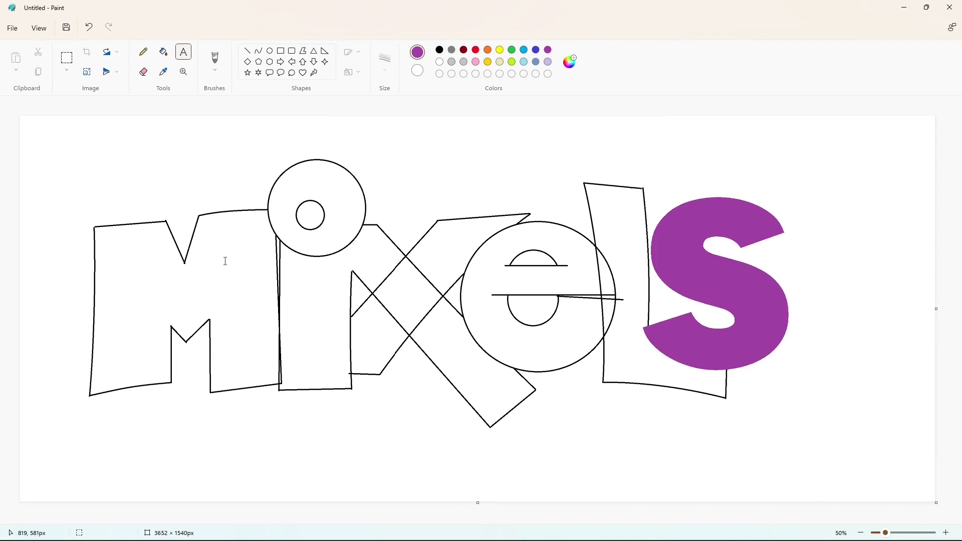
Recolour the black lettering outlines purple with the Fill tool, including the e's upper opening and the l's right edge.
click(163, 52)
click(276, 231)
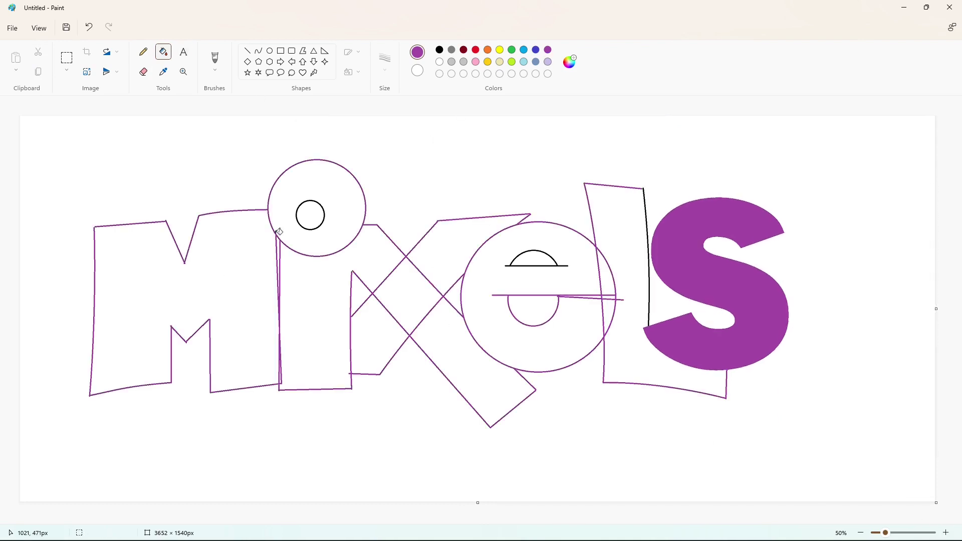
click(561, 258)
key(ctrl+z)
click(649, 279)
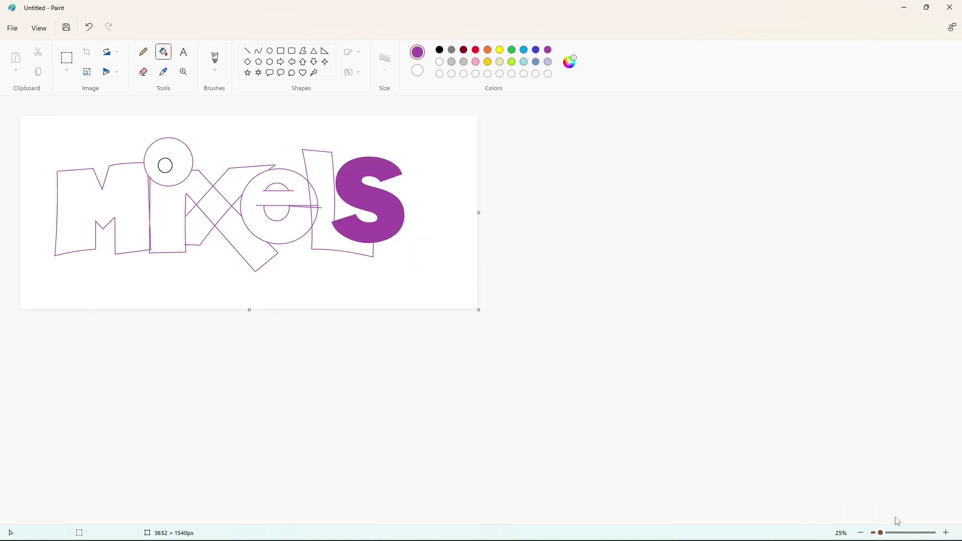
Trace the M's left edge with a slightly bent black curve about 679 px tall.
click(895, 532)
click(246, 51)
click(439, 50)
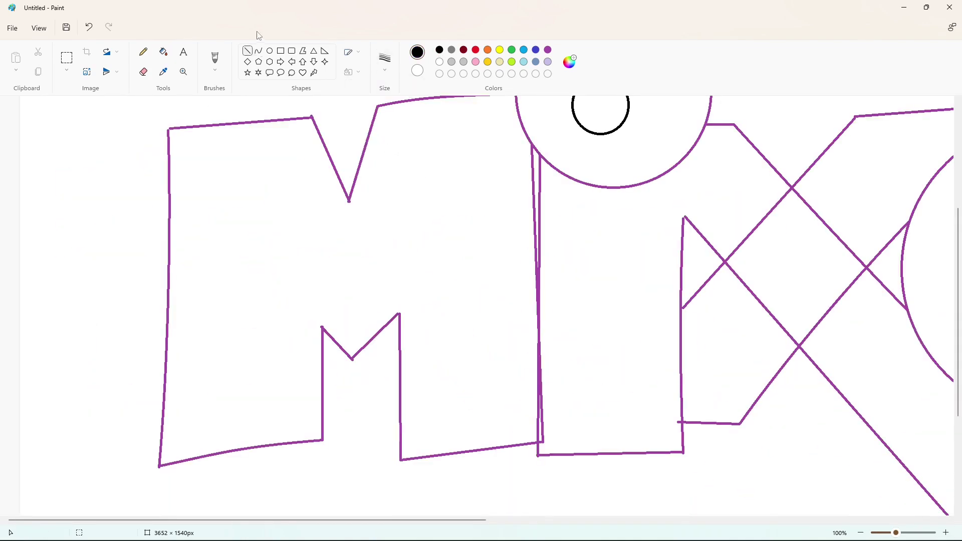
click(258, 50)
drag(169, 129, 159, 467)
click(171, 209)
click(173, 280)
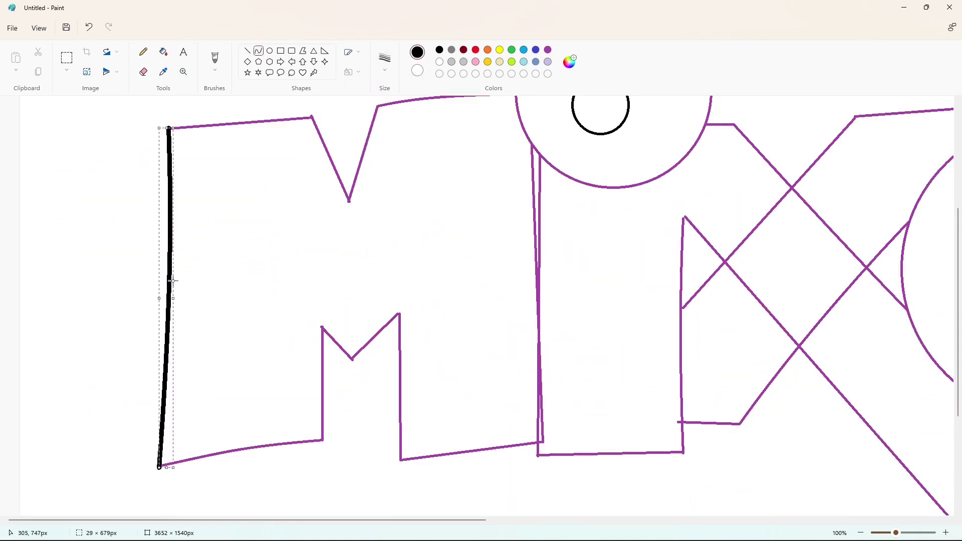
Thicken the curve on the M's left edge into a heavy black outline and place it.
key(ctrl+KP_Add)
key(ctrl+KP_Add)
key(ctrl+KP_Add)
key(ctrl+KP_Add)
key(ctrl+KP_Add)
key(ctrl+KP_Add)
key(ctrl+KP_Add)
key(ctrl+KP_Add)
key(ctrl+KP_Add)
key(ctrl+KP_Add)
key(ctrl+KP_Add)
key(ctrl+KP_Add)
key(ctrl+KP_Add)
key(ctrl+KP_Add)
click(261, 270)
Trace the M's top-left edge and its V-shaped notch with thick black straight lines.
scroll(351, 283, up, 2)
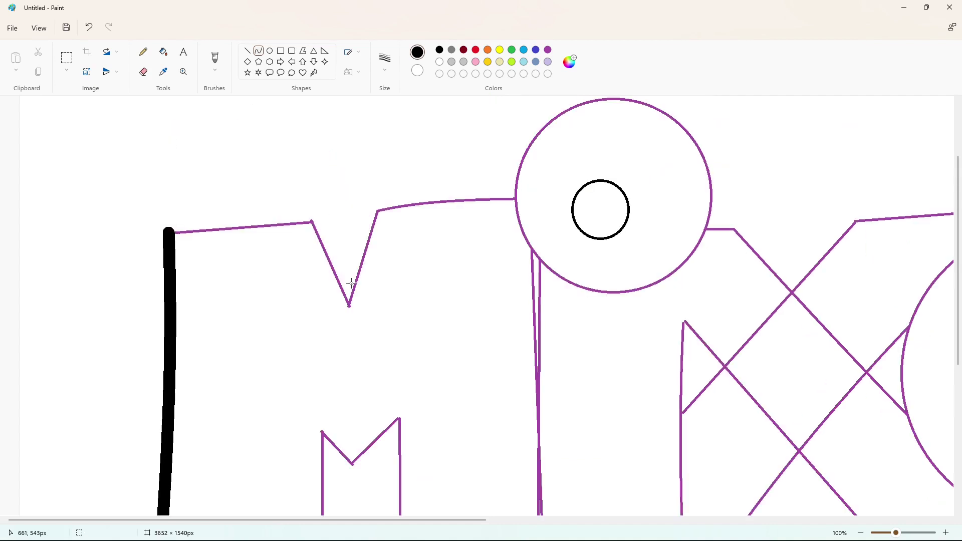
click(247, 50)
mouse_move(168, 230)
mouse_down()
mouse_move(309, 219)
mouse_move(346, 304)
mouse_move(377, 213)
mouse_up()
drag(365, 248, 369, 250)
Trace the M's upper-right edge with a thick black curve from the notch to the i's dot.
click(259, 51)
scroll(371, 200, down, 2)
scroll(395, 213, up, 2)
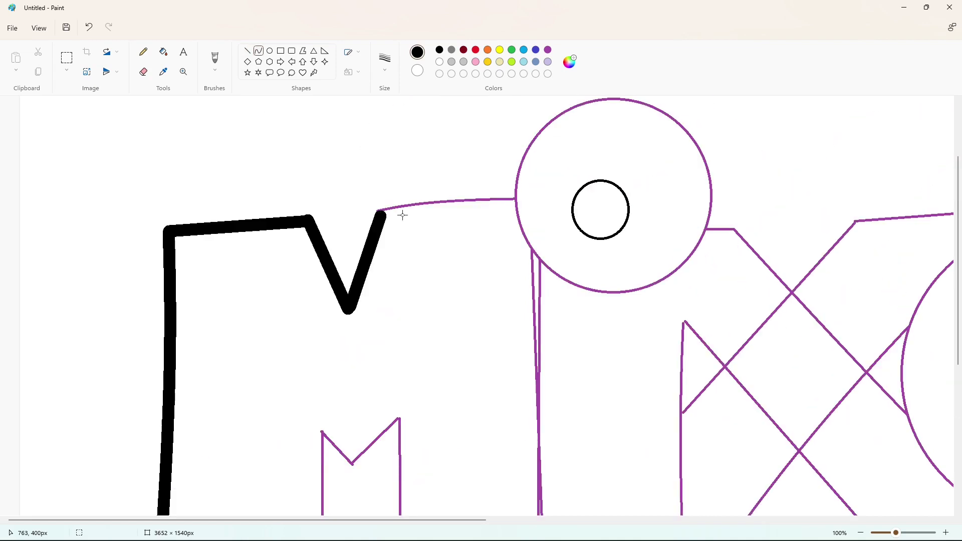
drag(381, 214, 512, 203)
click(464, 204)
Trace the M's bottom edges and inner legs, plus the i's bottom edge, with thick black curves and lines.
scroll(493, 275, down, 2)
drag(160, 469, 323, 443)
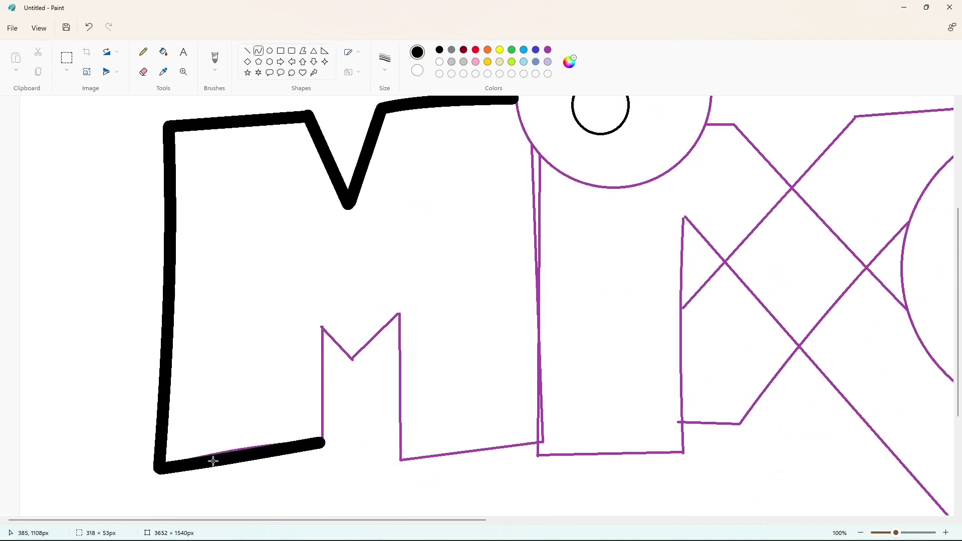
drag(212, 459, 242, 450)
mouse_move(321, 441)
mouse_down()
mouse_move(320, 329)
mouse_move(345, 350)
mouse_move(396, 319)
mouse_move(399, 457)
mouse_move(530, 441)
mouse_up()
key(ctrl+z)
drag(399, 458, 536, 441)
drag(450, 452, 449, 445)
click(249, 52)
mouse_move(536, 440)
mouse_down()
mouse_move(536, 454)
mouse_move(683, 452)
mouse_up()
Draw an unfilled thick black circle of about 376 × 376 px over the i's dot outline.
scroll(683, 452, up, 2)
click(269, 51)
drag(529, 118, 700, 281)
click(352, 72)
click(361, 96)
drag(621, 200, 612, 198)
drag(692, 198, 709, 198)
drag(614, 279, 614, 289)
drag(615, 116, 614, 102)
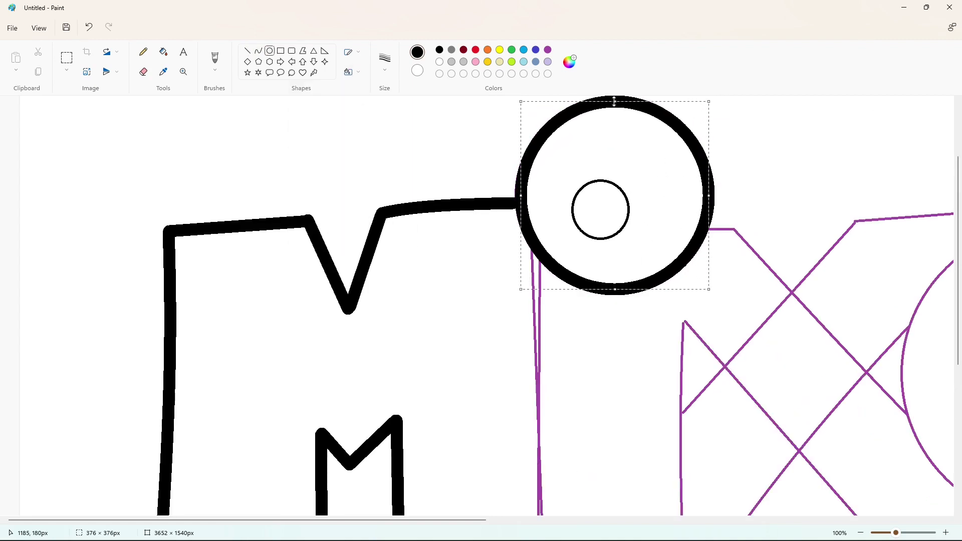
click(377, 258)
Draw a thick black line partway down between the M and the i, and a short one at the i's lower-right corner.
scroll(377, 258, down, 2)
click(860, 533)
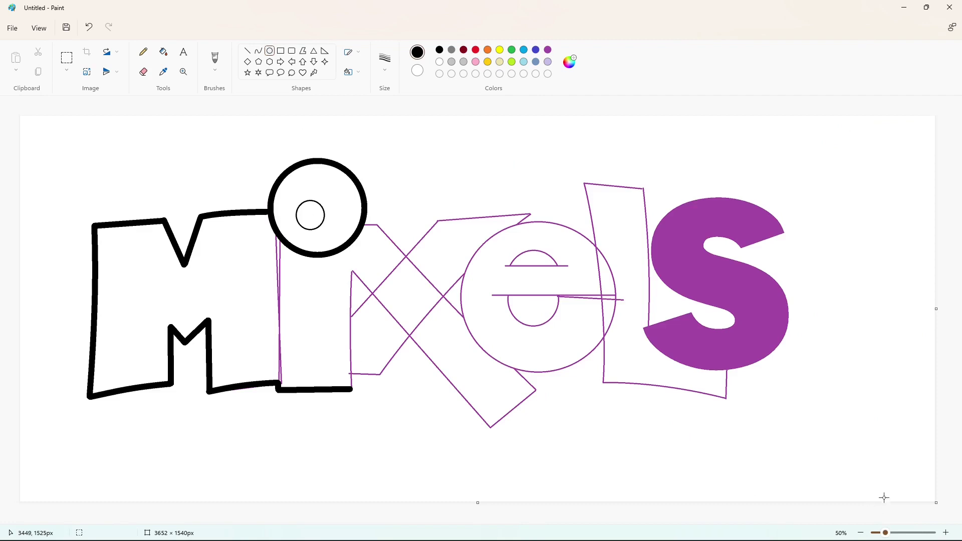
click(945, 532)
scroll(500, 301, right, 3)
click(246, 50)
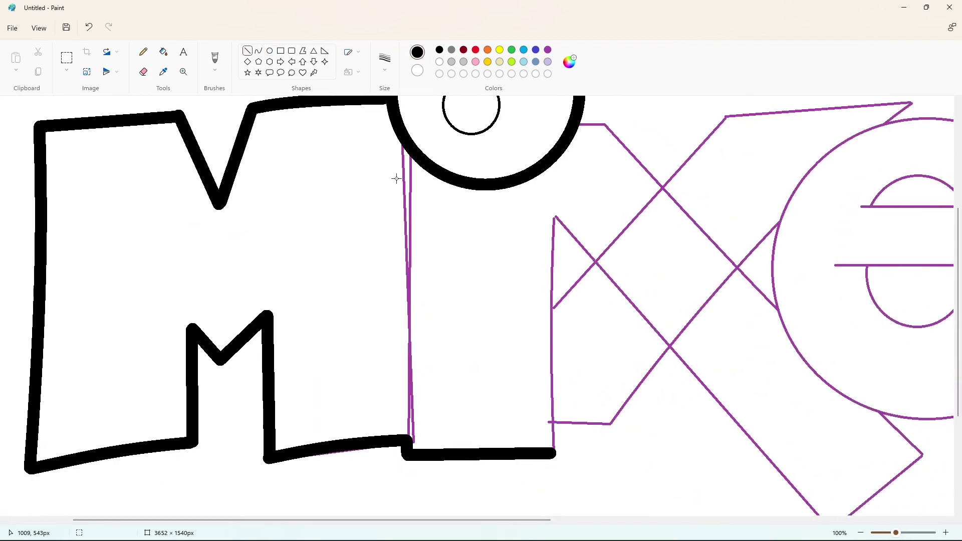
drag(403, 143, 410, 302)
drag(553, 452, 553, 428)
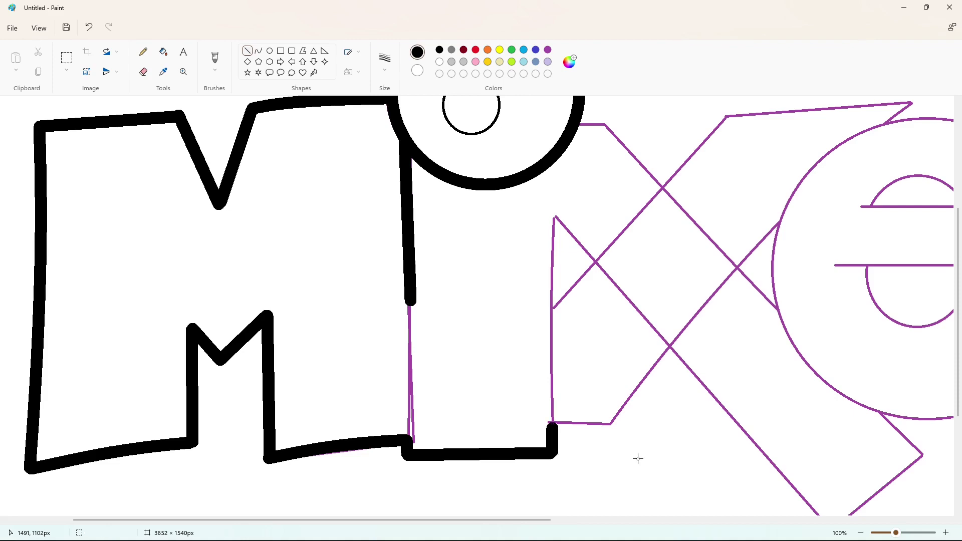
Taper the dividing line between the M and the i by drawing a white line along its right side.
scroll(637, 458, up, 2)
click(439, 62)
scroll(413, 225, down, 2)
drag(419, 181, 416, 323)
click(517, 352)
Trace the x's upper edges in thick black from the i's dot through the top notch to its upper-right tip.
scroll(516, 352, up, 2)
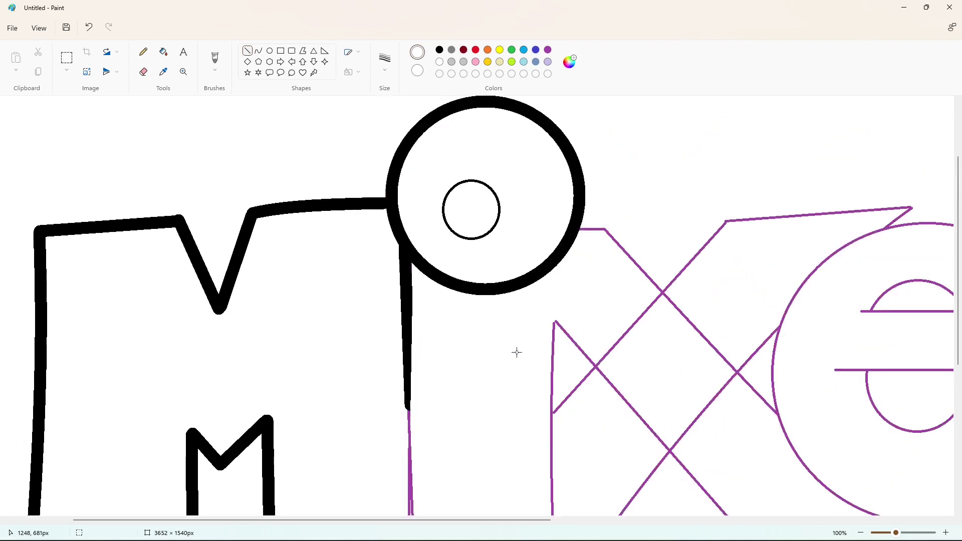
scroll(481, 411, down, 2)
scroll(541, 496, right, 2)
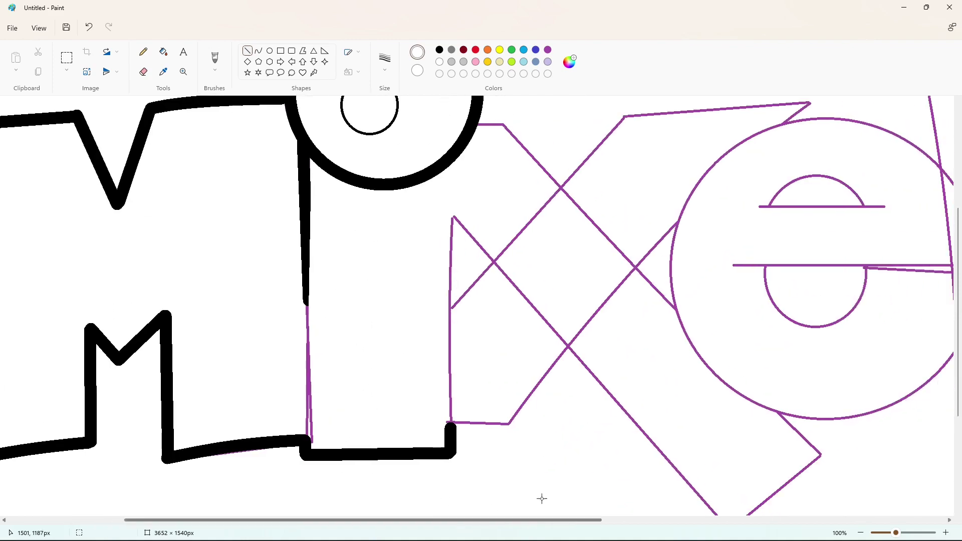
click(440, 50)
mouse_move(475, 126)
mouse_down()
mouse_move(502, 123)
mouse_move(559, 186)
mouse_move(625, 115)
mouse_up()
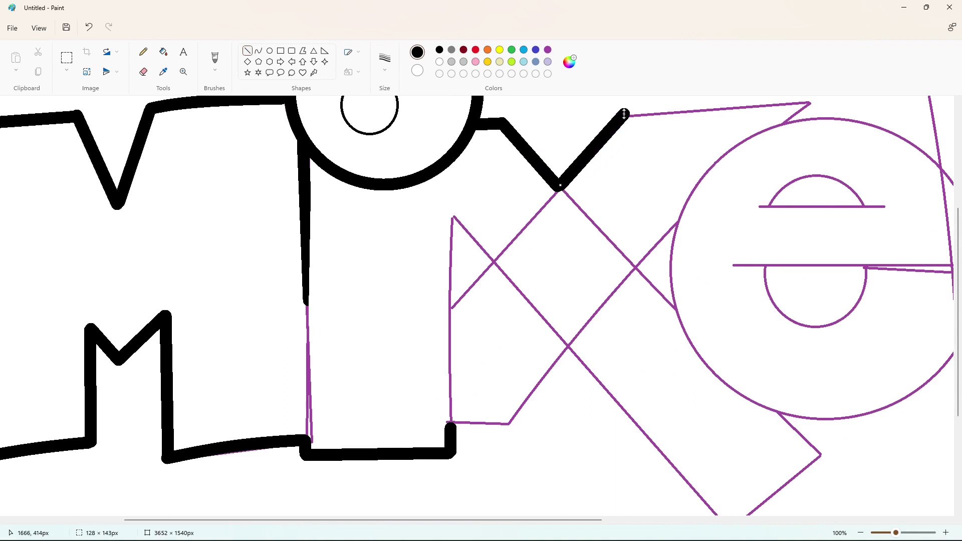
scroll(625, 114, up, 2)
drag(626, 217, 811, 206)
Trace the triangular gap between the i and the x, and the x's lower-left foot and long lower-right leg.
scroll(811, 205, down, 2)
mouse_move(451, 213)
mouse_down()
mouse_move(451, 311)
mouse_move(494, 261)
mouse_move(453, 212)
mouse_up()
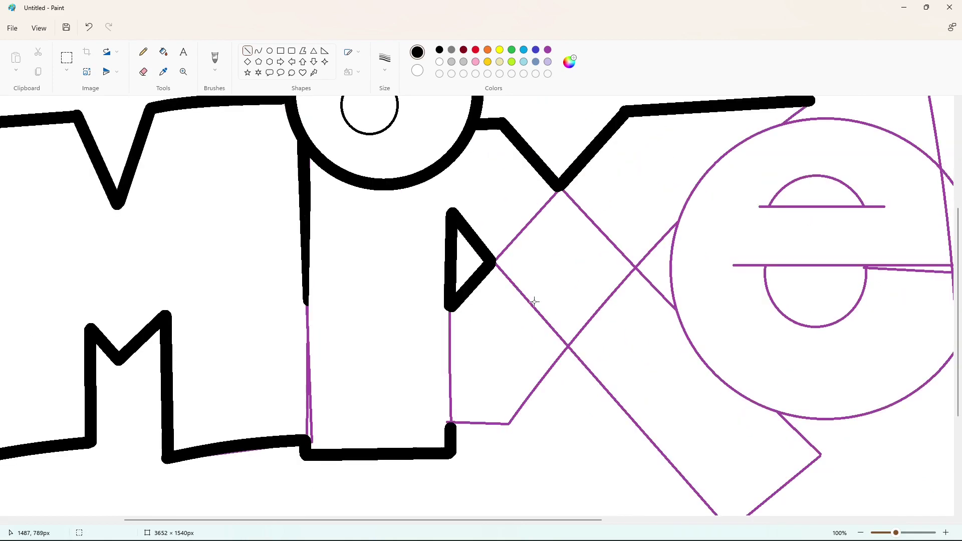
mouse_move(449, 422)
mouse_down()
mouse_move(507, 424)
mouse_move(570, 348)
mouse_up()
scroll(592, 378, down, 2)
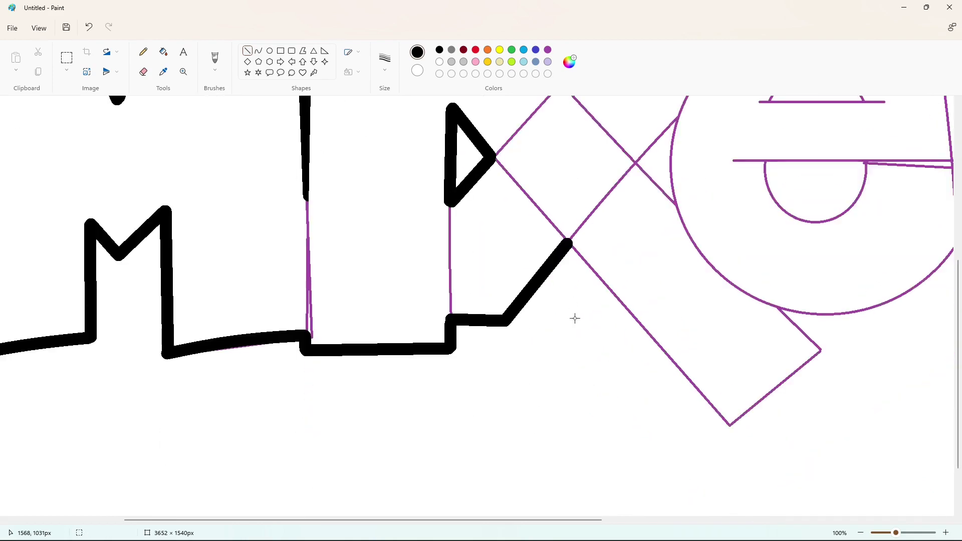
mouse_move(569, 242)
mouse_down()
mouse_move(727, 424)
mouse_move(819, 349)
mouse_up()
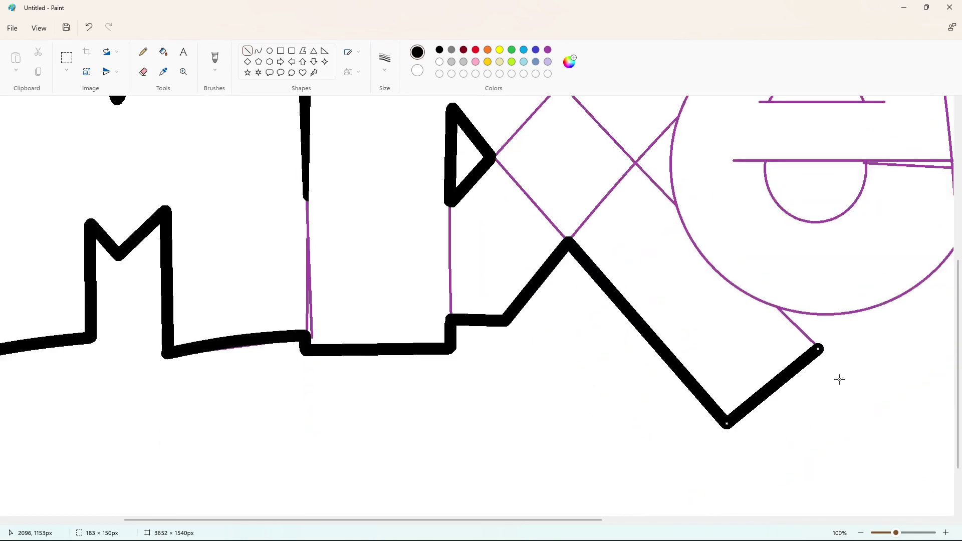
Trace the x's short upper-right return edge and the triangular gap beside the e, closing the gap with a curve.
scroll(832, 395, up, 2)
scroll(656, 96, right, 4)
drag(625, 101, 601, 123)
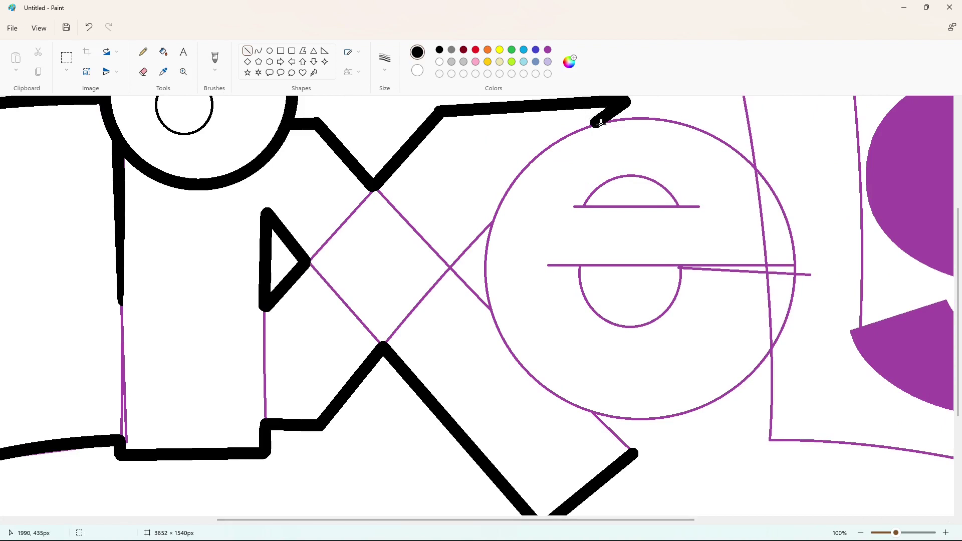
drag(450, 268, 489, 224)
drag(486, 305, 490, 311)
click(259, 51)
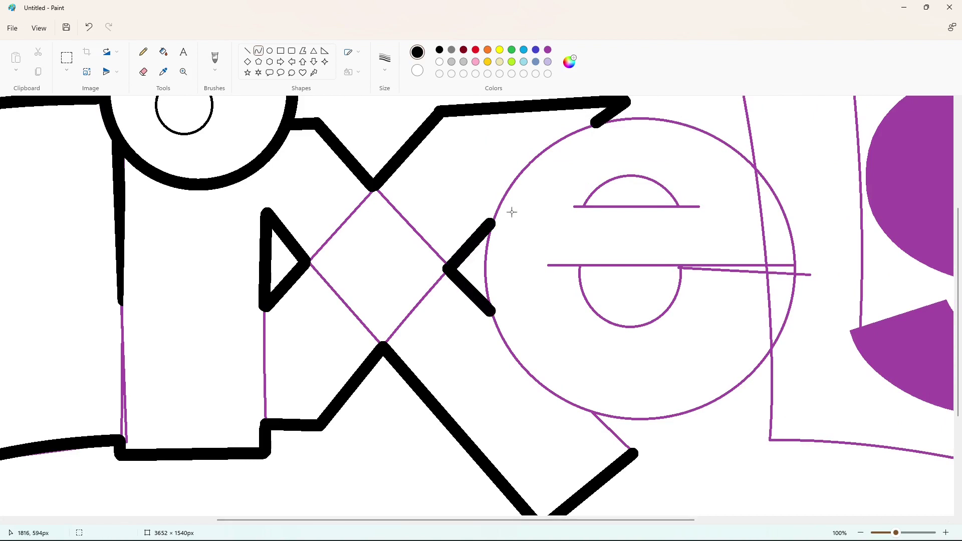
drag(490, 223, 490, 311)
drag(487, 250, 480, 279)
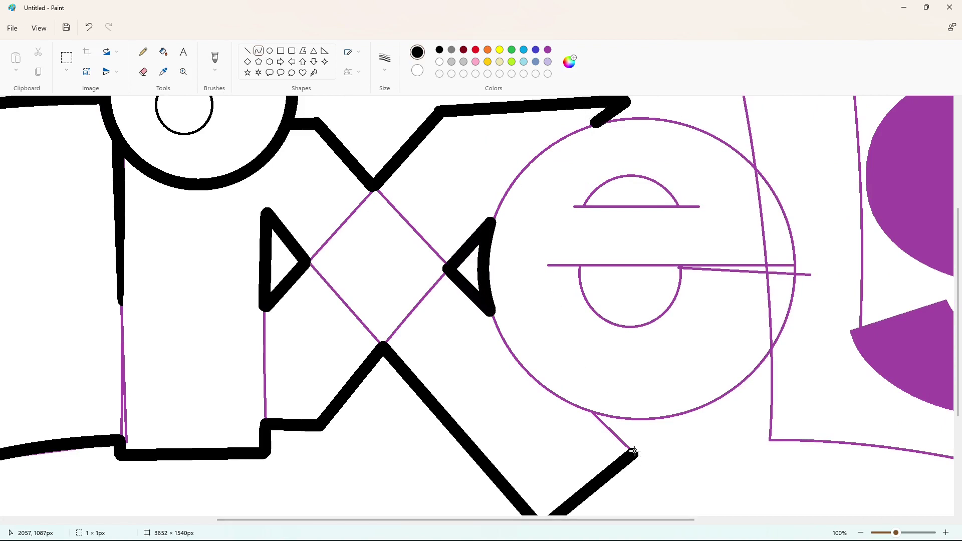
Trace the short edge joining the x's leg to the e, and curve the e's bottom edge up to the l.
drag(633, 450, 593, 413)
mouse_move(616, 432)
mouse_down()
mouse_move(671, 439)
mouse_move(595, 415)
mouse_move(768, 353)
mouse_up()
key(ctrl+z)
click(248, 52)
click(682, 448)
click(260, 51)
drag(650, 395, 682, 429)
drag(718, 399, 731, 409)
click(818, 414)
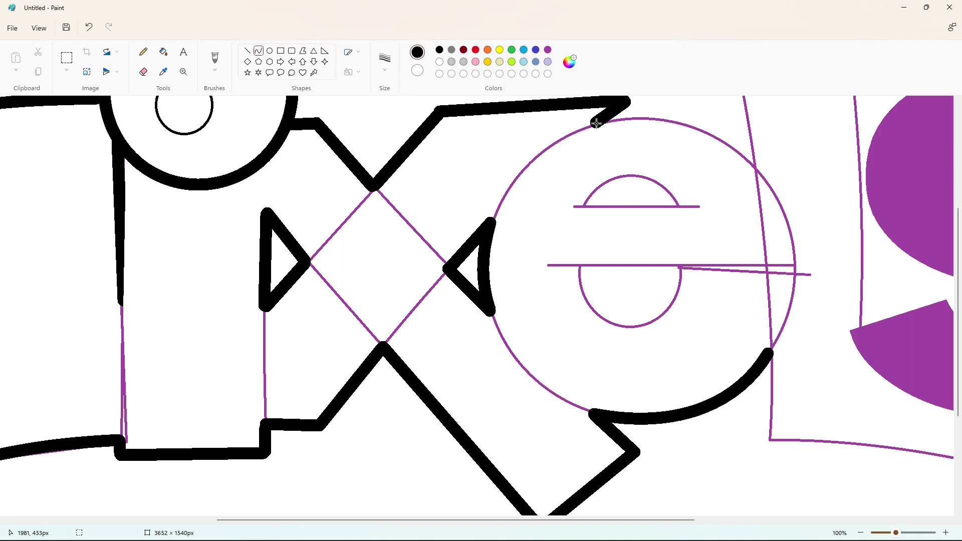
Trace the e's top edge with a thick black curve from the x's tip to the l's left side.
drag(596, 123, 754, 168)
drag(650, 142, 646, 109)
drag(695, 123, 716, 124)
click(813, 176)
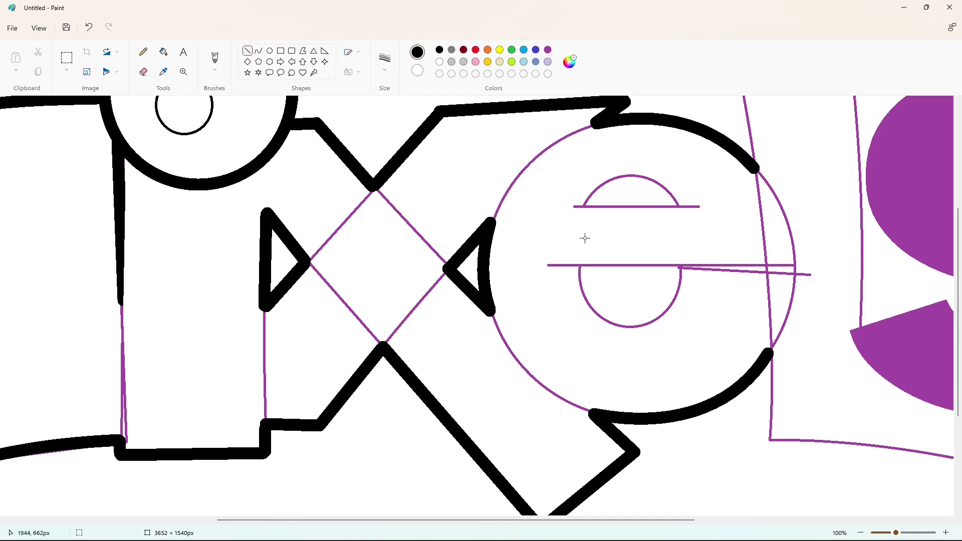
Trace the straight base of the e's upper opening and its crossbar slit with thick black lines.
drag(583, 206, 676, 206)
drag(579, 267, 762, 267)
drag(682, 272, 766, 273)
Trace the e's upper arch and lower bowl with thick black curves.
click(259, 50)
drag(589, 204, 676, 205)
drag(610, 203, 607, 169)
click(652, 169)
mouse_move(578, 267)
mouse_down()
mouse_move(680, 274)
mouse_move(587, 344)
mouse_up()
drag(649, 343, 673, 345)
Trace the l's upper-left edge with a thick, slightly bent black curve down to the e's outline.
drag(634, 521, 750, 520)
scroll(749, 496, up, 2)
drag(502, 146, 524, 271)
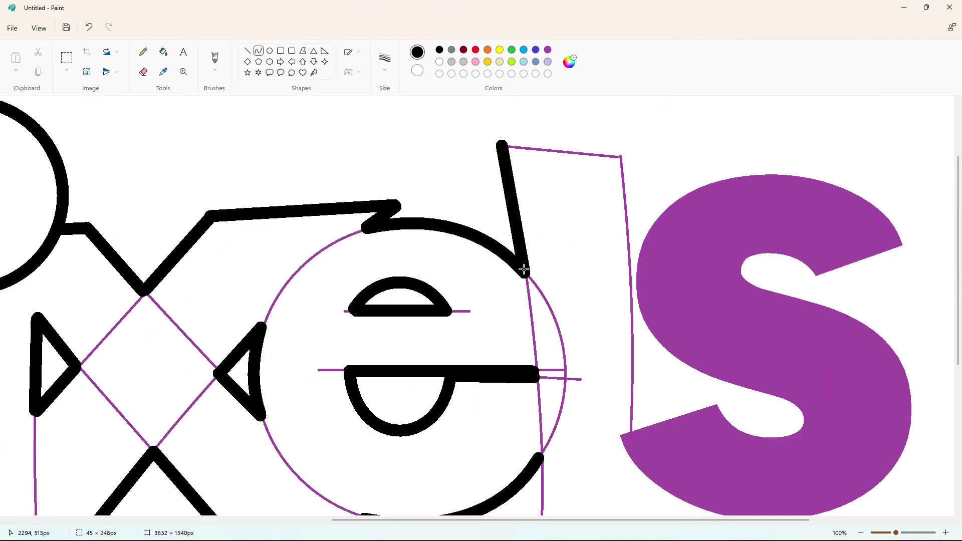
drag(514, 209, 519, 205)
click(569, 212)
Trace the l's top edge, curved right edge and lower edges in thick black up to the S.
click(248, 51)
click(589, 221)
mouse_move(502, 143)
mouse_down()
mouse_move(619, 157)
mouse_move(631, 430)
mouse_up()
click(259, 52)
click(634, 213)
click(591, 281)
scroll(569, 320, down, 2)
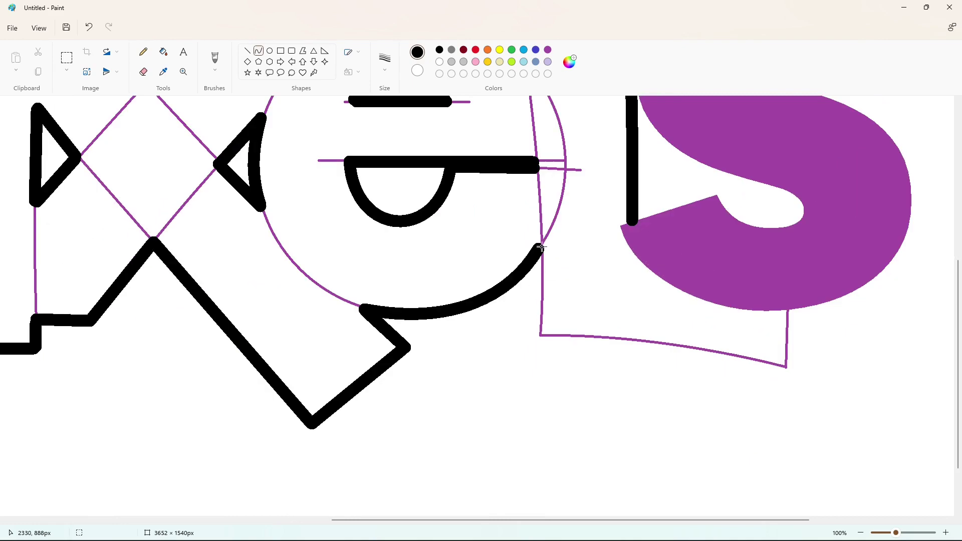
mouse_move(541, 247)
mouse_down()
mouse_move(535, 334)
mouse_move(786, 367)
mouse_move(787, 318)
mouse_move(746, 265)
mouse_move(791, 295)
mouse_up()
Outline the S's upper inner opening with thick black curves.
scroll(849, 376, up, 4)
click(820, 250)
click(771, 234)
drag(756, 277, 742, 276)
click(775, 290)
click(832, 307)
drag(821, 295, 912, 269)
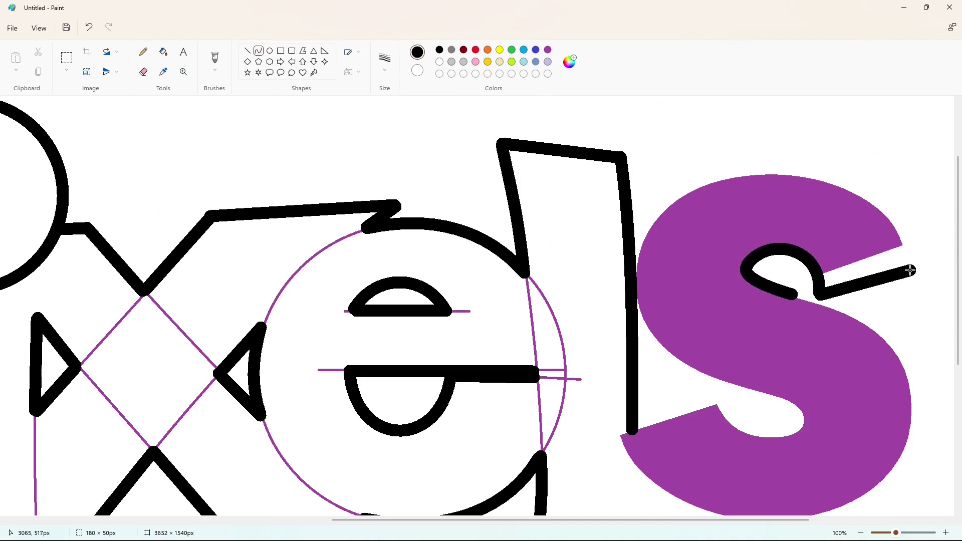
key(ctrl+z)
Trace the S's upper-right end and the right half of its top arch in thick black.
click(247, 51)
mouse_move(820, 295)
mouse_down()
mouse_move(911, 279)
mouse_move(768, 194)
mouse_move(762, 179)
mouse_move(637, 273)
mouse_up()
click(258, 51)
click(914, 215)
click(829, 170)
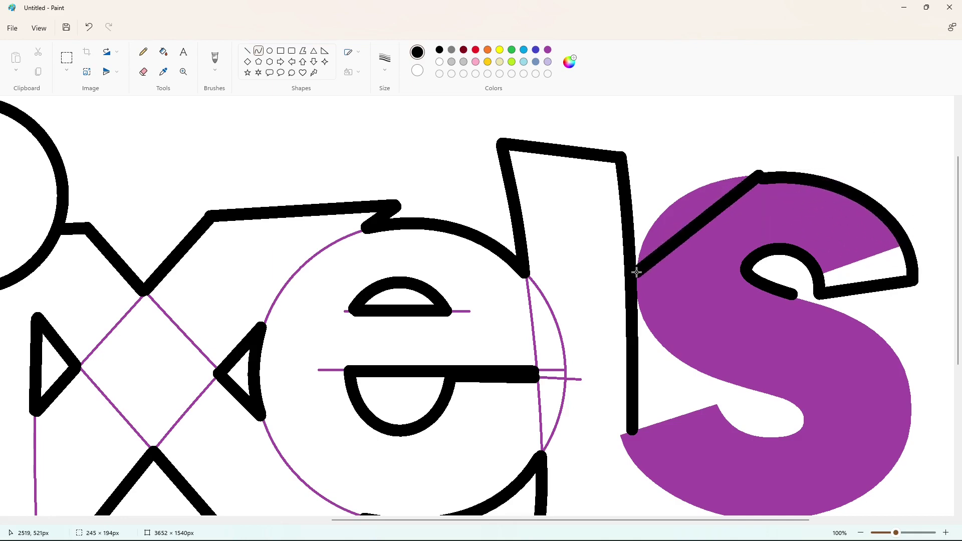
click(691, 170)
click(642, 214)
key(ctrl+z)
Trace the S's outer left side with a thick black curve from its top to its middle.
mouse_move(761, 178)
mouse_down()
mouse_move(636, 275)
mouse_move(684, 365)
mouse_move(709, 377)
mouse_up()
click(690, 169)
click(641, 213)
click(641, 329)
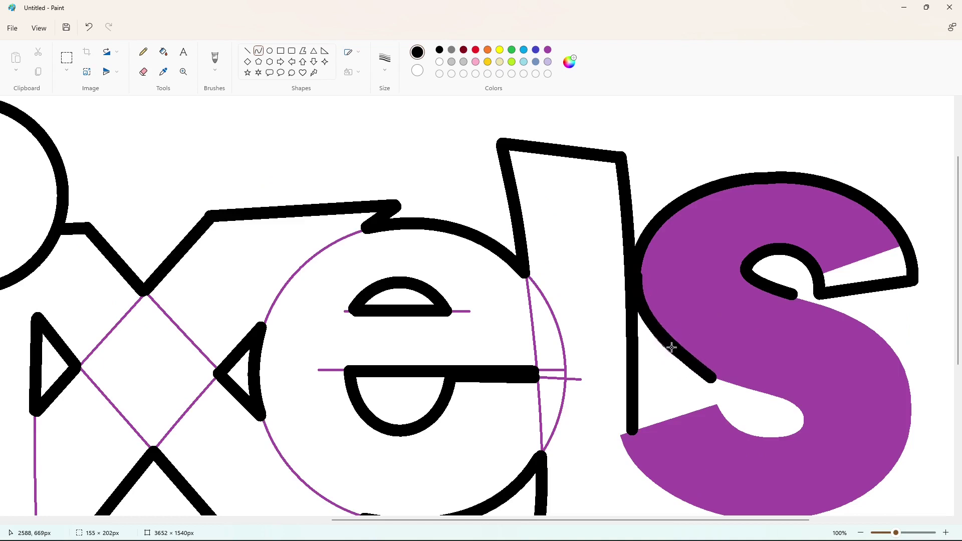
click(659, 366)
Trace the S's lower inner opening with thick black curves, continuing from the end of its left-side outline.
click(795, 388)
scroll(795, 388, down, 2)
mouse_move(710, 273)
mouse_down()
mouse_move(802, 319)
mouse_move(715, 286)
mouse_up()
click(741, 280)
click(807, 286)
click(850, 298)
click(793, 339)
click(729, 326)
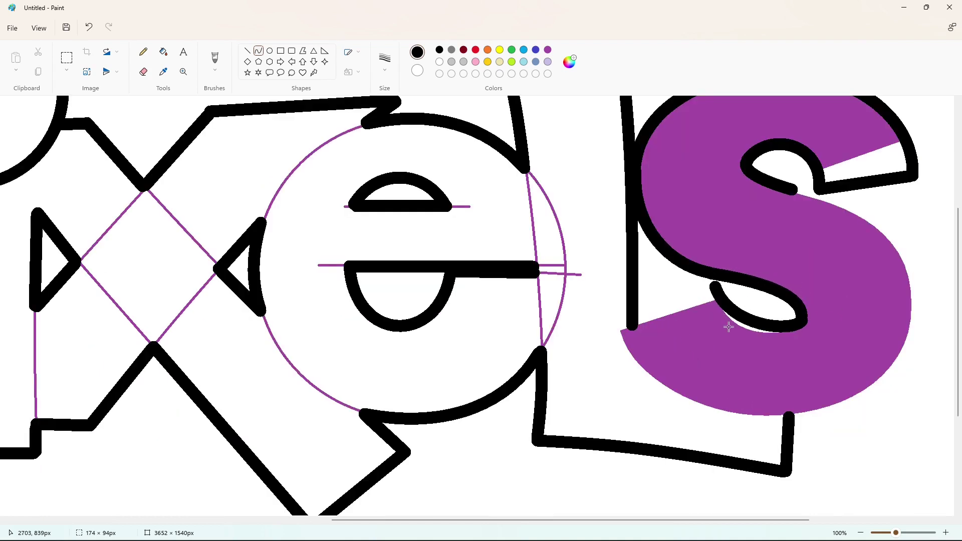
click(695, 361)
Connect the l's lower right end to the tip of the S's lower opening with thick black lines.
key(l)
mouse_move(631, 326)
mouse_down()
mouse_move(685, 333)
mouse_move(670, 330)
mouse_move(714, 287)
mouse_up()
click(751, 356)
Trace the S's outer right side and lower-right bend with thick black curves down to the l's base.
drag(565, 521, 602, 522)
click(256, 51)
mouse_move(717, 189)
mouse_down()
mouse_move(816, 271)
mouse_move(831, 321)
mouse_up()
click(788, 214)
drag(826, 241, 846, 233)
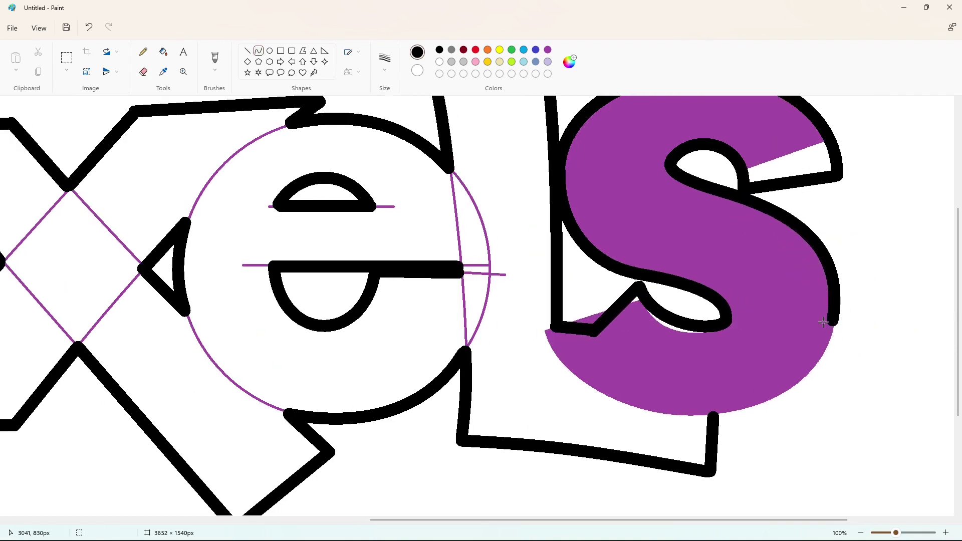
mouse_move(831, 321)
mouse_down()
mouse_move(716, 413)
mouse_move(791, 416)
mouse_up()
click(831, 349)
click(865, 427)
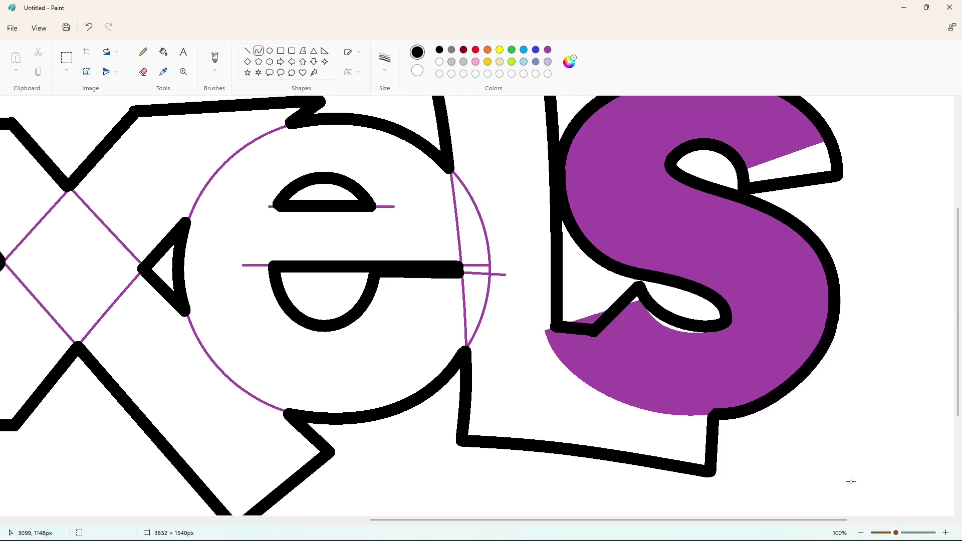
click(860, 533)
click(163, 52)
click(225, 240)
click(215, 182)
key(ctrl+z)
key(ctrl+z)
Fill the background and the letter areas divided by guide lines with purple so the guides merge into the fill.
click(547, 50)
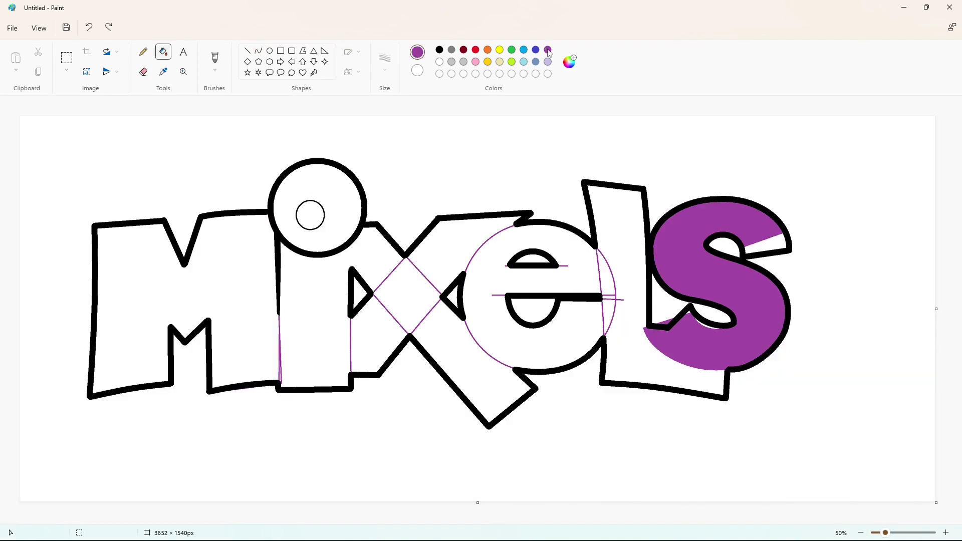
click(222, 250)
click(211, 164)
click(345, 233)
click(380, 329)
click(505, 327)
click(612, 282)
click(608, 296)
click(658, 299)
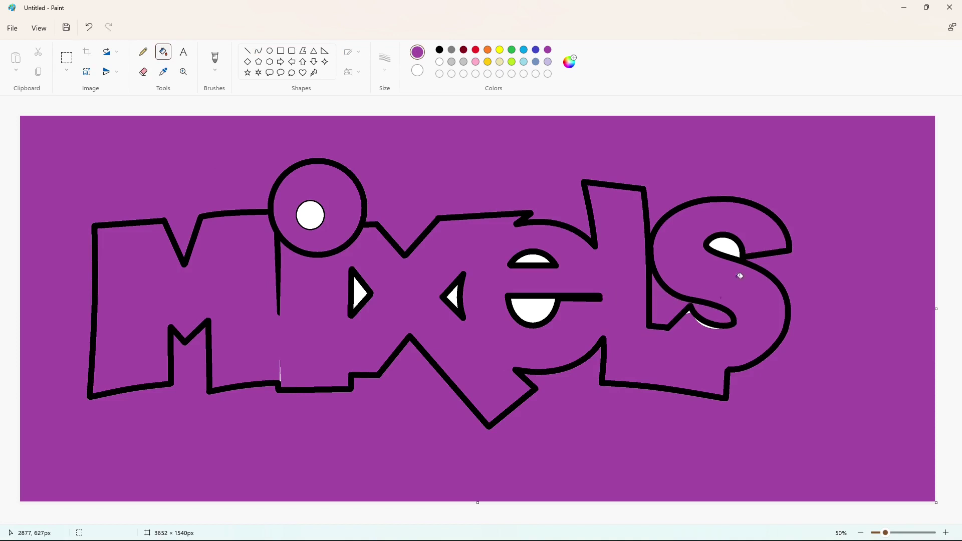
Refill the purple background, letters and i's dot with white to erase the guide lines.
click(439, 62)
click(801, 300)
click(660, 306)
click(621, 280)
click(338, 220)
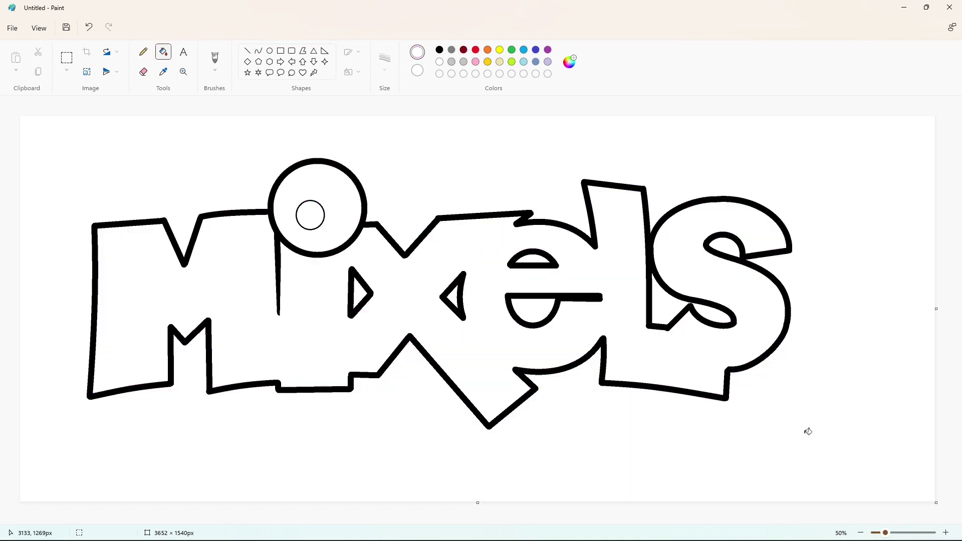
Draw a thin purple curve just inside the M's left edge, following its slight bend.
click(945, 533)
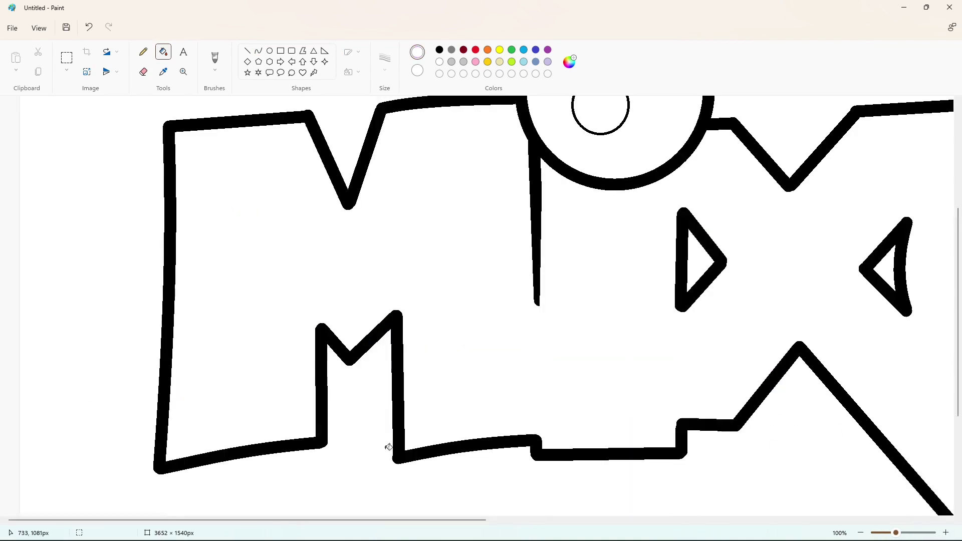
click(247, 50)
click(384, 62)
click(386, 111)
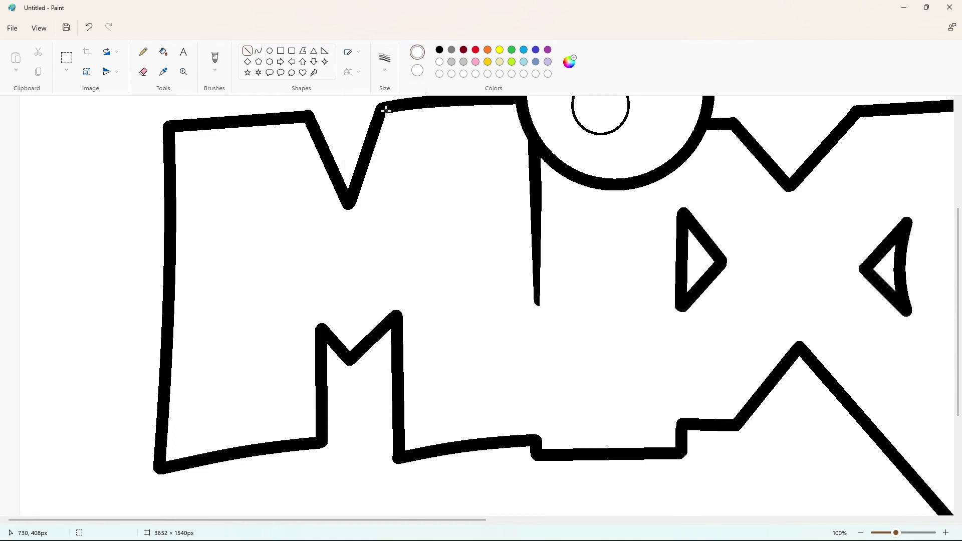
click(548, 50)
click(259, 50)
drag(185, 139, 175, 436)
double_click(185, 229)
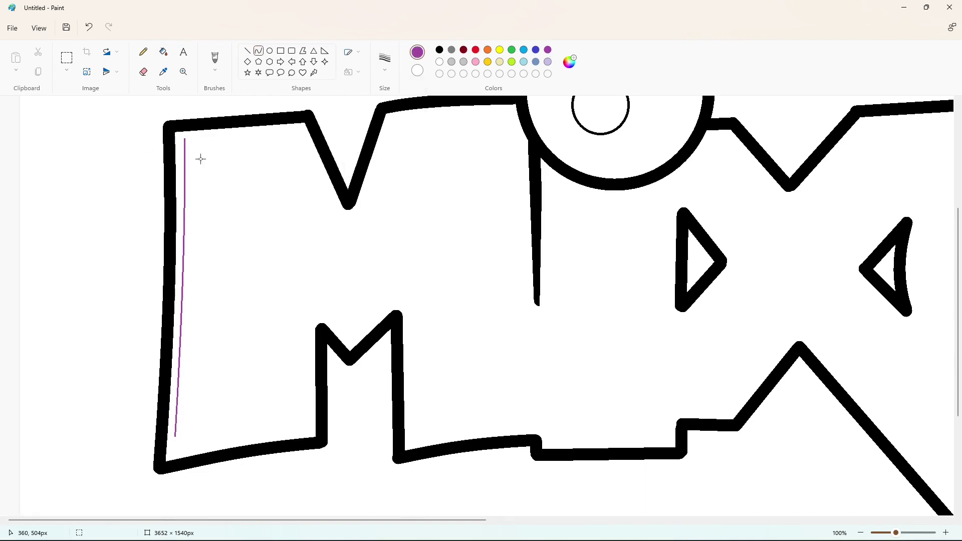
Complete the pointed highlight outline along the M's left and top edges and fill it with purple.
mouse_move(185, 139)
mouse_down()
mouse_move(273, 146)
mouse_move(219, 169)
mouse_move(176, 436)
mouse_up()
click(229, 134)
click(247, 50)
click(163, 52)
click(210, 167)
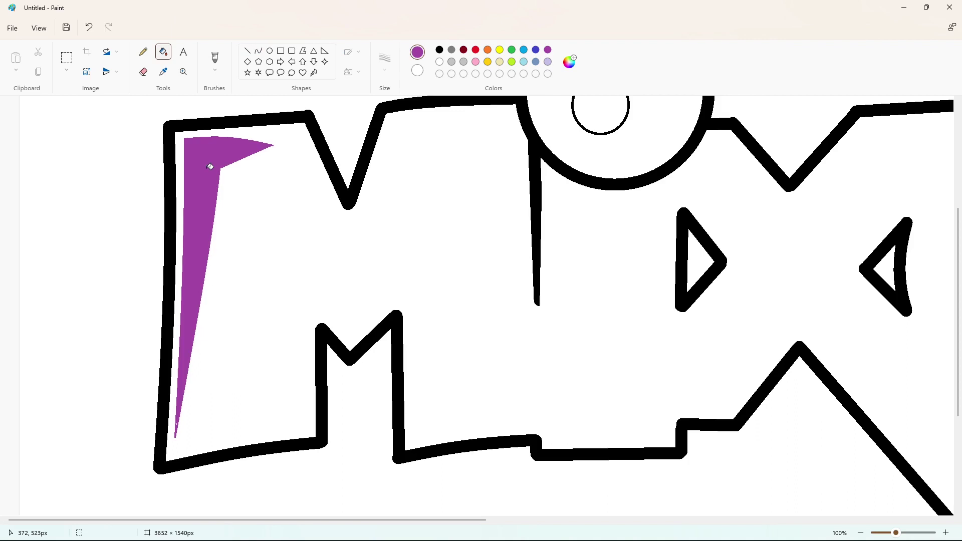
click(536, 50)
click(247, 51)
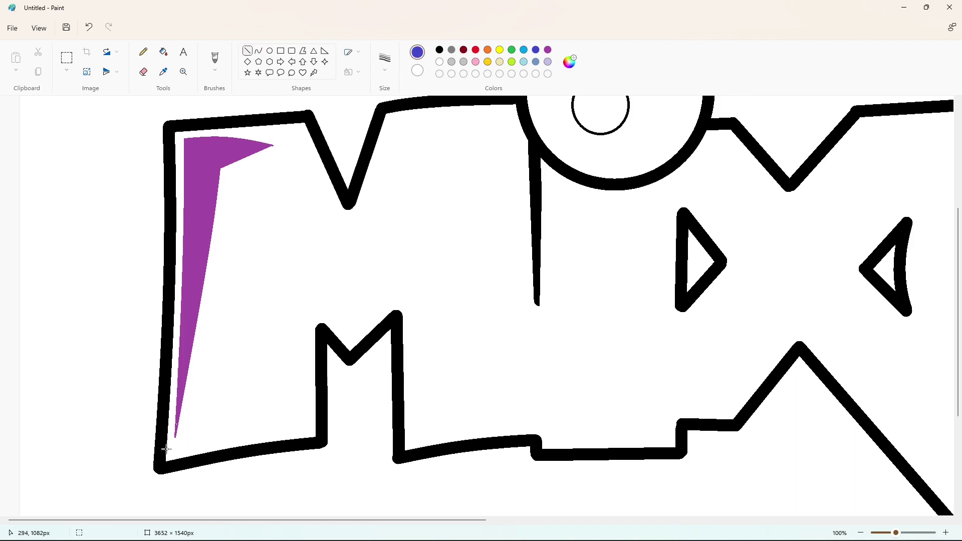
mouse_move(166, 449)
mouse_down()
mouse_move(298, 424)
mouse_move(300, 309)
mouse_move(318, 325)
mouse_up()
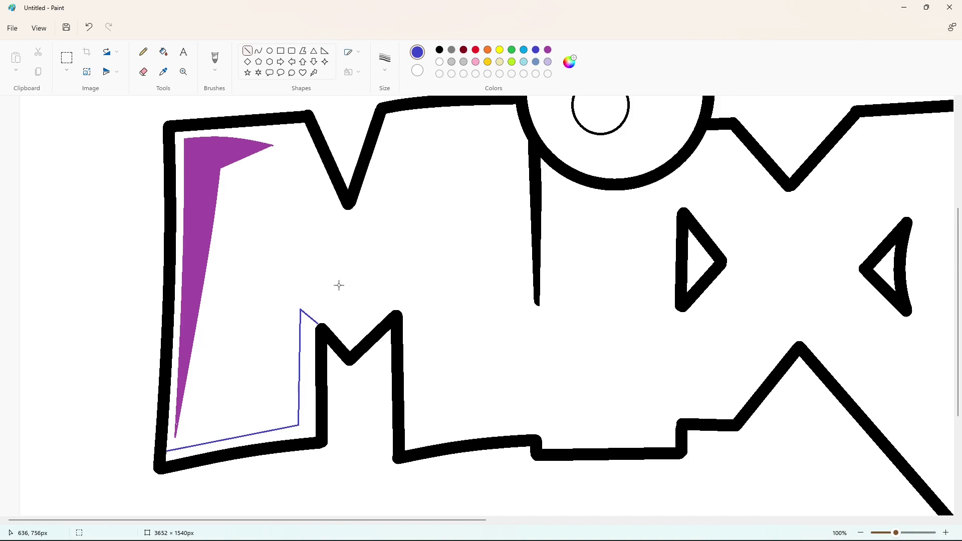
key(ctrl+z)
key(ctrl+z)
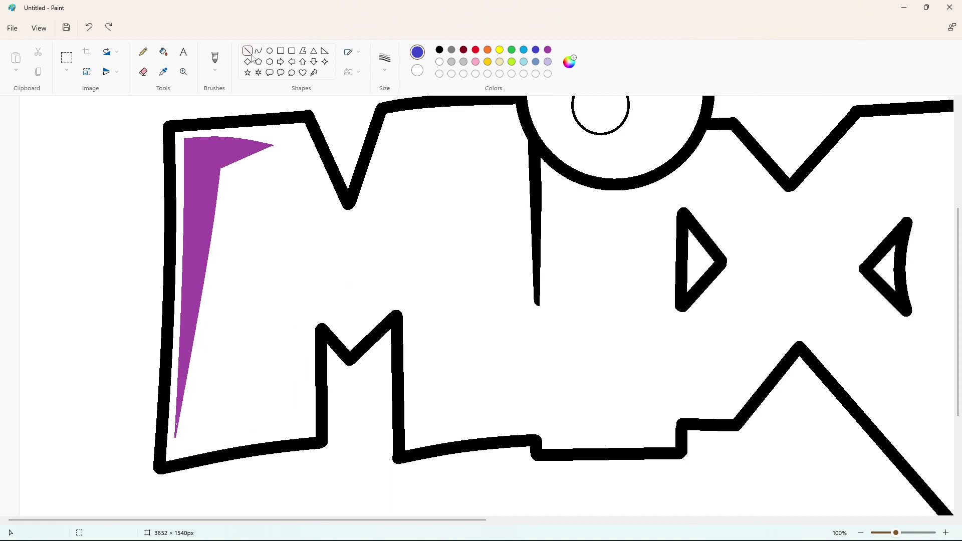
Sharpen the left peak of the M's lower notch into a black point.
click(439, 50)
drag(316, 316, 328, 327)
click(163, 52)
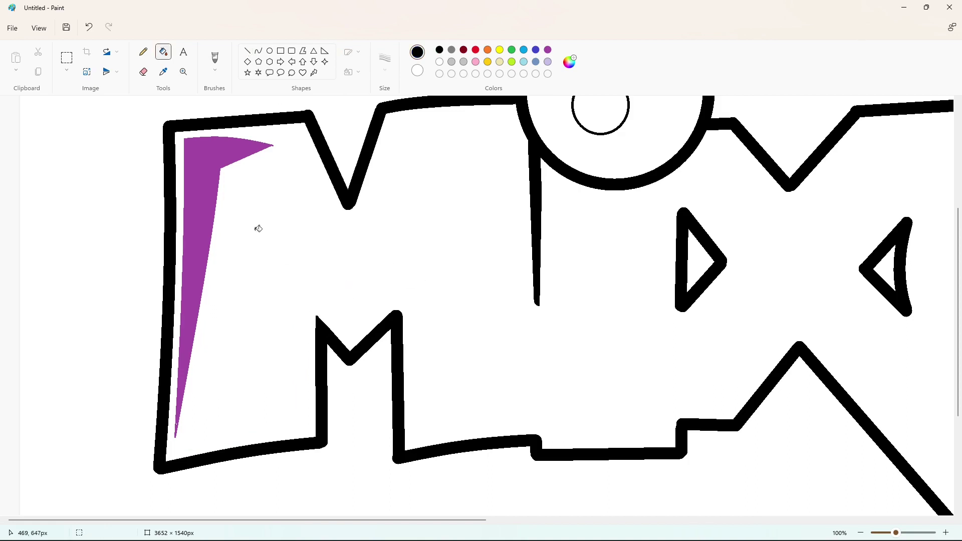
Square off the rounded upper-left corner of the M's outline in black.
click(247, 51)
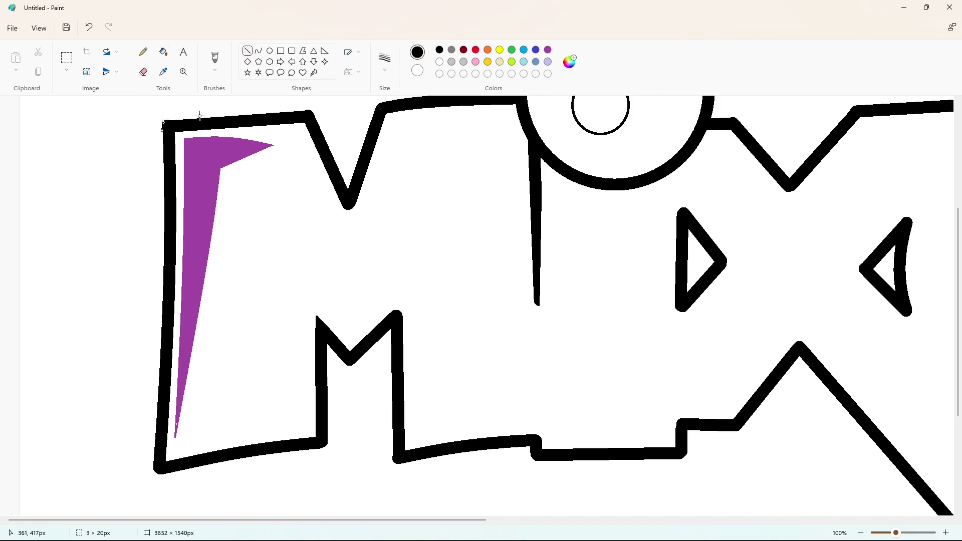
click(945, 533)
mouse_move(322, 231)
mouse_down()
mouse_move(294, 233)
mouse_move(302, 232)
mouse_up()
click(143, 72)
click(143, 52)
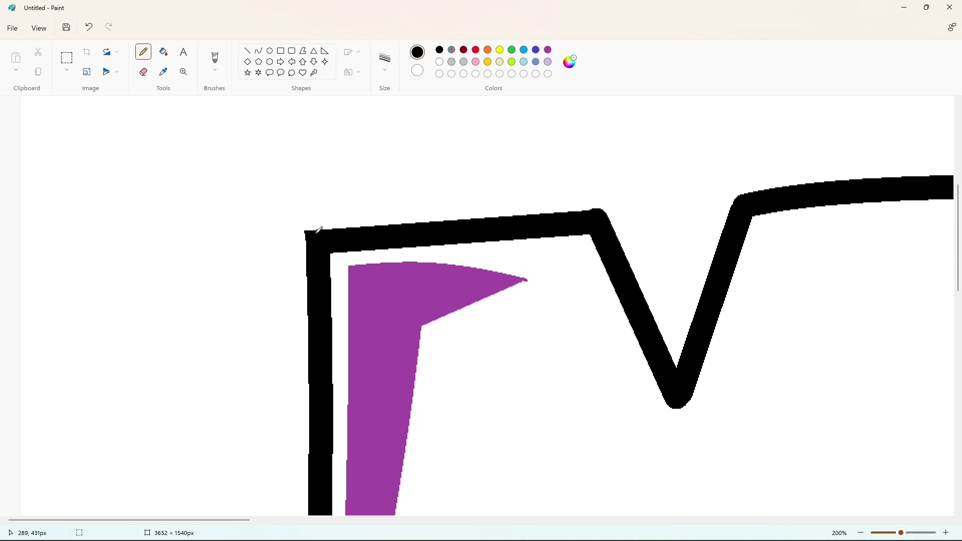
Square off the M's lower-left corner with thin black lines and a black fill.
scroll(314, 235, down, 8)
click(247, 51)
mouse_move(288, 399)
mouse_down()
mouse_move(288, 422)
mouse_move(313, 415)
mouse_up()
click(345, 431)
click(163, 52)
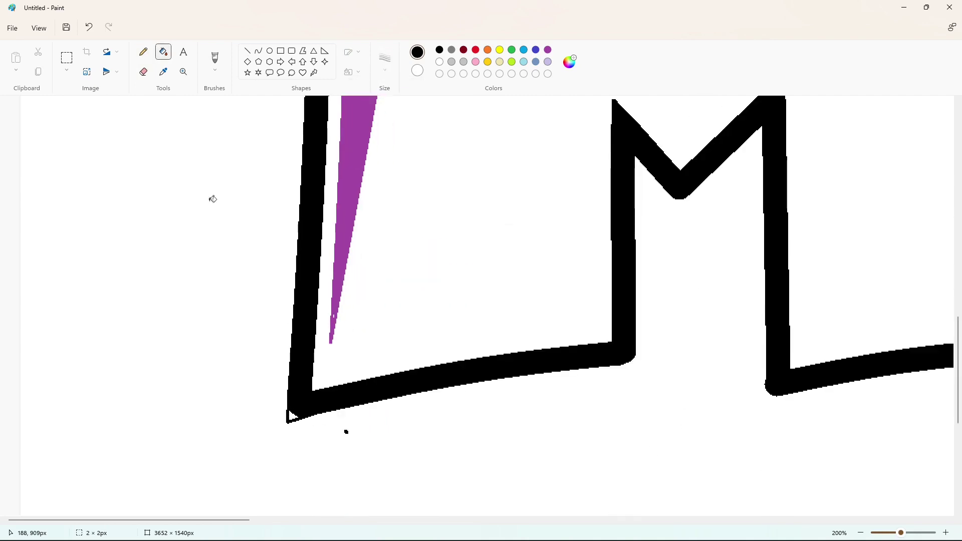
Square off the lower-right corner of the M's left leg with thin black lines.
scroll(294, 416, right, 5)
click(247, 51)
drag(401, 364, 411, 365)
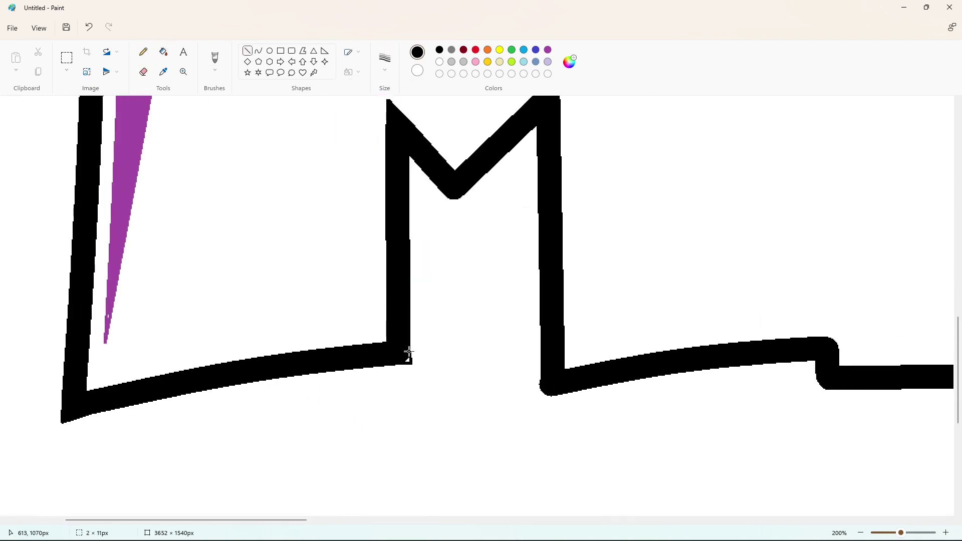
Outline a shadow along the base and right edge of the M's left leg and fill it with indigo.
scroll(482, 358, up, 2)
click(547, 50)
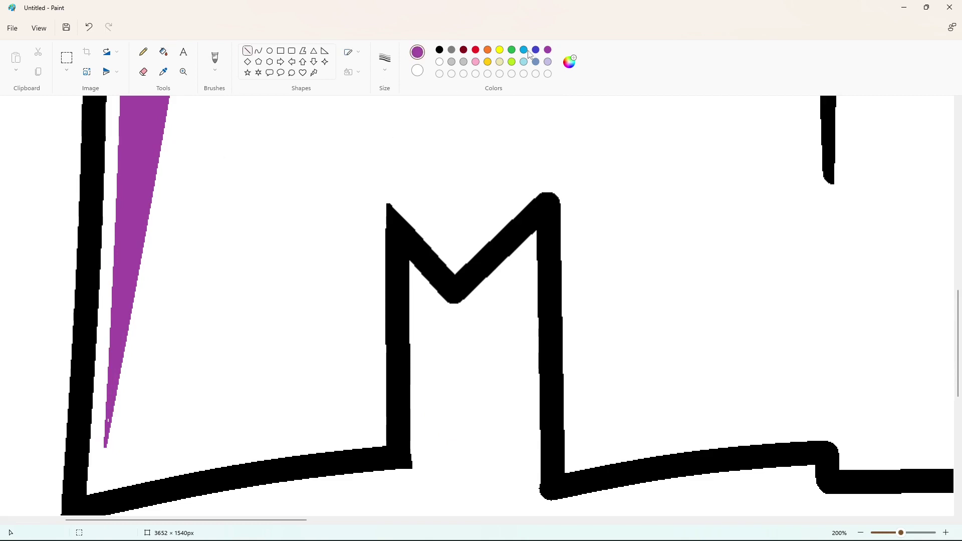
mouse_move(86, 481)
mouse_down()
mouse_move(364, 426)
mouse_move(369, 185)
mouse_move(386, 205)
mouse_up()
click(163, 51)
click(375, 426)
click(860, 533)
click(859, 532)
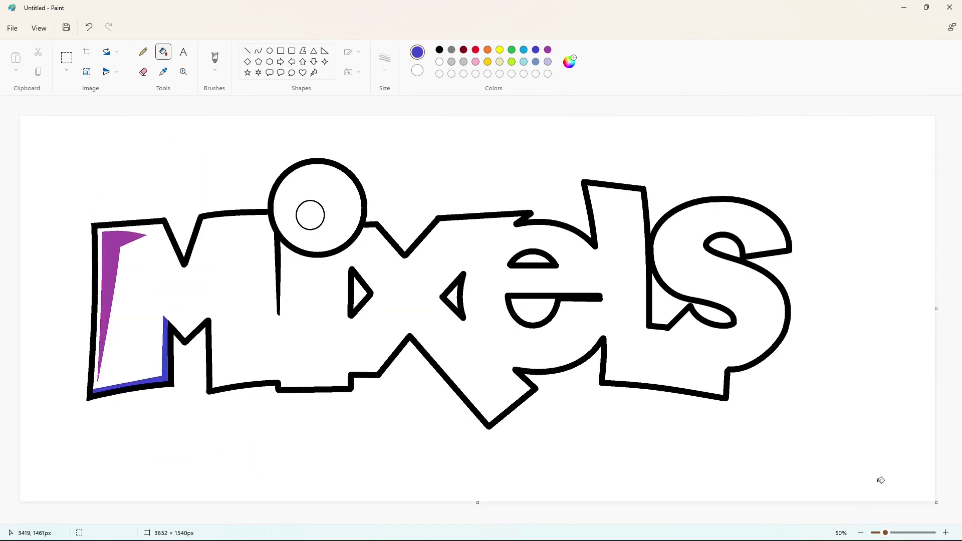
Square off the black outline corners on both sides of the M's upper V-notch with thin lines.
click(945, 532)
click(945, 532)
scroll(522, 495, down, 6)
drag(200, 520, 261, 520)
click(248, 50)
click(440, 50)
drag(351, 214, 367, 212)
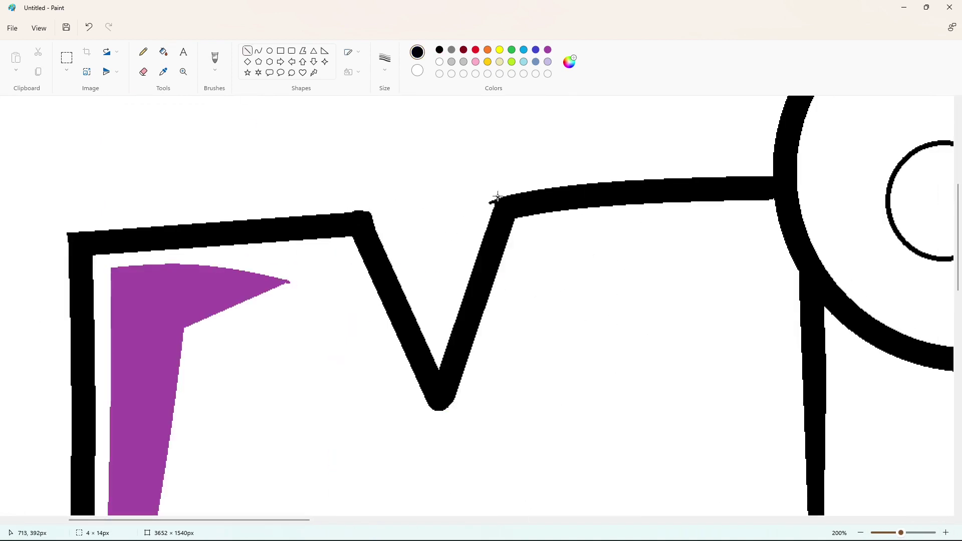
Clean up the outline at the M's upper right peak using a thicker line and white.
click(385, 61)
click(396, 156)
mouse_move(507, 192)
mouse_down()
mouse_move(489, 197)
mouse_move(507, 192)
mouse_move(502, 181)
mouse_up()
click(439, 62)
click(859, 532)
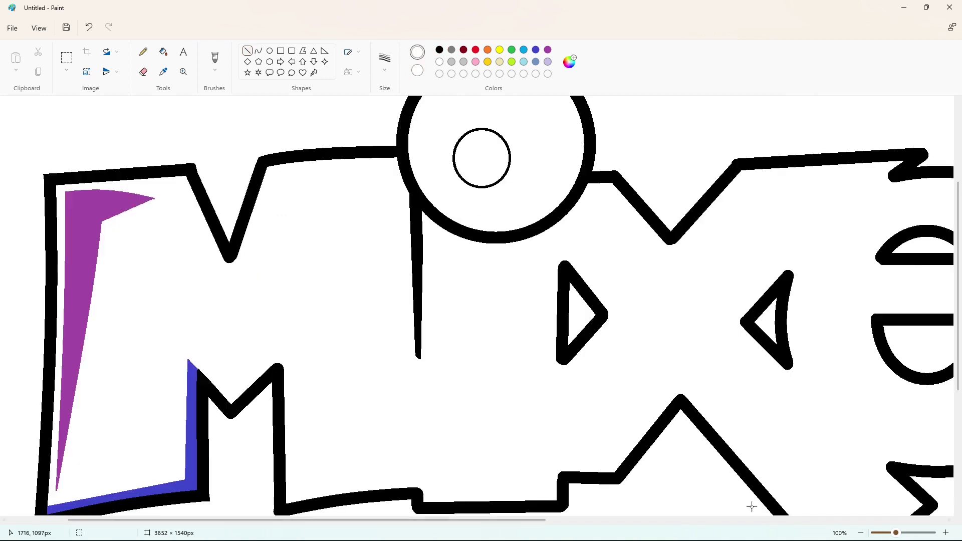
Sharpen the right peak of the M's lower notch with thin black lines and fill the tip black.
scroll(743, 500, down, 2)
click(945, 532)
scroll(419, 459, down, 4)
drag(281, 520, 320, 520)
click(439, 50)
drag(374, 197, 391, 182)
click(385, 61)
click(391, 114)
click(452, 174)
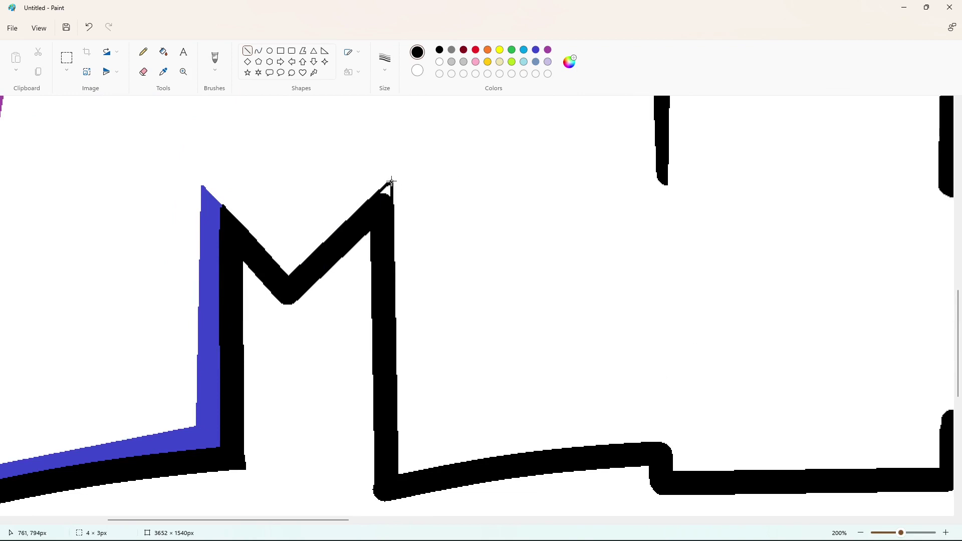
click(163, 51)
click(387, 190)
Square off the lower-left corner of the M's right leg in black.
scroll(367, 307, down, 2)
click(248, 51)
click(439, 61)
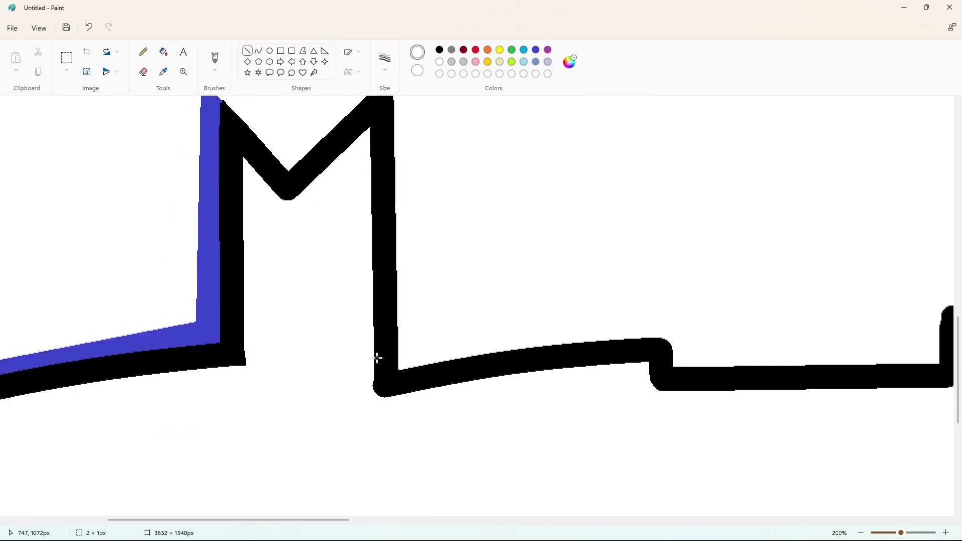
click(477, 436)
click(439, 49)
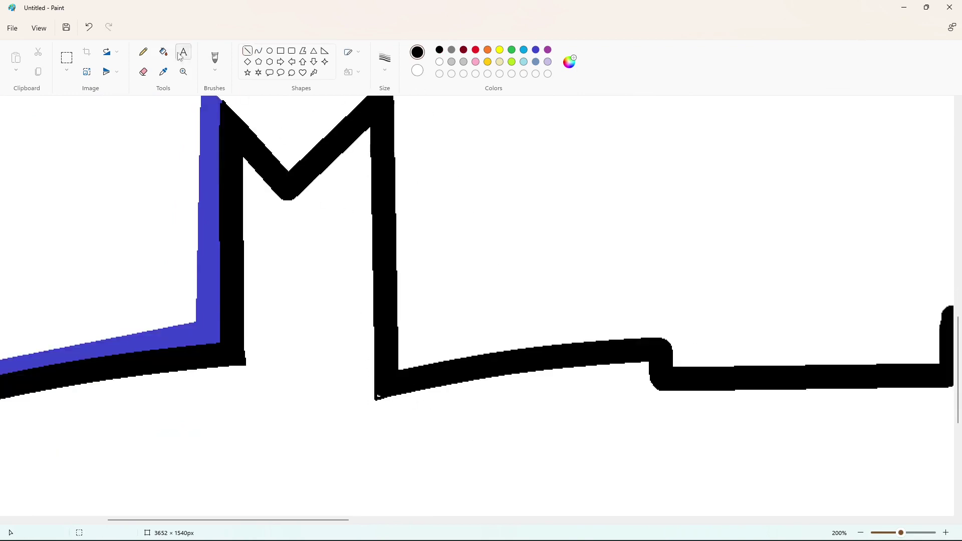
Square off both corners of the outline step between the M's right leg and the i's base in black.
drag(337, 521, 408, 525)
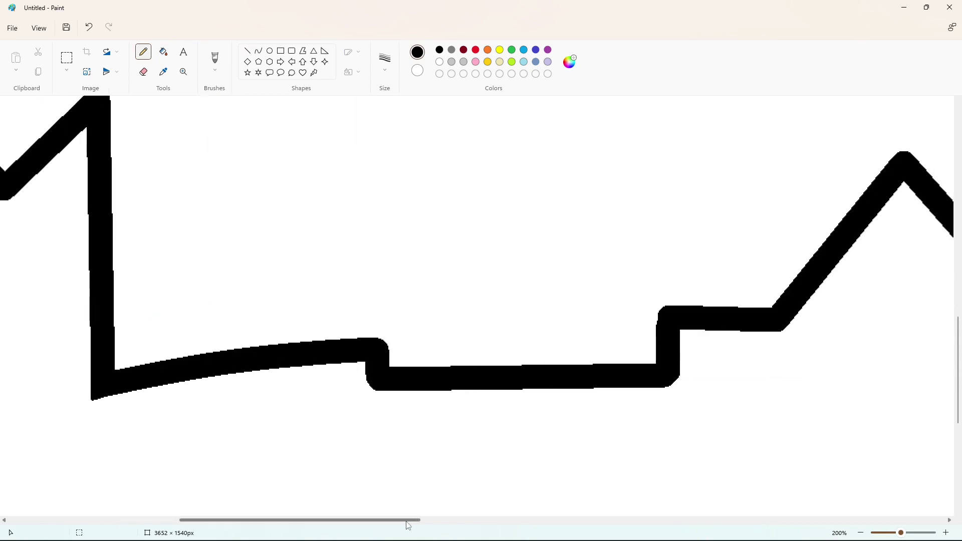
click(247, 50)
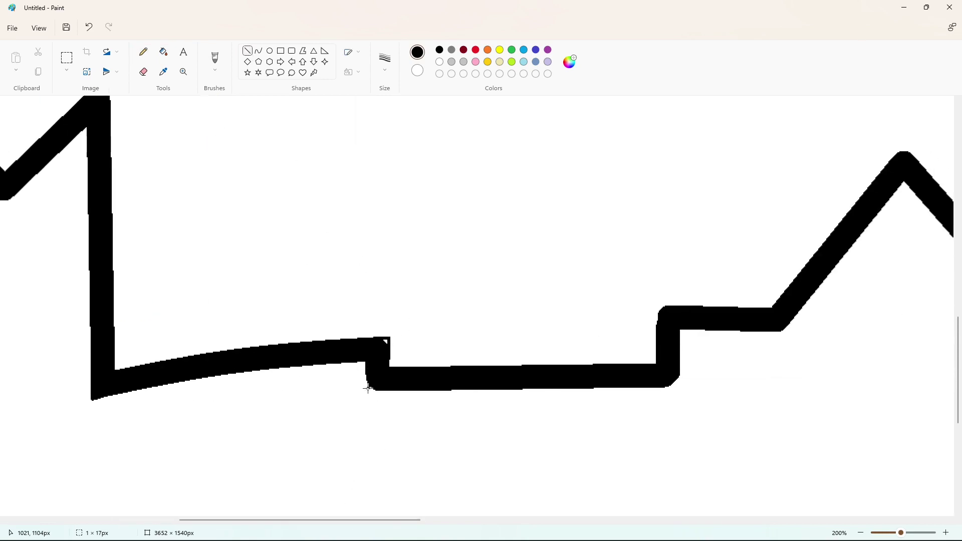
drag(371, 390, 378, 393)
click(164, 52)
Square off both corners of the outline step between the i's base and the x in black.
scroll(389, 426, right, 5)
click(247, 50)
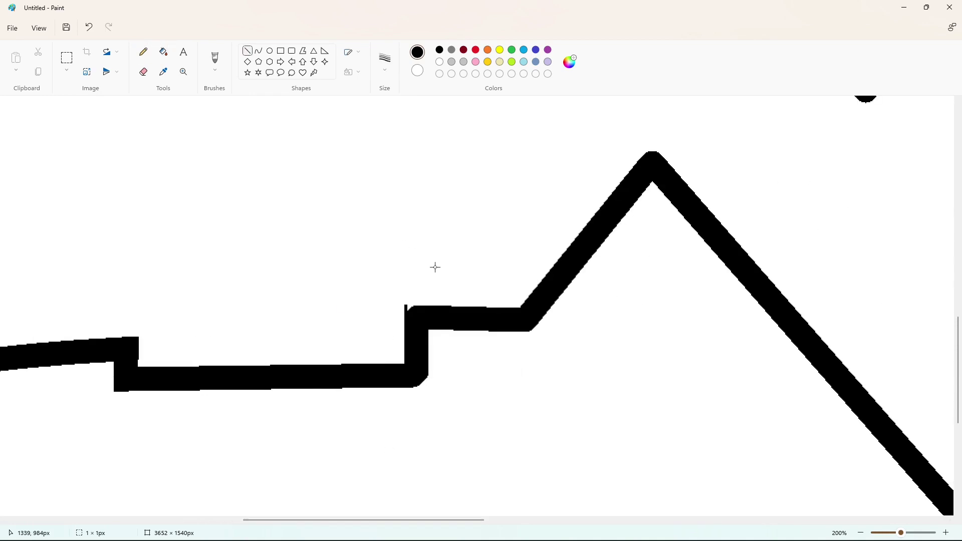
drag(403, 387, 426, 386)
click(164, 52)
Touch up the peak between the x's two legs with the black pencil.
scroll(411, 306, right, 4)
click(248, 50)
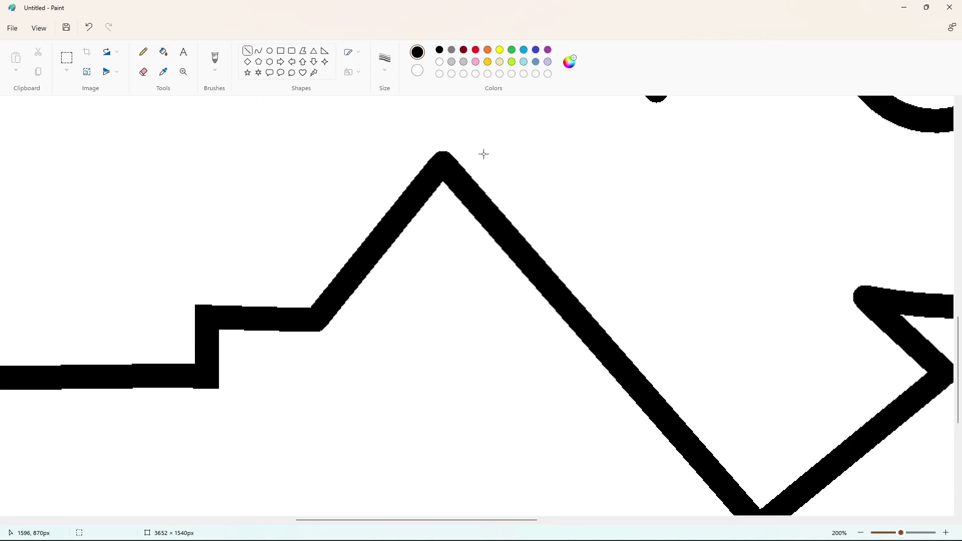
click(143, 51)
click(442, 150)
Sharpen the bottom tip of the x's right leg with thin black lines.
drag(484, 520, 559, 520)
scroll(566, 478, down, 2)
click(247, 50)
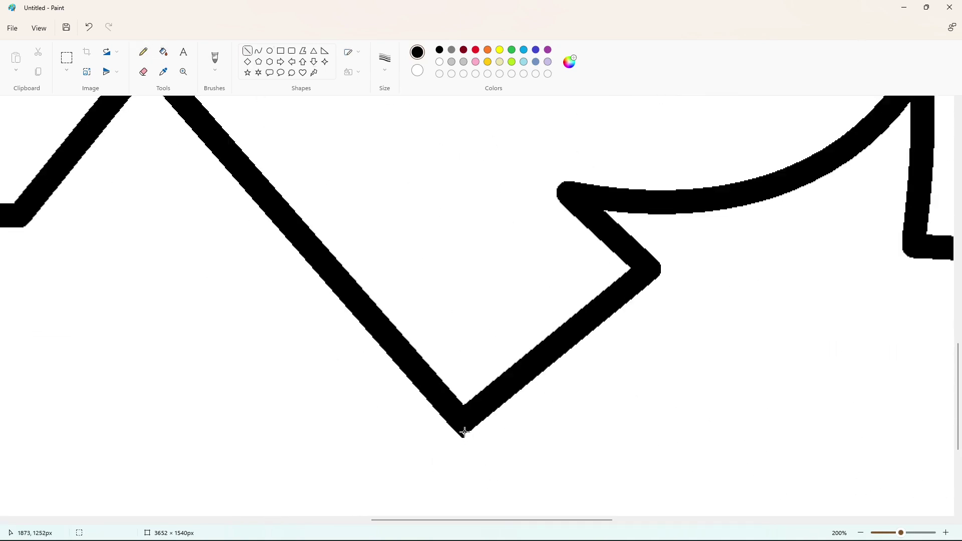
drag(464, 434, 473, 426)
click(163, 52)
click(144, 51)
Sharpen the right corner of the x's foot and extend the e's lower-left end into a black-filled point.
click(247, 50)
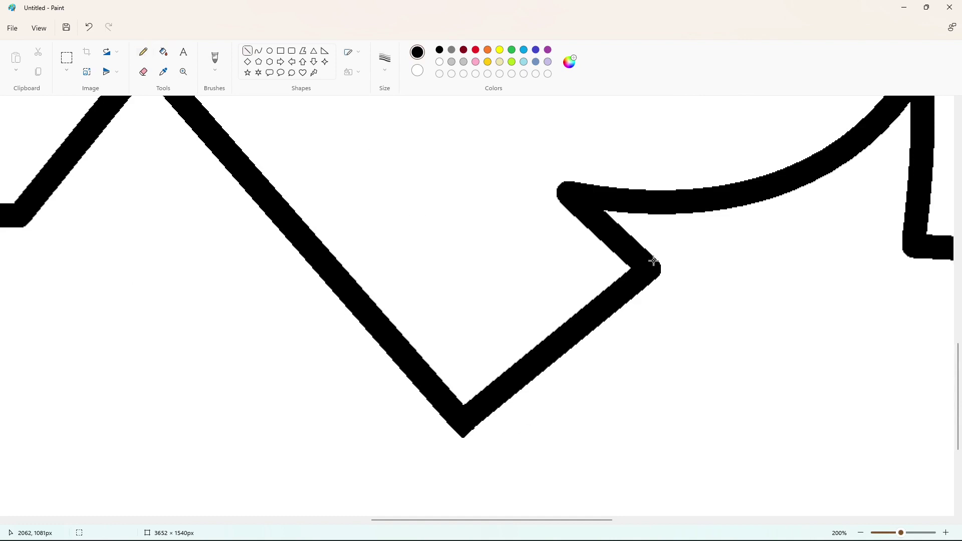
click(717, 259)
drag(563, 201, 539, 174)
click(549, 169)
click(259, 51)
click(558, 181)
click(163, 51)
click(551, 185)
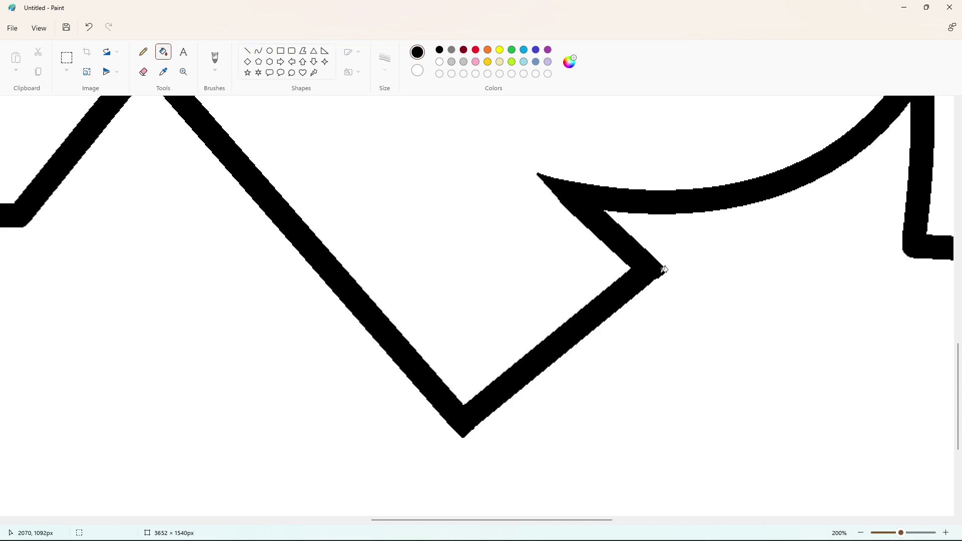
Touch up the right corner of the x's foot with the black pencil.
click(665, 269)
key(ctrl+z)
click(143, 51)
click(662, 271)
Extend the peak between the e's lower curve and the l's left edge into a black-filled point.
scroll(664, 270, up, 2)
drag(581, 521, 691, 520)
scroll(676, 476, up, 2)
click(248, 51)
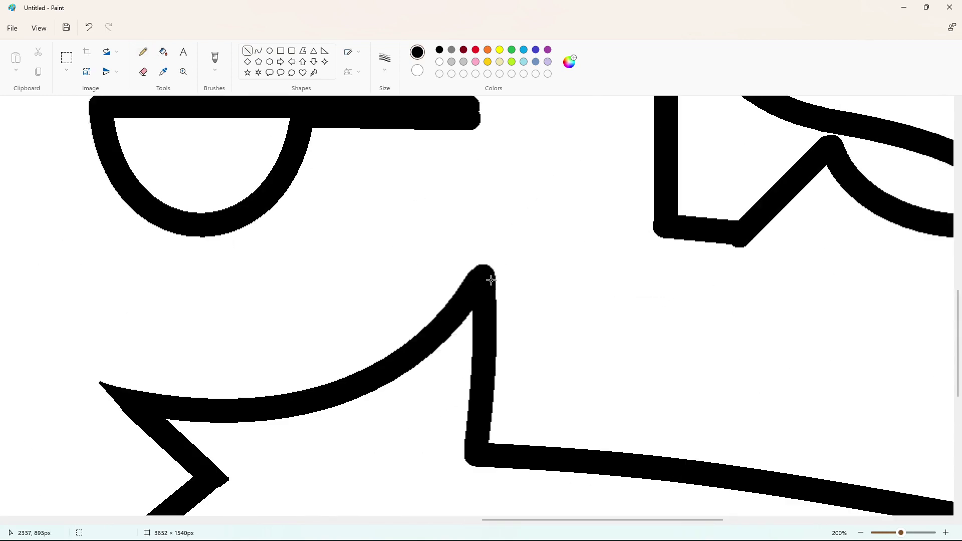
mouse_move(491, 280)
mouse_down()
mouse_move(493, 244)
mouse_move(470, 274)
mouse_move(485, 254)
mouse_up()
click(259, 52)
click(163, 51)
click(487, 257)
scroll(659, 350, up, 2)
scroll(659, 351, down, 2)
Square the l's lower-left corner with black, undoing a stray line and touching up with the pencil.
click(247, 51)
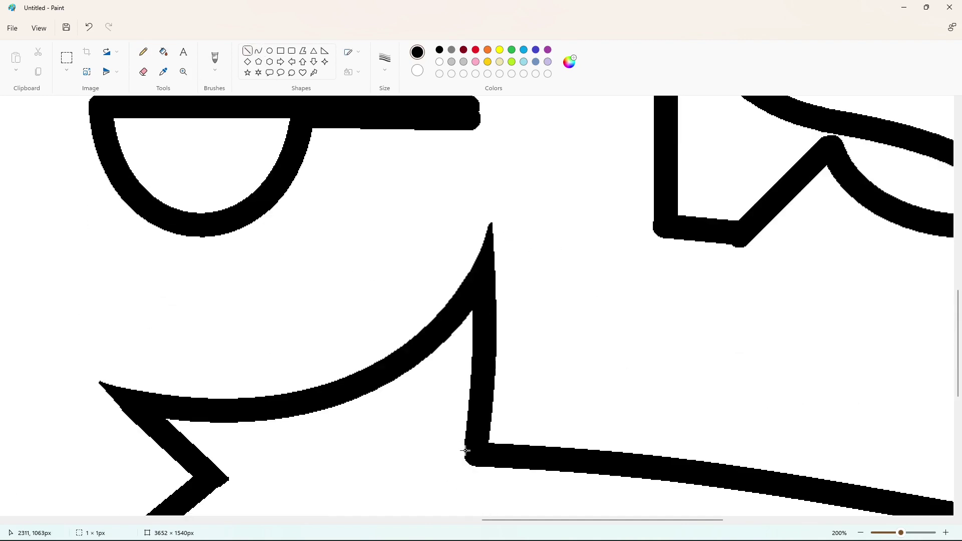
key(ctrl+z)
click(143, 52)
click(466, 463)
Square the bottom-right corner of the outline below the s with thin black lines and fill it black.
drag(502, 519, 607, 520)
scroll(607, 489, down, 2)
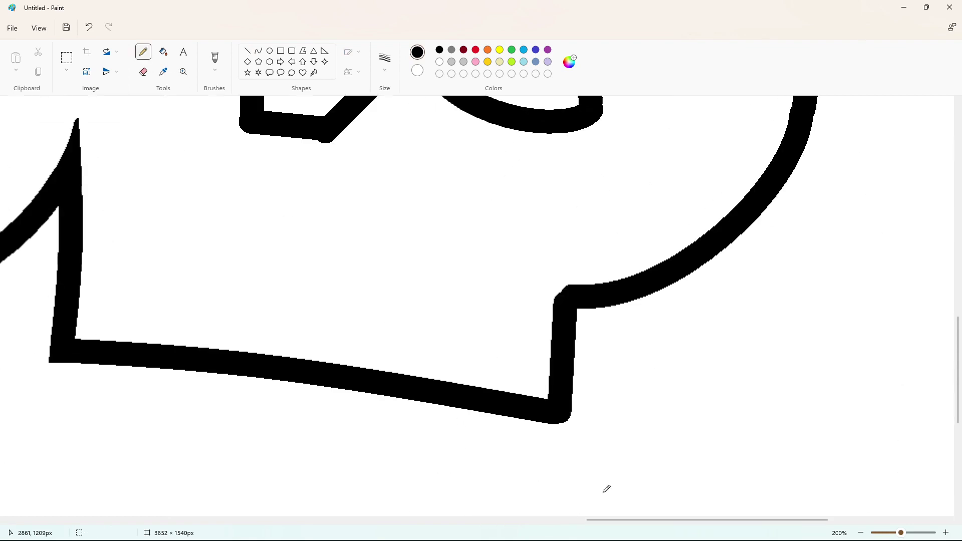
click(247, 50)
drag(571, 409, 569, 428)
click(624, 415)
click(163, 52)
click(567, 425)
Square the step corner where the s's lower curve meets the short vertical edge and fill it black.
scroll(663, 410, up, 2)
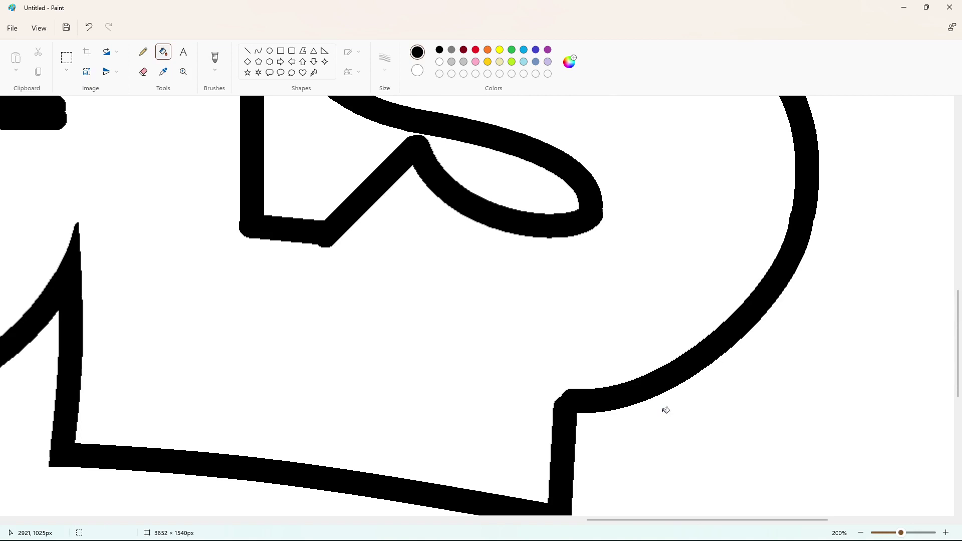
click(247, 50)
drag(570, 389, 553, 407)
click(164, 52)
click(558, 394)
Trim the bump under the gap between the l and s with a white line and square the gap's lower-left corner in black.
scroll(584, 376, up, 2)
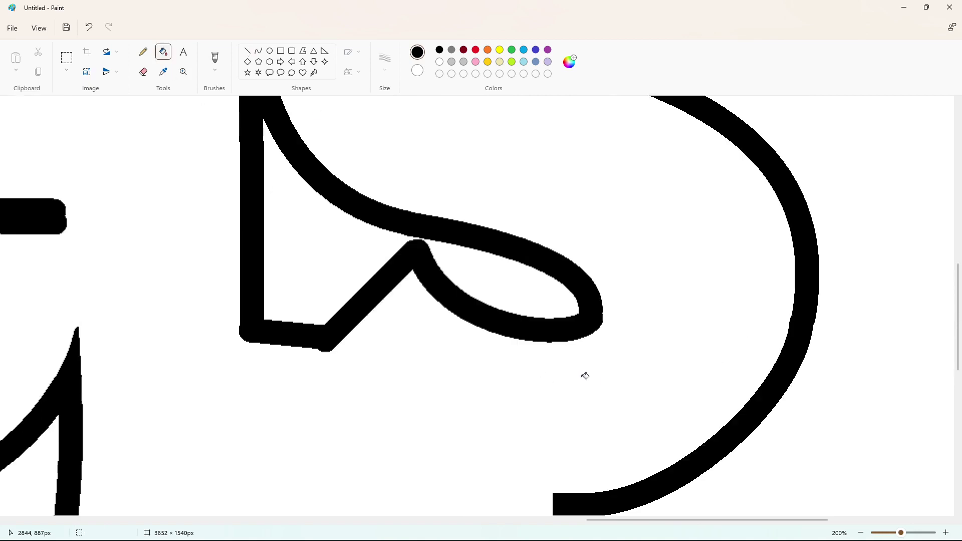
click(247, 50)
click(439, 61)
drag(313, 348, 321, 350)
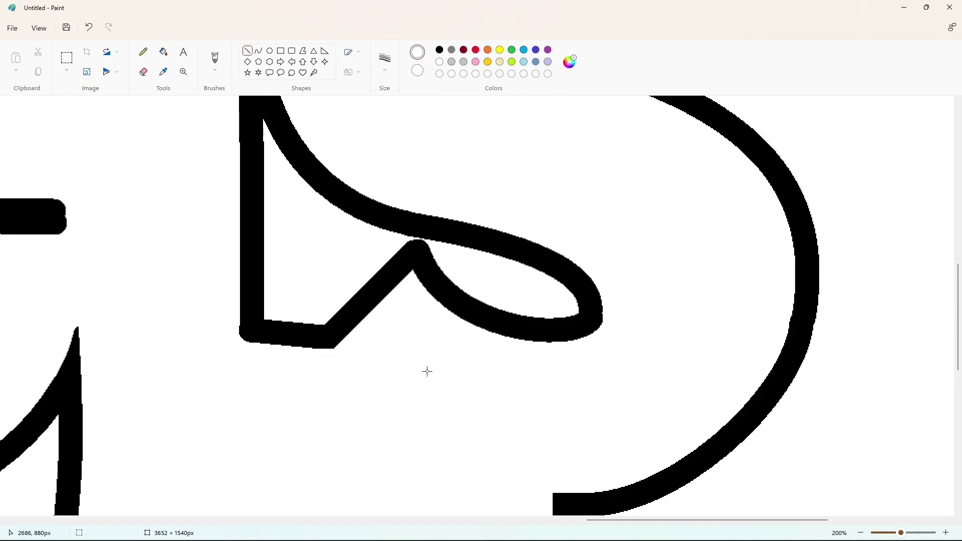
click(440, 51)
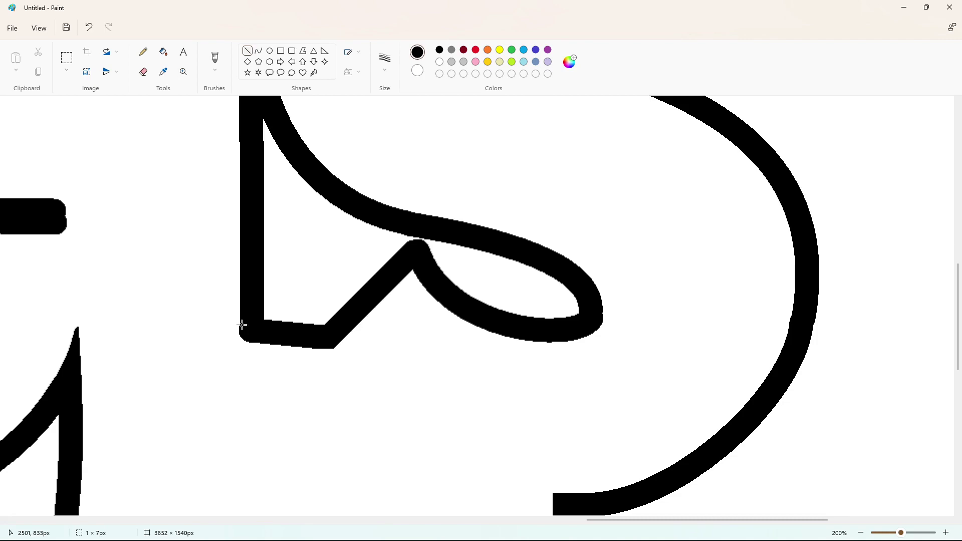
click(142, 52)
click(243, 340)
Sharpen the right corner of the s's upper end and the l's top-right corner with black lines, fill and pencil.
scroll(329, 365, up, 5)
drag(591, 520, 635, 520)
click(248, 50)
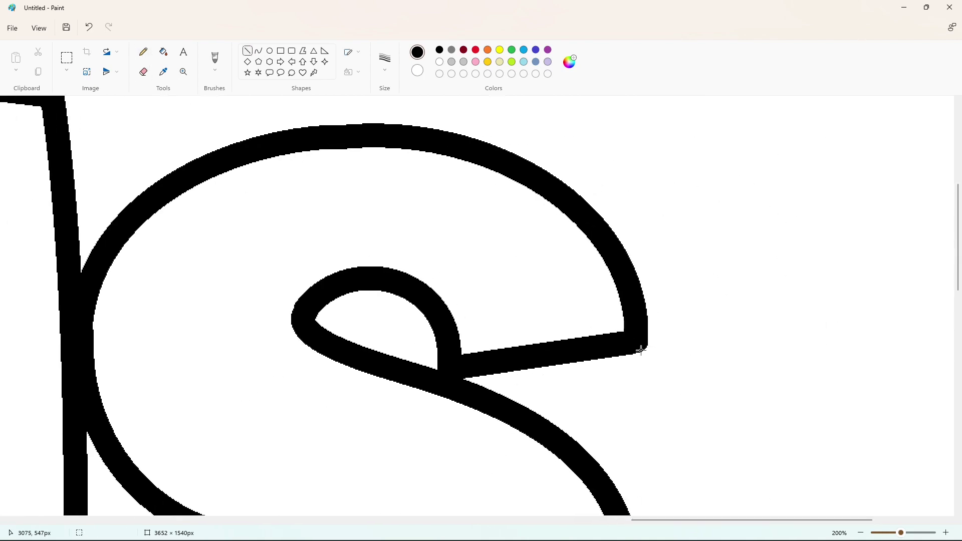
scroll(687, 343, left, 5)
scroll(555, 476, up, 2)
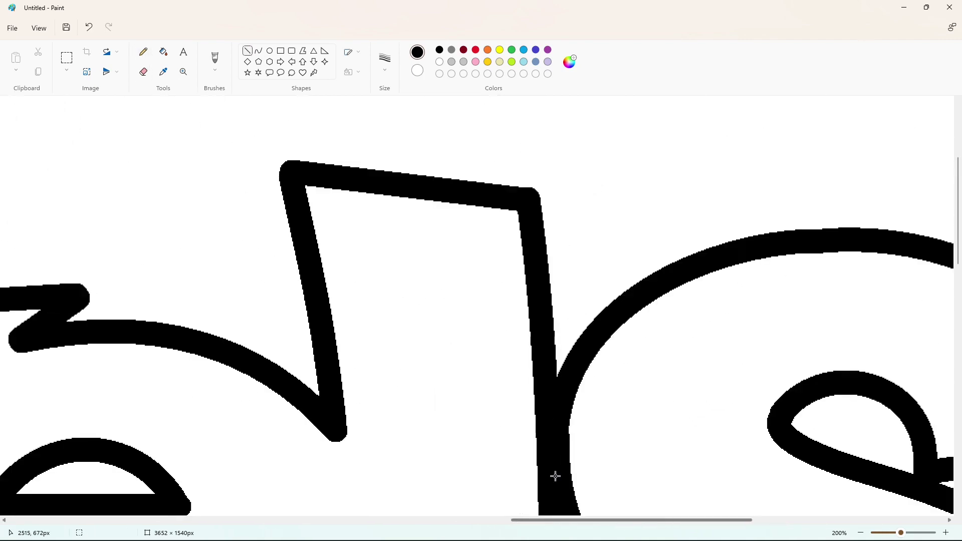
click(575, 205)
click(163, 51)
click(537, 191)
click(143, 51)
click(536, 191)
Trim the l's top-left corner along its upper edge with a white line.
click(439, 61)
click(248, 50)
mouse_move(278, 161)
mouse_down()
mouse_move(303, 154)
mouse_move(326, 164)
mouse_up()
click(144, 52)
Extend the downward tip between the e's top curve and the l into a black-filled point.
scroll(610, 502, down, 2)
scroll(559, 476, left, 2)
click(247, 50)
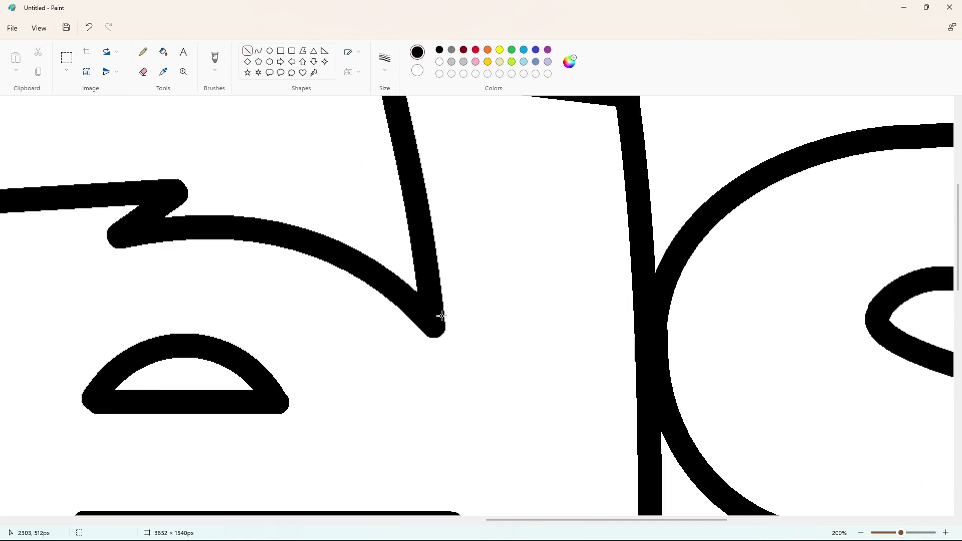
click(483, 333)
drag(442, 317, 443, 352)
click(507, 326)
Trim the right end of the e's crossbar with a white line nudged into place and fill the cut-off sliver white.
scroll(539, 466, left, 4)
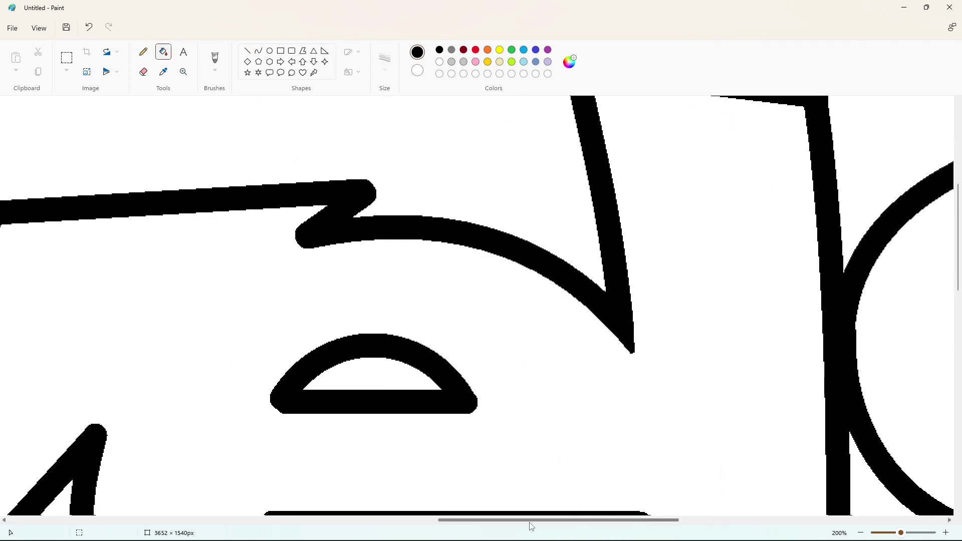
scroll(539, 461, down, 2)
click(439, 63)
drag(652, 399, 655, 452)
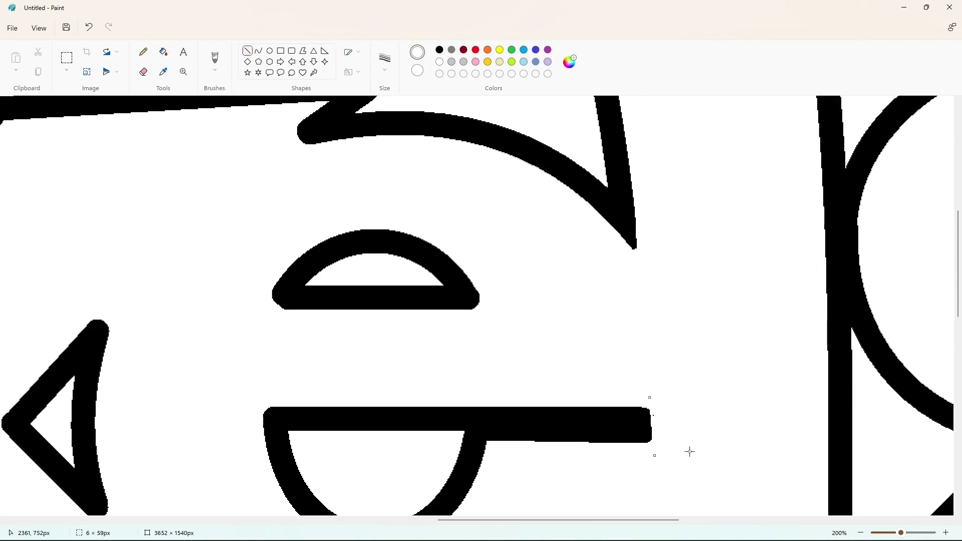
key(Left)
key(Left)
key(Left)
click(691, 442)
click(163, 52)
click(652, 424)
Outline a pointed extension at the left corner of the e's upper opening with thin black lines.
click(860, 533)
click(862, 534)
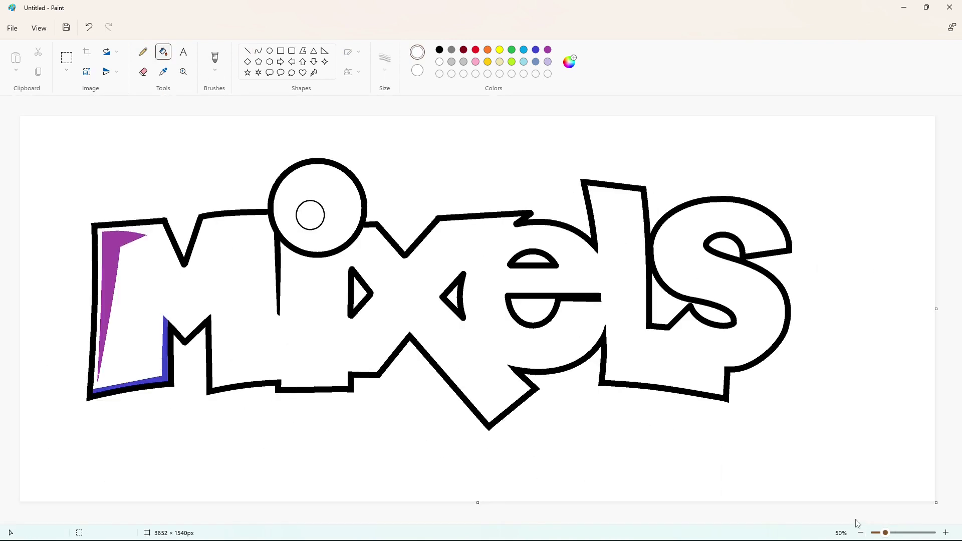
click(945, 533)
click(945, 532)
scroll(511, 515, down, 5)
drag(173, 520, 568, 521)
click(248, 50)
click(439, 50)
mouse_move(442, 411)
mouse_down()
mouse_move(408, 414)
mouse_move(420, 391)
mouse_up()
click(462, 403)
click(450, 402)
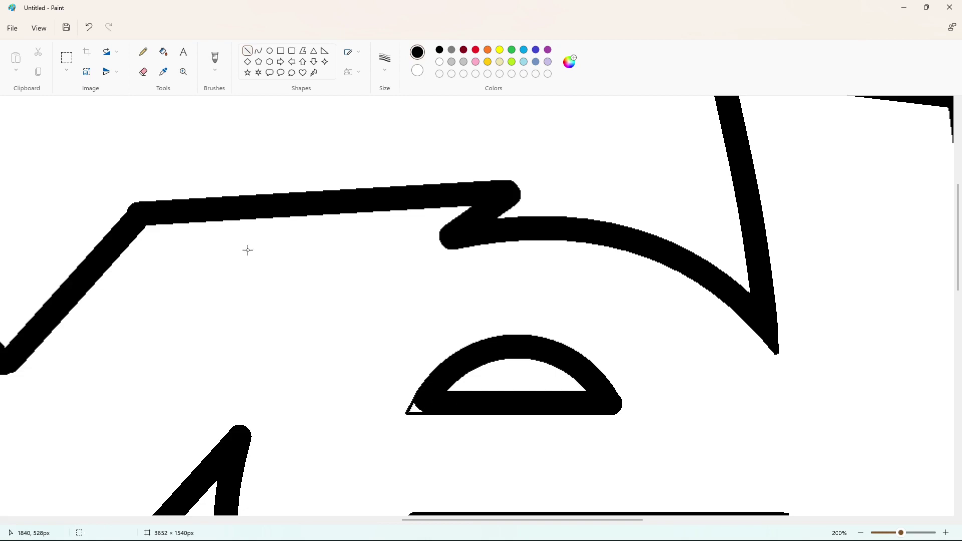
Outline a pointed extension at the right corner of the e's upper opening and fill both corner extensions black.
click(648, 354)
drag(611, 393, 629, 412)
click(643, 377)
click(164, 52)
click(416, 408)
click(621, 409)
Square the top-left corner of the e's lower opening with a thin black line and the pencil.
scroll(716, 423, down, 3)
click(247, 50)
drag(434, 304, 399, 305)
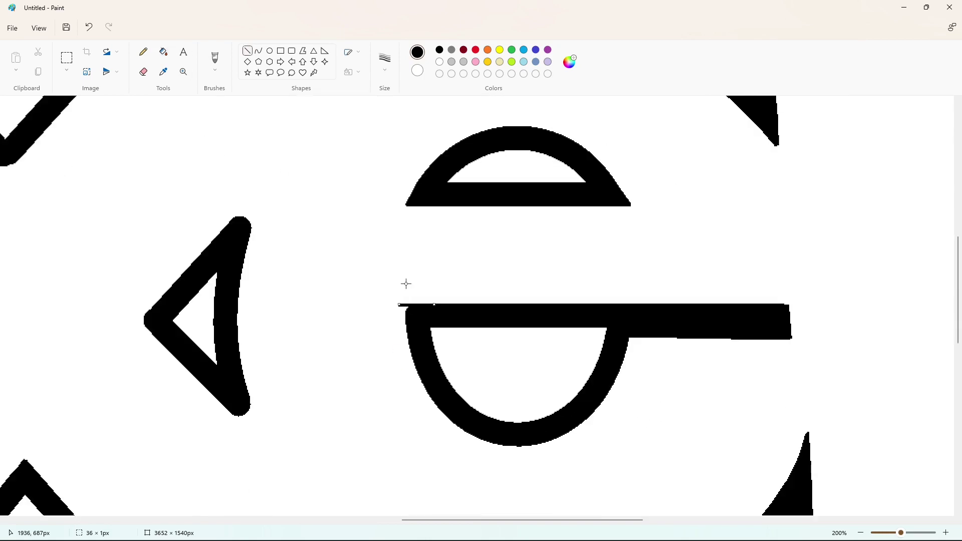
click(338, 224)
click(144, 51)
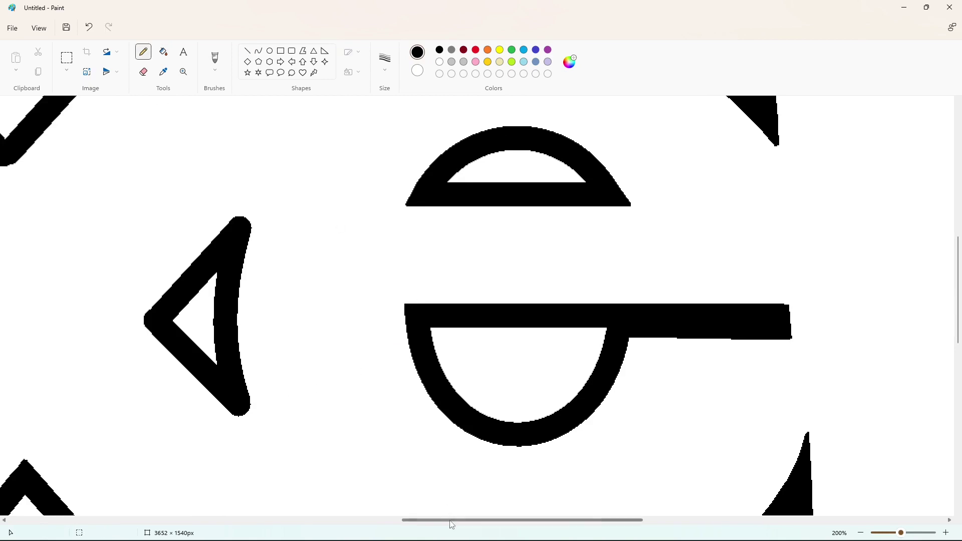
Outline a point at the left corner of the triangular opening between the x and e with thin black lines.
drag(450, 521, 409, 521)
click(247, 50)
click(363, 293)
drag(317, 338, 303, 322)
click(342, 311)
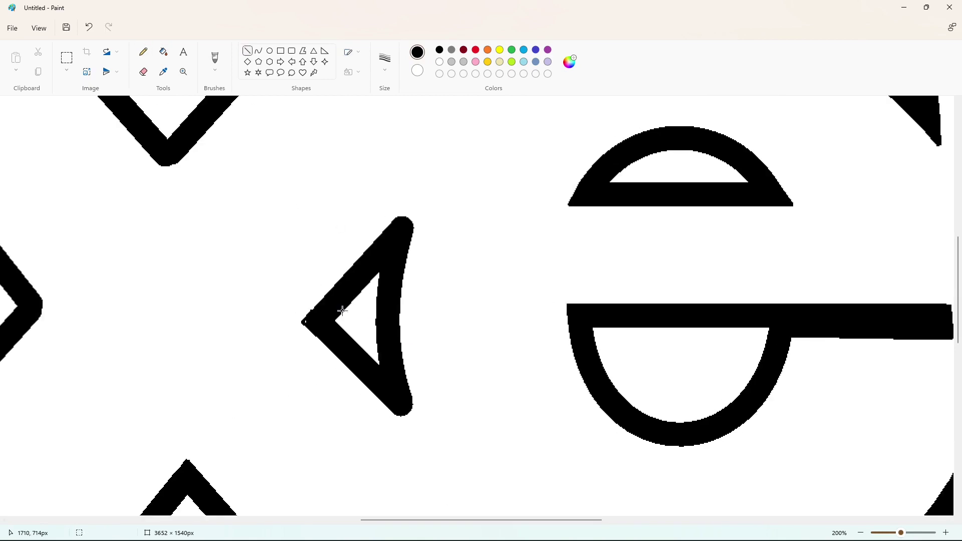
Extend the upper and lower corners of the triangular opening between the x and e into black-filled points.
mouse_move(412, 232)
mouse_down()
mouse_move(422, 201)
mouse_move(399, 217)
mouse_up()
drag(399, 416, 408, 397)
click(163, 52)
click(413, 211)
click(413, 423)
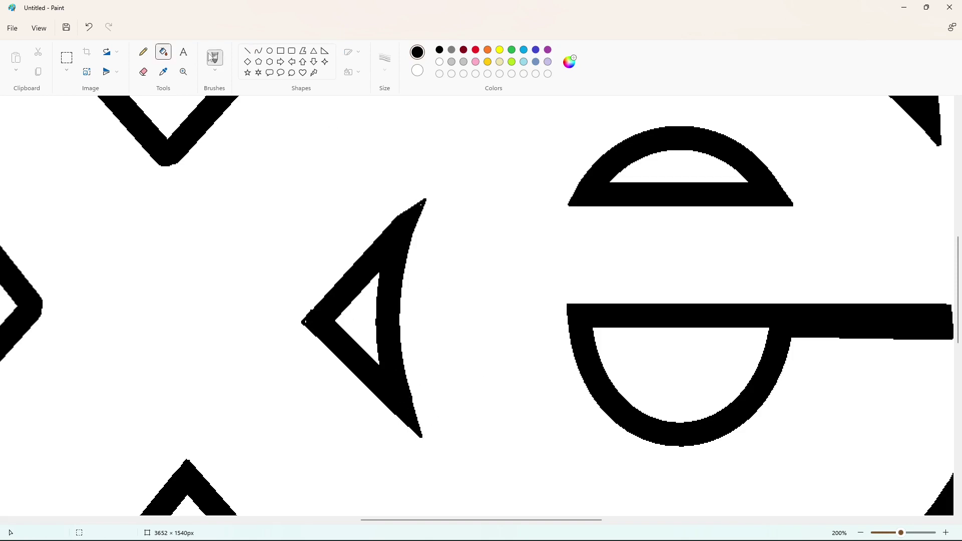
Touch up the triangular opening's left tip in black and trim its upper corner with a white line.
click(143, 51)
click(247, 51)
click(439, 61)
drag(386, 224, 410, 203)
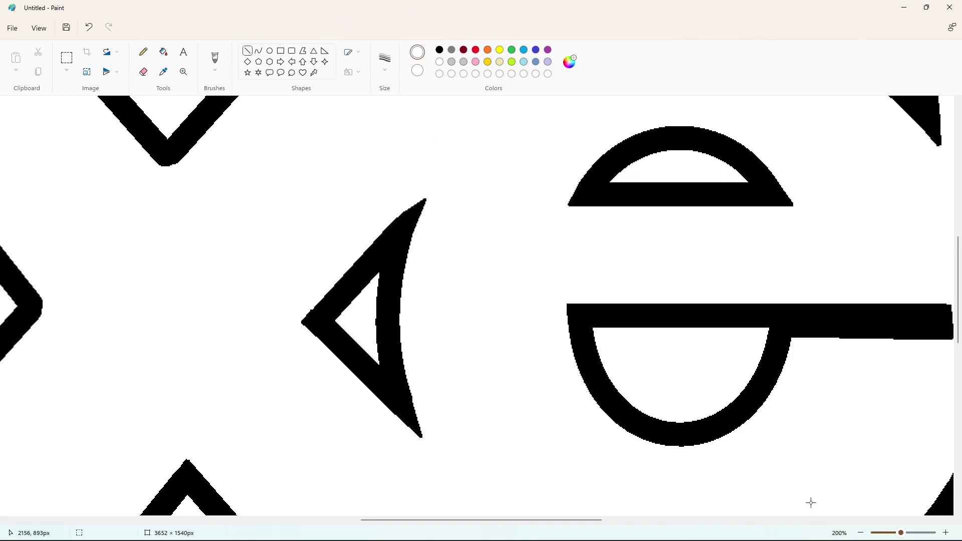
Extend the lower-left end of the e's top notch into a black-filled point.
scroll(795, 497, down, 1)
scroll(492, 508, up, 1)
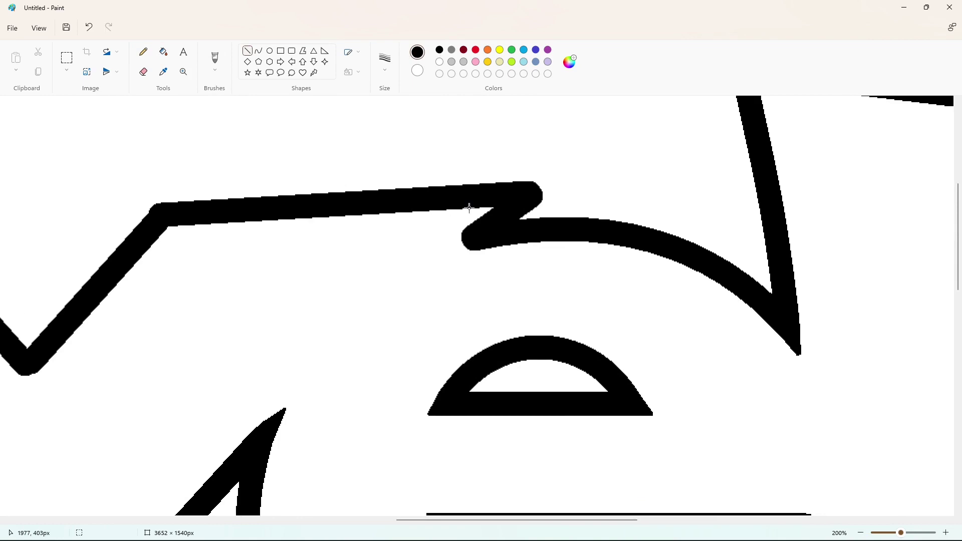
mouse_move(461, 233)
mouse_down()
mouse_move(433, 258)
mouse_move(491, 247)
mouse_up()
click(163, 51)
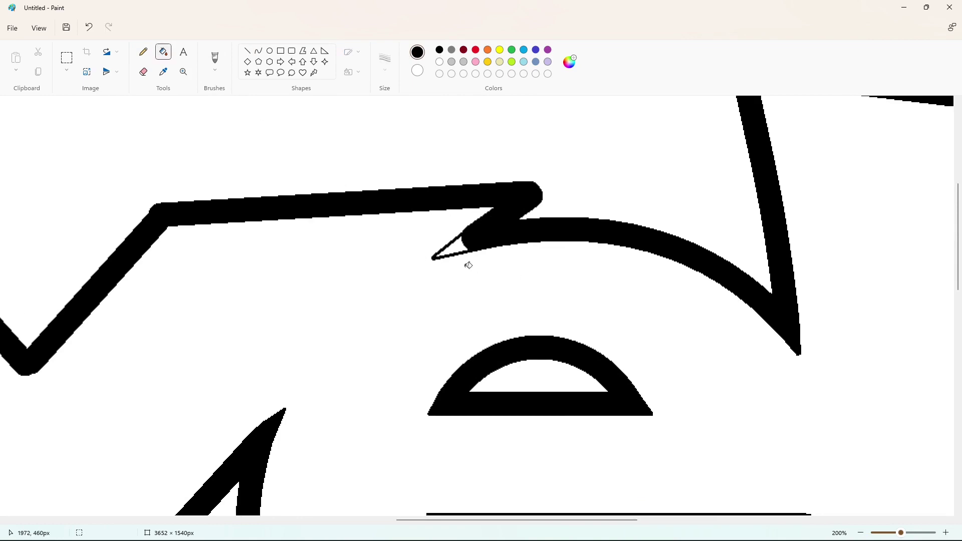
click(455, 248)
Extend the upper-right end of the bar above the e's notch into a point with nudged black lines and fill it black.
click(248, 50)
mouse_move(466, 181)
mouse_down()
mouse_move(552, 176)
mouse_move(516, 209)
mouse_up()
key(Right)
key(Right)
key(Right)
key(Right)
key(Right)
key(Right)
key(Right)
key(Right)
key(Right)
key(Right)
key(Right)
key(Right)
key(Right)
key(Right)
key(Right)
key(Right)
key(Right)
key(Right)
key(Right)
key(Right)
key(Down)
key(Down)
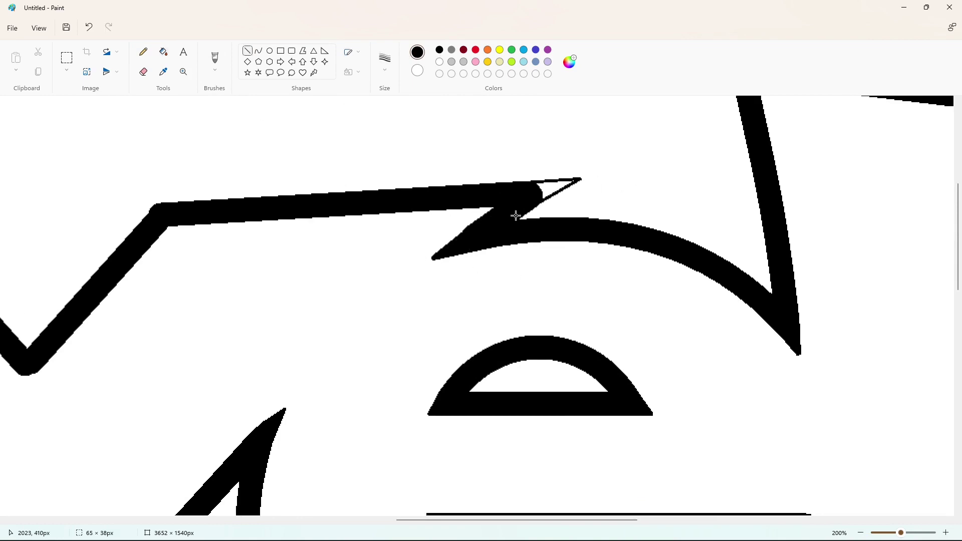
click(163, 52)
click(554, 184)
click(143, 51)
Sharpen the bottom of the x's top V with thin black lines and a black fill.
scroll(566, 431, left, 8)
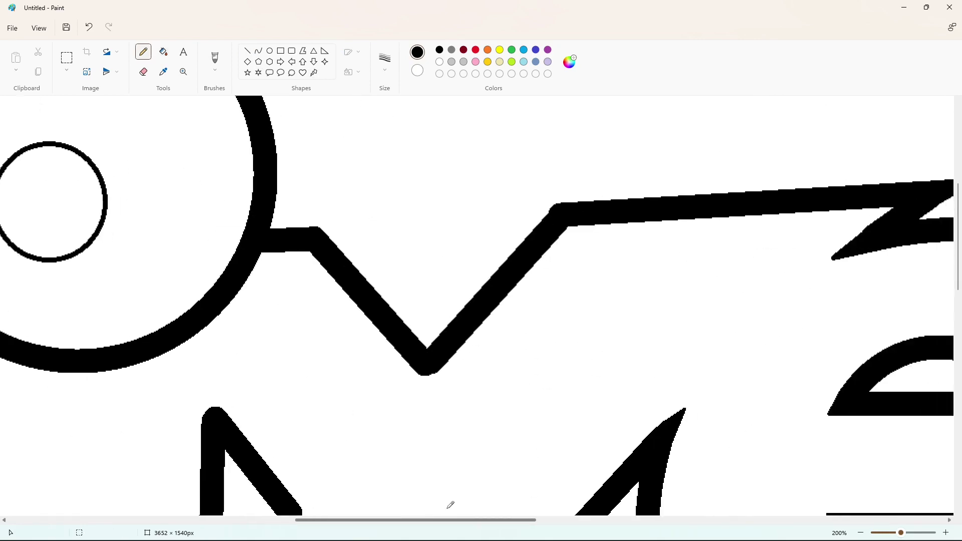
scroll(451, 500, down, 2)
click(248, 50)
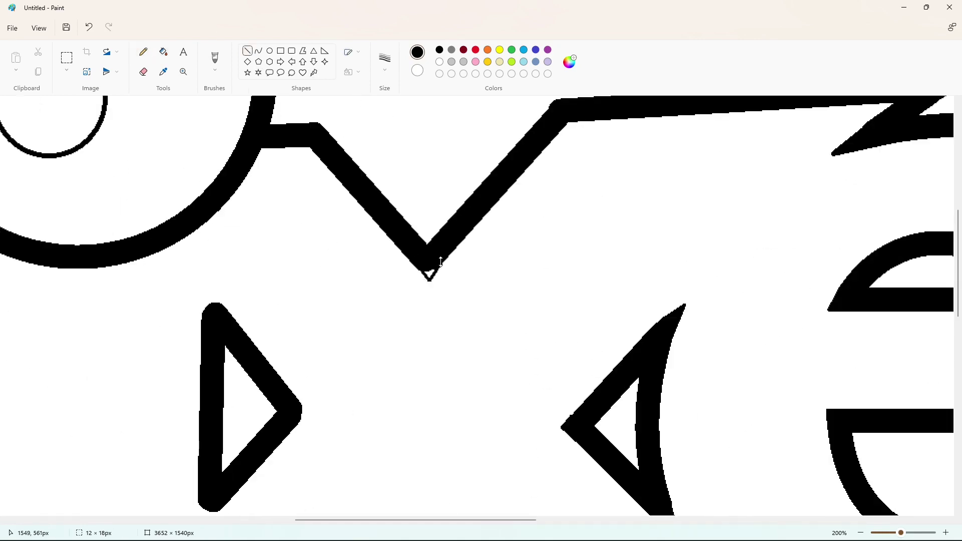
click(163, 52)
Extend all three corners of the triangular opening between the i and x into black-filled points.
scroll(374, 470, left, 2)
scroll(374, 470, down, 2)
click(247, 51)
mouse_move(278, 219)
mouse_down()
mouse_move(279, 196)
mouse_move(307, 211)
mouse_up()
mouse_move(277, 389)
mouse_down()
mouse_move(277, 431)
mouse_move(295, 407)
mouse_up()
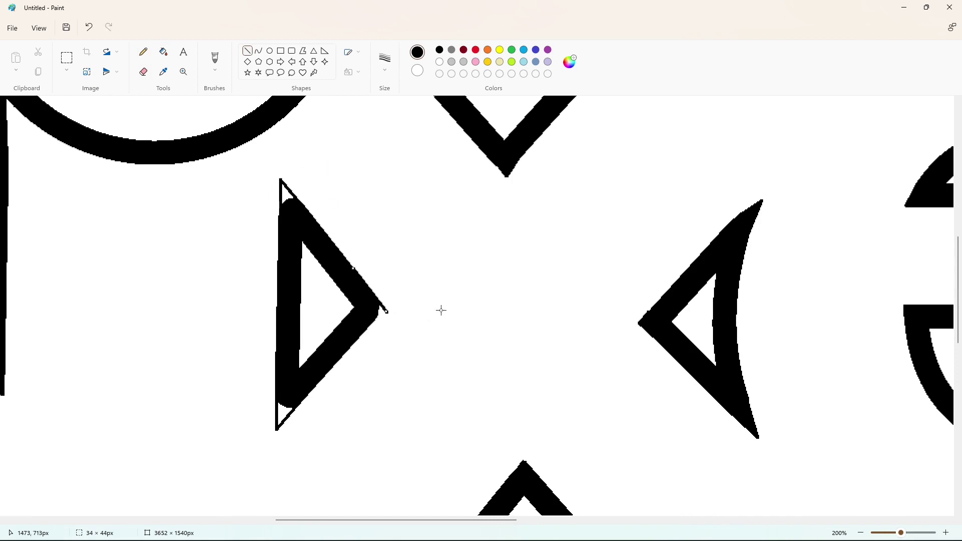
drag(388, 311, 359, 333)
click(163, 52)
click(284, 195)
click(283, 414)
click(382, 311)
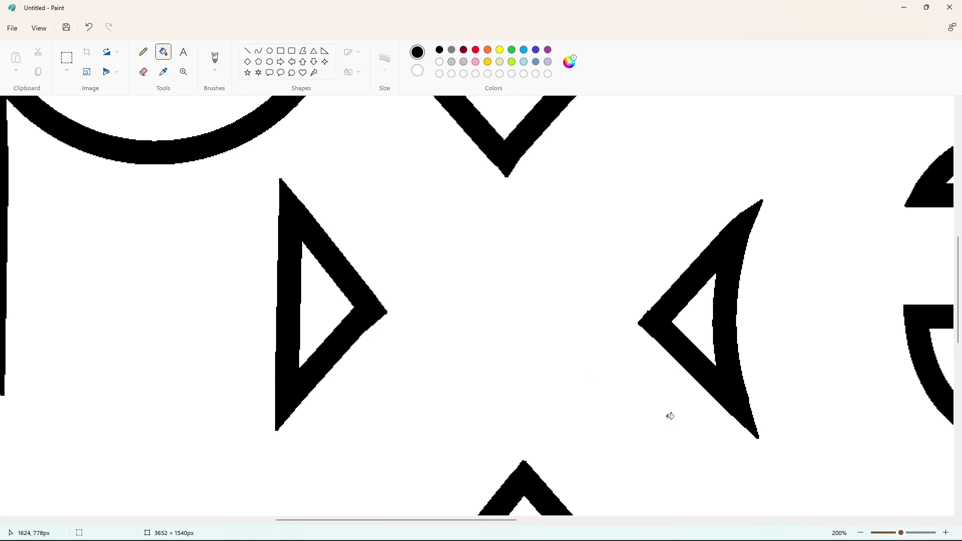
Sharpen the underside of the V between the M's legs with thin black lines and a black fill.
click(860, 532)
click(860, 533)
click(860, 532)
click(944, 533)
click(944, 533)
click(945, 534)
scroll(681, 475, down, 5)
drag(246, 520, 408, 521)
scroll(351, 376, down, 3)
click(247, 51)
scroll(152, 372, left, 3)
scroll(213, 399, down, 2)
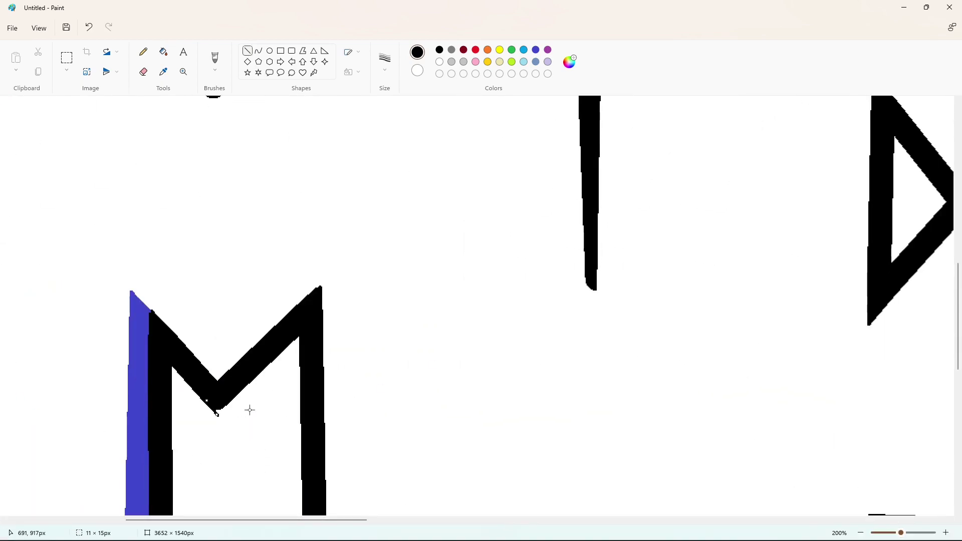
click(163, 53)
click(217, 411)
Extend the bottom of the M's top V into a black-filled point.
scroll(281, 264, up, 3)
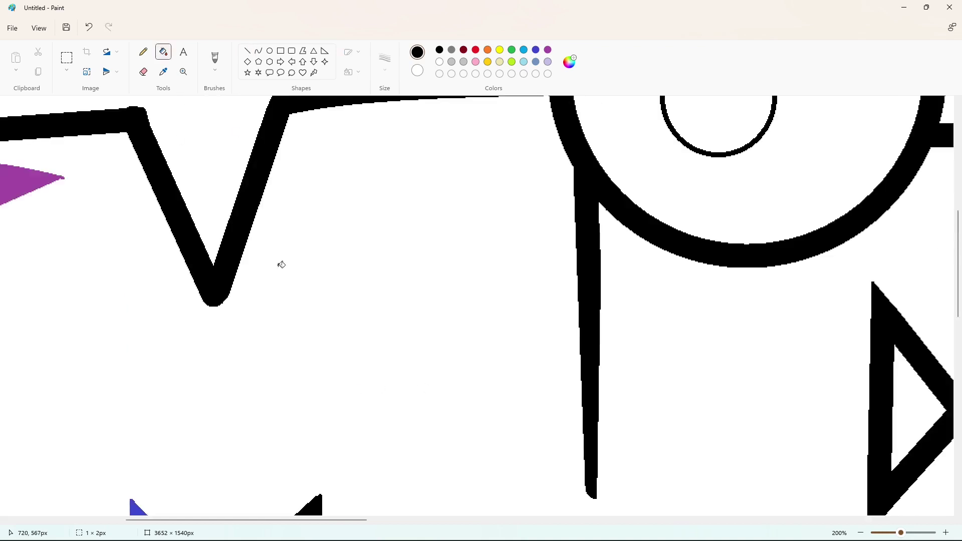
click(246, 53)
drag(201, 399, 216, 429)
drag(215, 428, 228, 402)
click(163, 52)
click(215, 417)
key(ctrl+z)
key(ctrl+z)
click(247, 50)
click(164, 51)
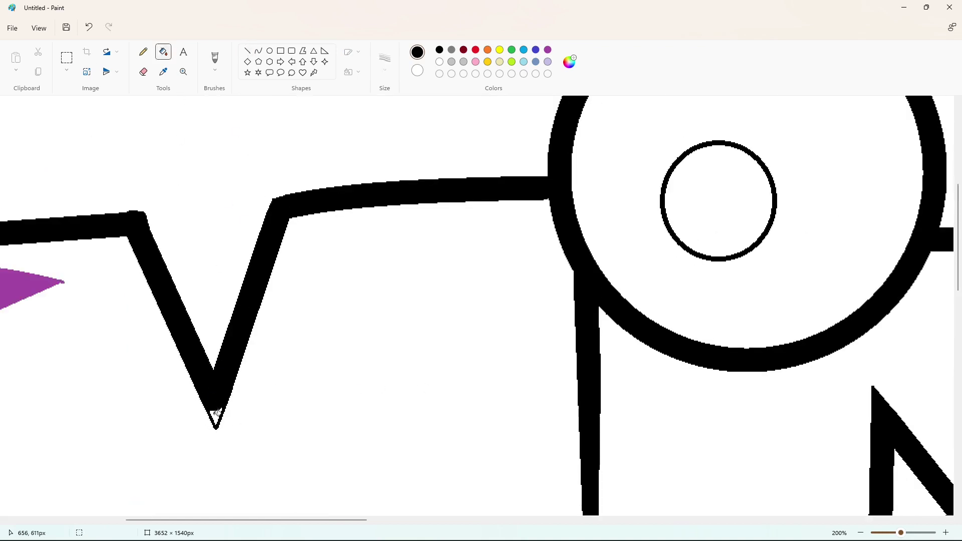
click(215, 417)
Touch up the M's top corner beside the V and taper the black spike between M and i to a point with white lines.
click(247, 51)
drag(159, 241, 136, 194)
click(439, 62)
click(397, 352)
scroll(397, 352, down, 2)
drag(577, 313, 589, 412)
drag(601, 325, 590, 440)
click(860, 532)
click(861, 533)
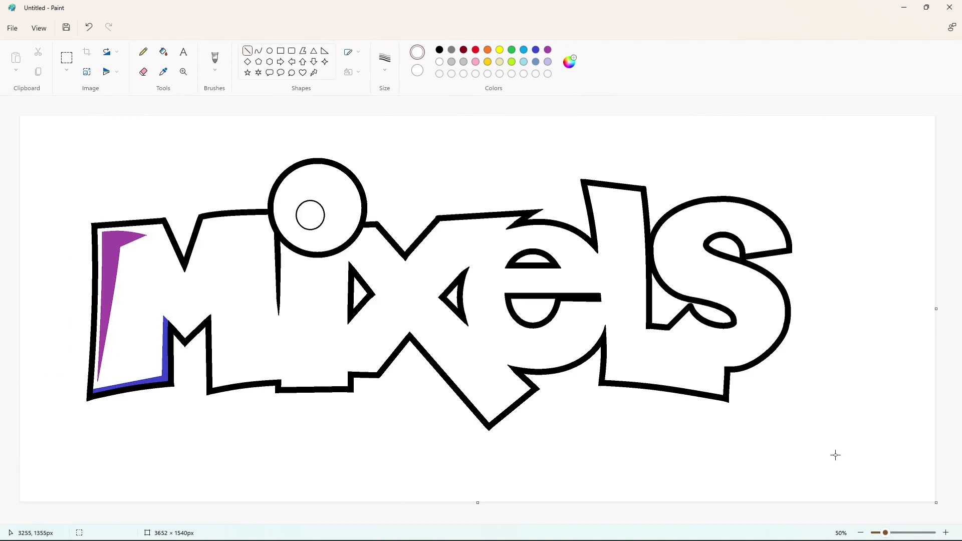
Outline an indigo strip above the right arm of the V between the M's legs and fill it indigo.
click(945, 532)
scroll(751, 484, down, 3)
click(535, 50)
click(384, 62)
click(386, 108)
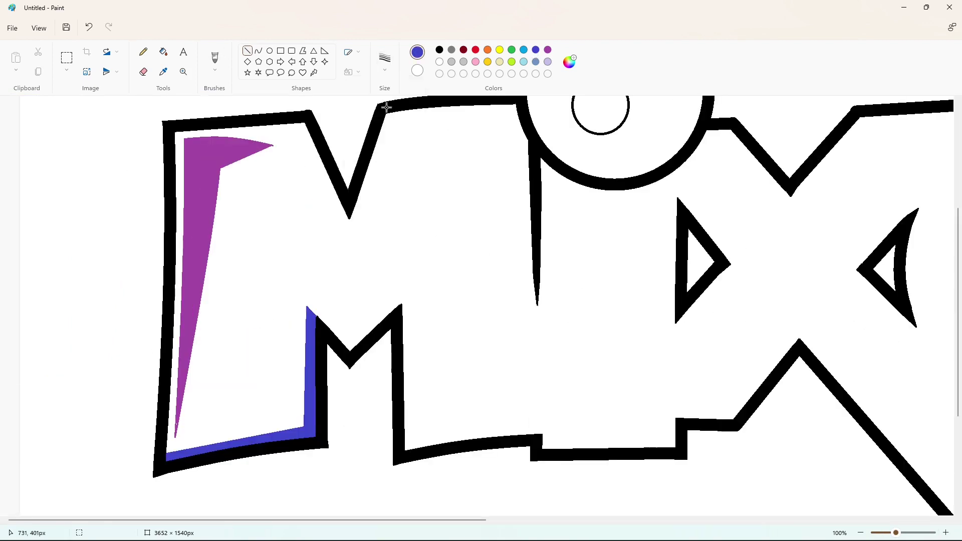
mouse_move(345, 345)
mouse_down()
mouse_move(412, 287)
mouse_move(399, 304)
mouse_move(414, 436)
mouse_up()
click(164, 51)
click(378, 320)
Draw a thin purple sliver along the inner edge of the M's right leg and fill it purple.
click(548, 50)
click(247, 51)
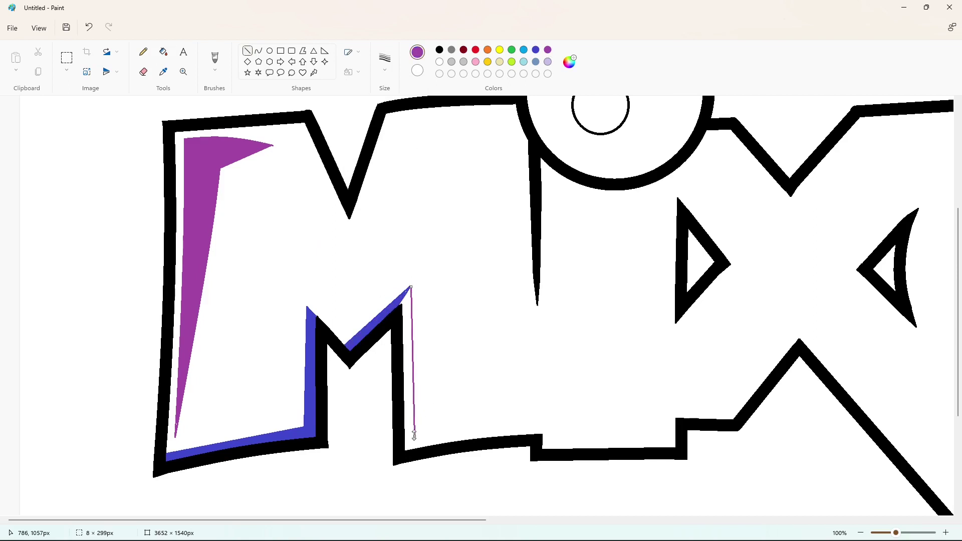
key(k)
click(407, 360)
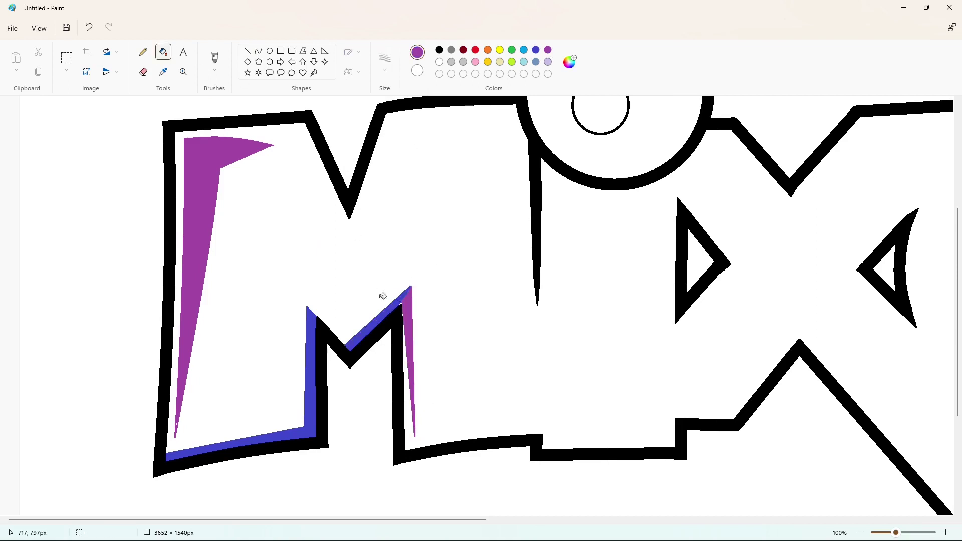
Outline shading along the right edge and base of the M's right leg, up to the spike beside the i, and fill it indigo.
click(536, 50)
click(247, 51)
mouse_move(407, 440)
mouse_down()
mouse_move(523, 420)
mouse_move(515, 412)
mouse_move(530, 241)
mouse_move(525, 141)
mouse_move(515, 318)
mouse_move(524, 423)
mouse_move(528, 405)
mouse_move(404, 442)
mouse_up()
key(ctrl+z)
key(ctrl+z)
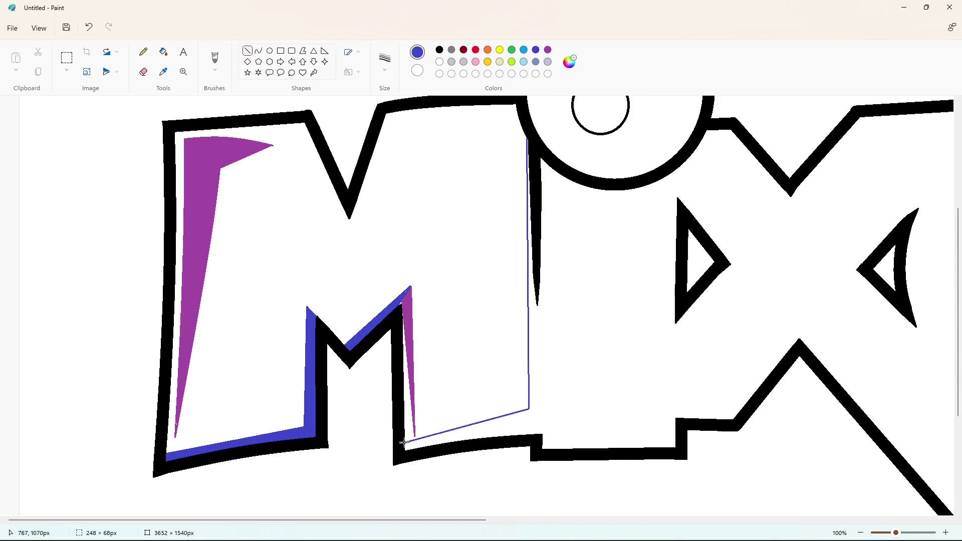
key(ctrl+z)
key(ctrl+z)
drag(526, 137, 404, 444)
click(611, 438)
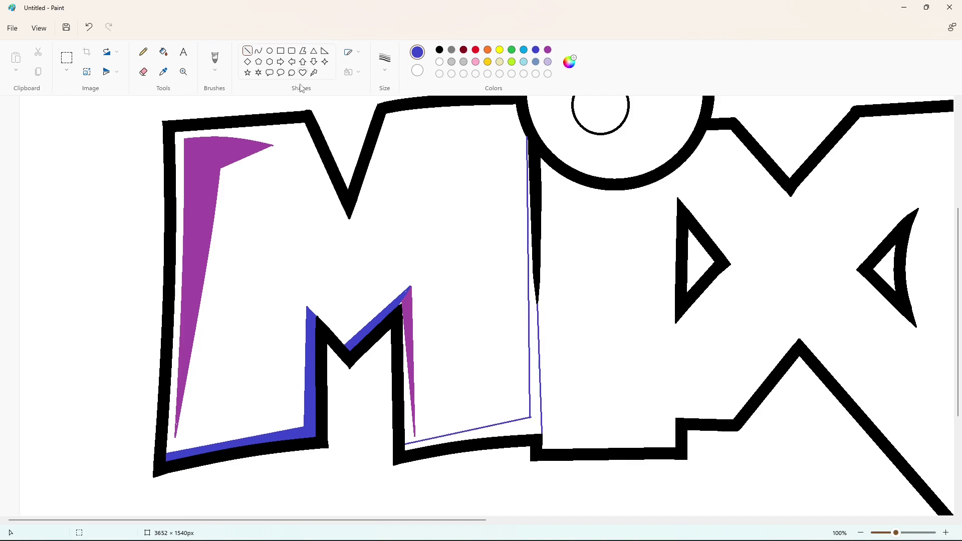
click(163, 51)
click(534, 380)
Draw a tapering highlight down the left side of the i's stem and fill it purple.
drag(453, 521, 551, 512)
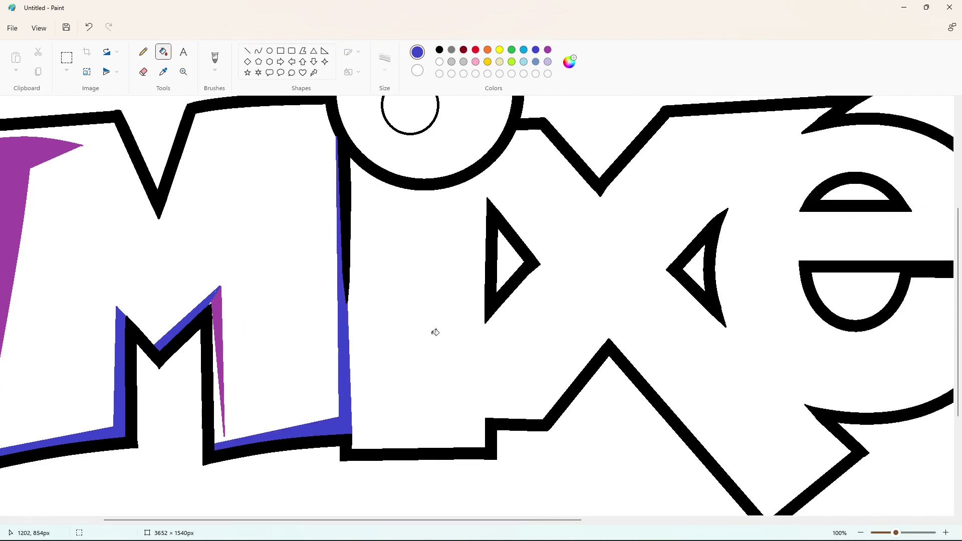
click(547, 49)
click(247, 51)
drag(356, 173, 358, 436)
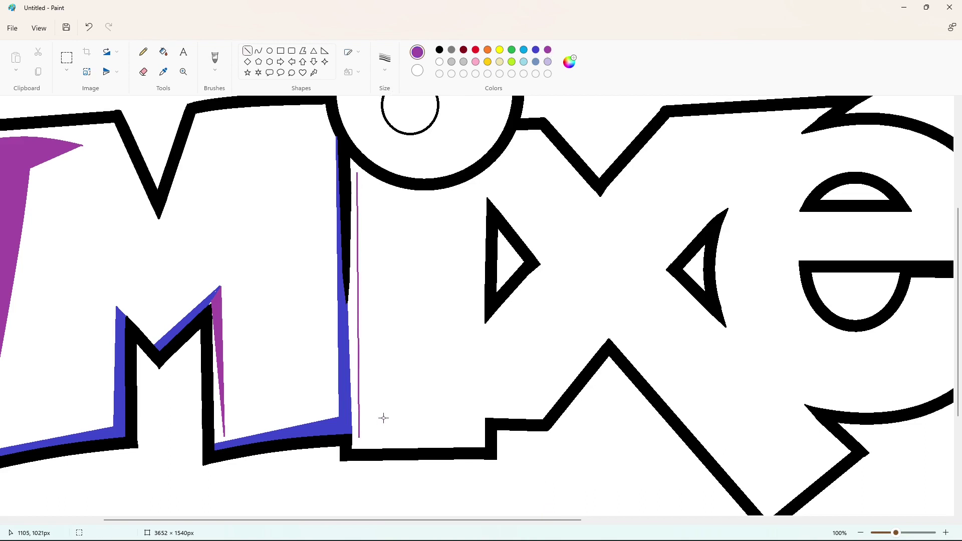
drag(365, 187, 359, 437)
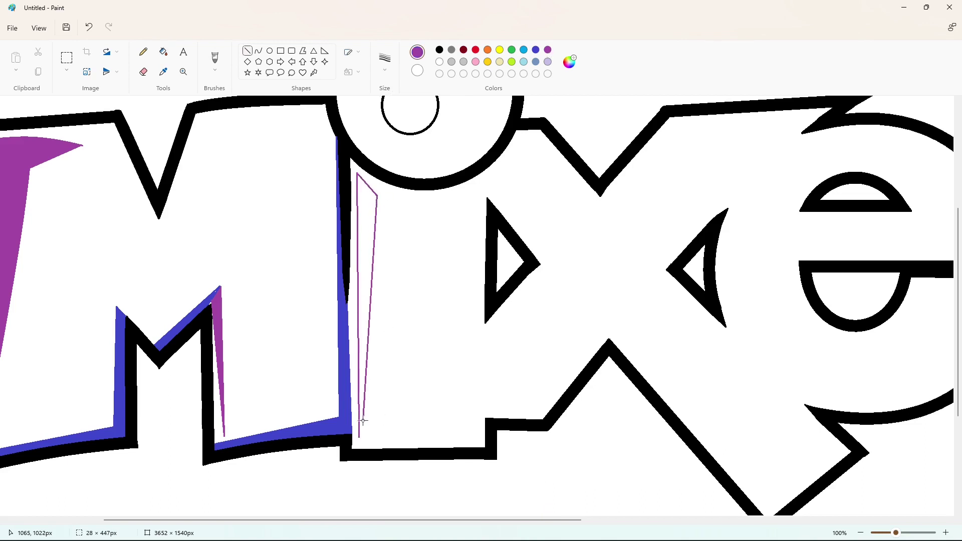
click(163, 51)
click(373, 208)
Draw a curved crescent shadow beneath the i's round dot and fill it indigo.
click(258, 50)
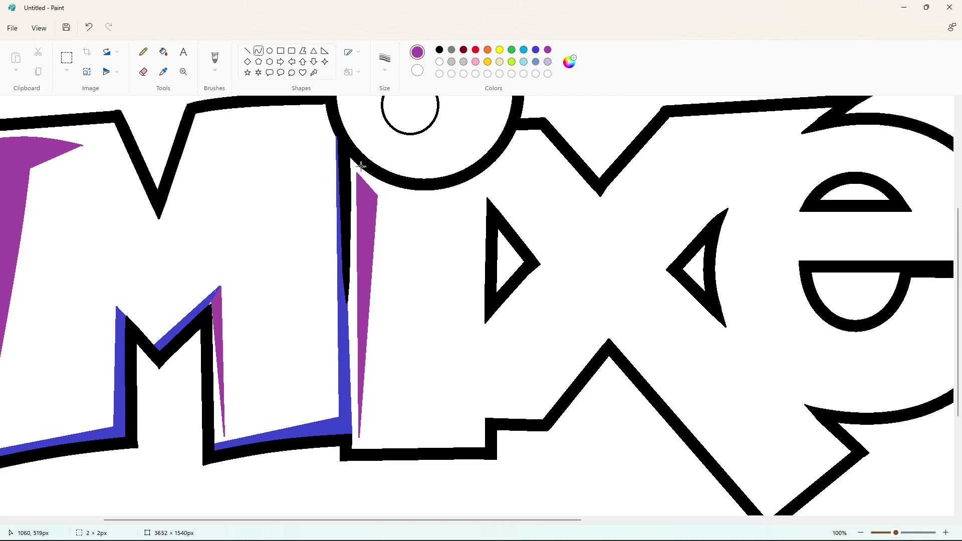
drag(367, 173, 470, 191)
click(386, 195)
mouse_move(417, 206)
mouse_down()
mouse_move(427, 209)
mouse_move(525, 131)
mouse_up()
drag(489, 171, 493, 184)
drag(519, 153, 513, 166)
click(163, 52)
click(441, 195)
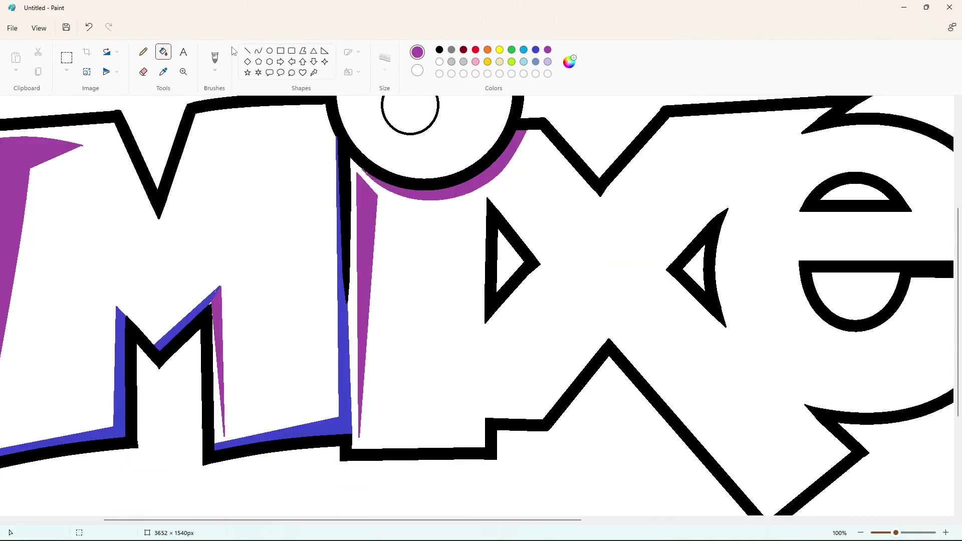
click(535, 50)
click(444, 196)
Outline shading along the bottom edges of the i and x, up to the x's lower-right foot, and fill it indigo.
click(247, 51)
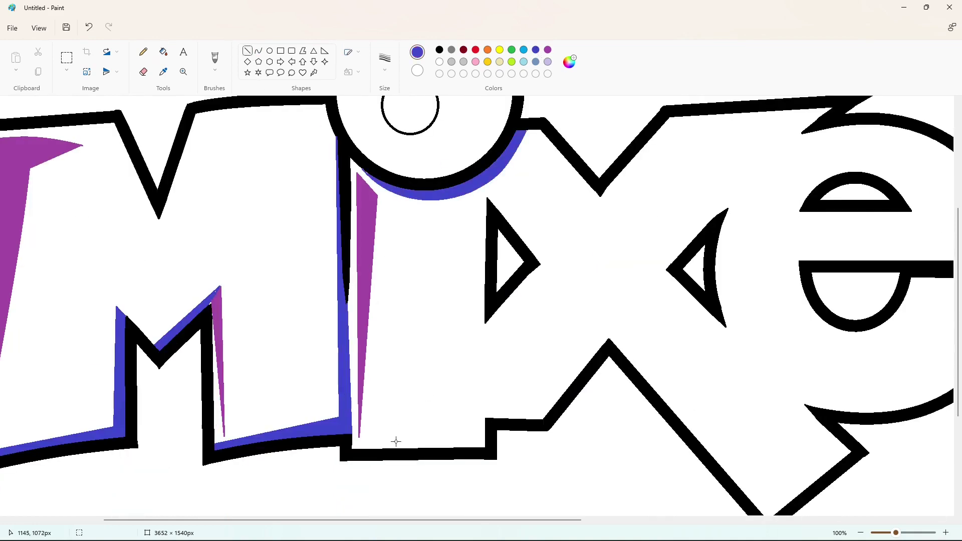
mouse_move(377, 445)
mouse_down()
mouse_move(451, 419)
mouse_move(474, 433)
mouse_move(478, 314)
mouse_move(486, 404)
mouse_move(536, 406)
mouse_move(613, 324)
mouse_up()
drag(538, 520, 565, 519)
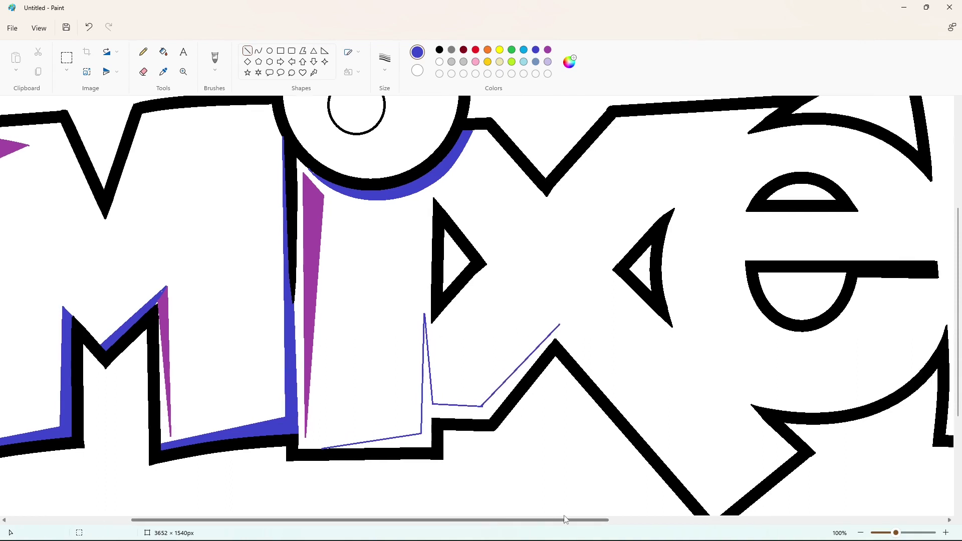
mouse_move(558, 324)
mouse_down()
mouse_move(709, 499)
mouse_move(794, 451)
mouse_up()
key(ctrl+z)
drag(709, 498, 796, 451)
click(164, 52)
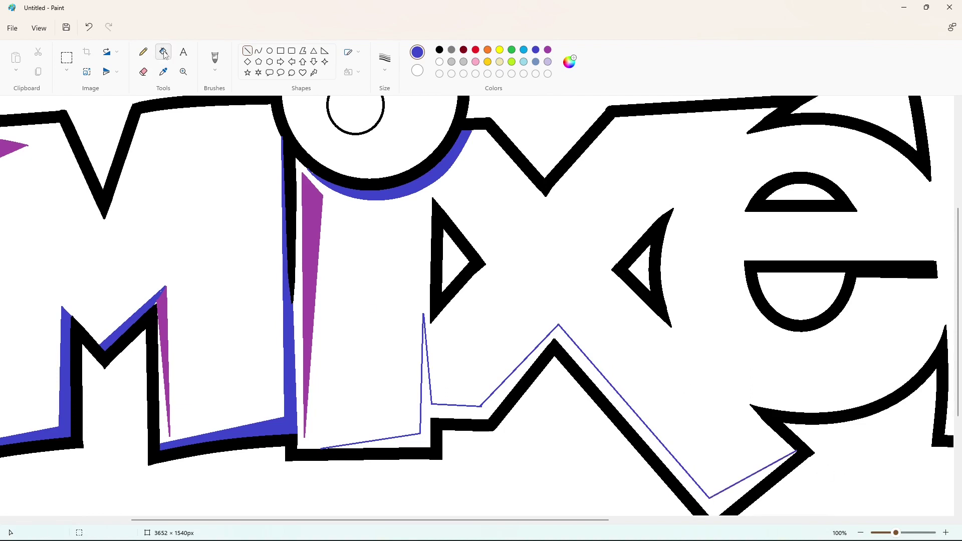
click(470, 412)
Draw a purple-filled wedge below the triangular opening between i and x, trimming its upper end with a white line.
click(247, 51)
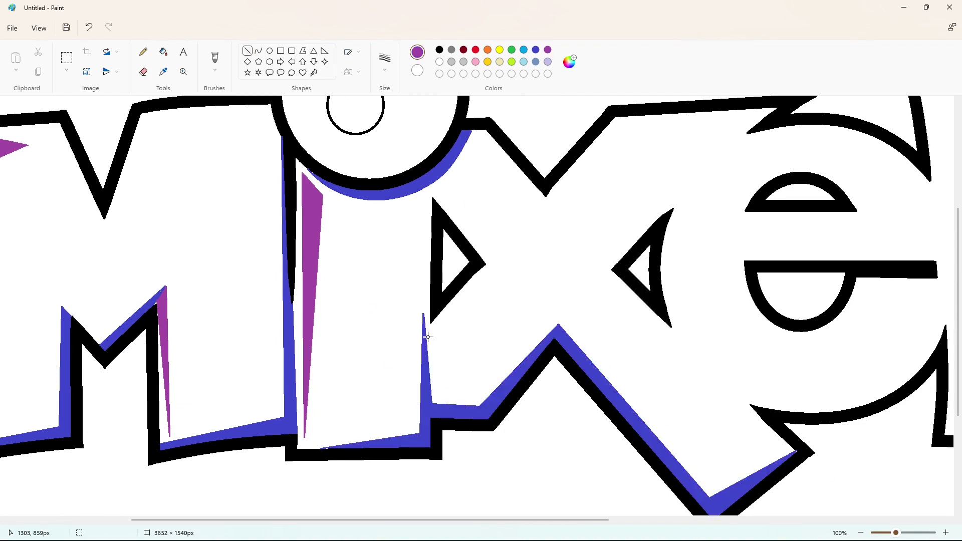
drag(426, 337, 499, 285)
drag(498, 284, 427, 348)
click(163, 51)
click(471, 301)
click(247, 51)
click(439, 62)
drag(498, 281, 503, 288)
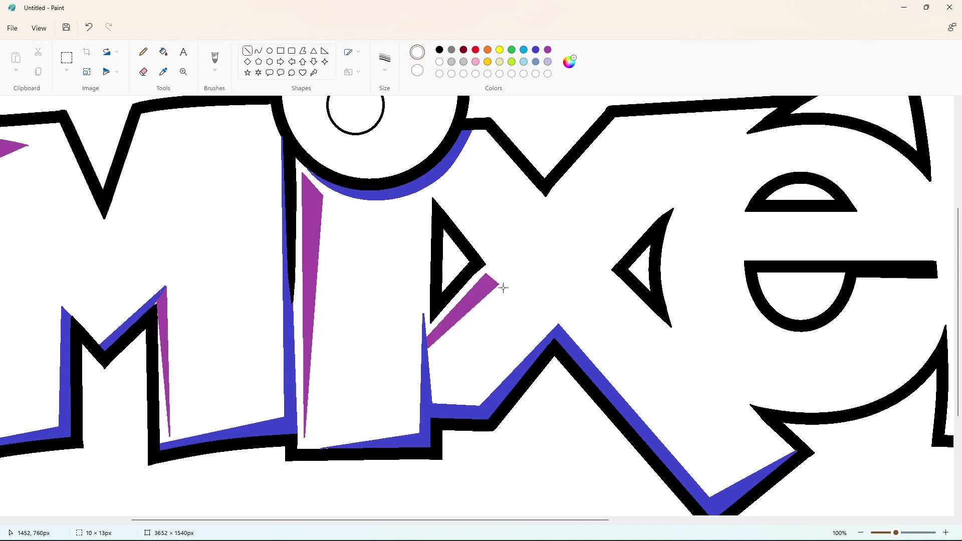
Draw a tapering highlight along the inner edge of the x's upper-right arm and fill it purple.
click(547, 50)
scroll(486, 522, right, 2)
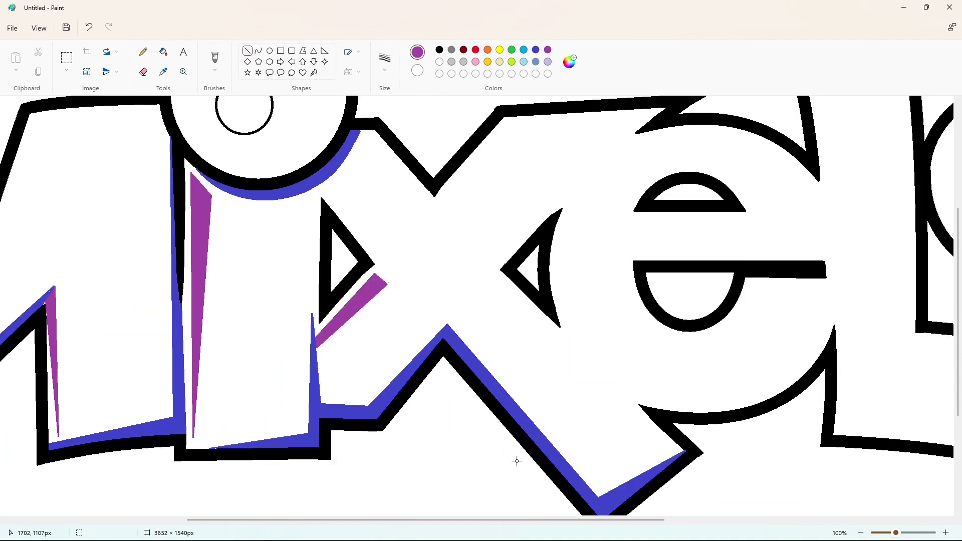
mouse_move(439, 197)
mouse_down()
mouse_move(507, 123)
mouse_move(538, 123)
mouse_up()
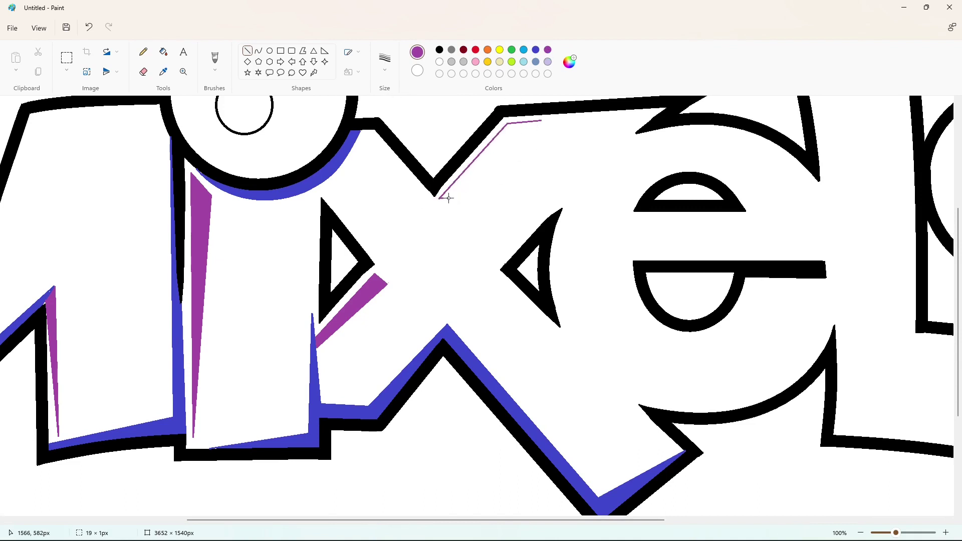
drag(469, 184, 540, 120)
click(163, 52)
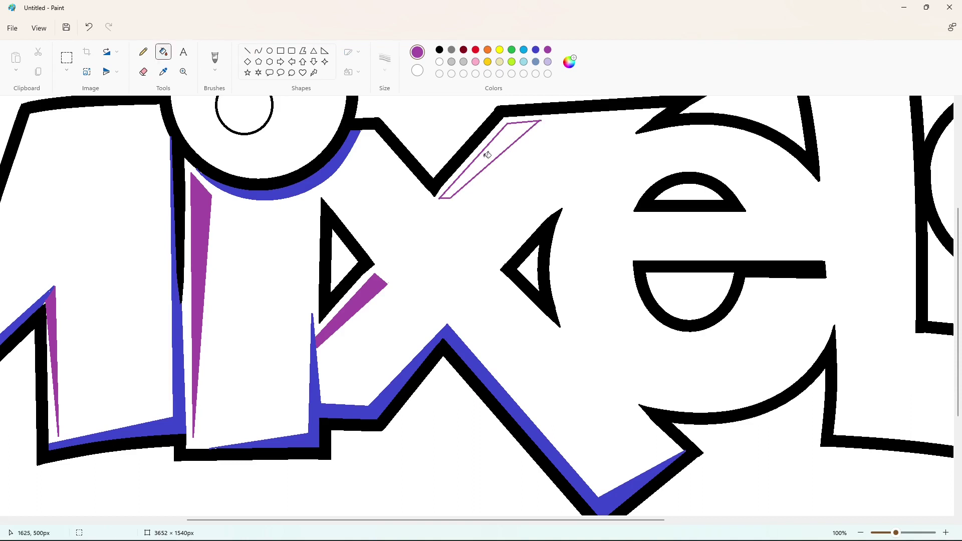
click(491, 151)
Outline a wedge on the upper-left edge of the triangular opening between x and e and fill it indigo.
click(535, 50)
click(247, 50)
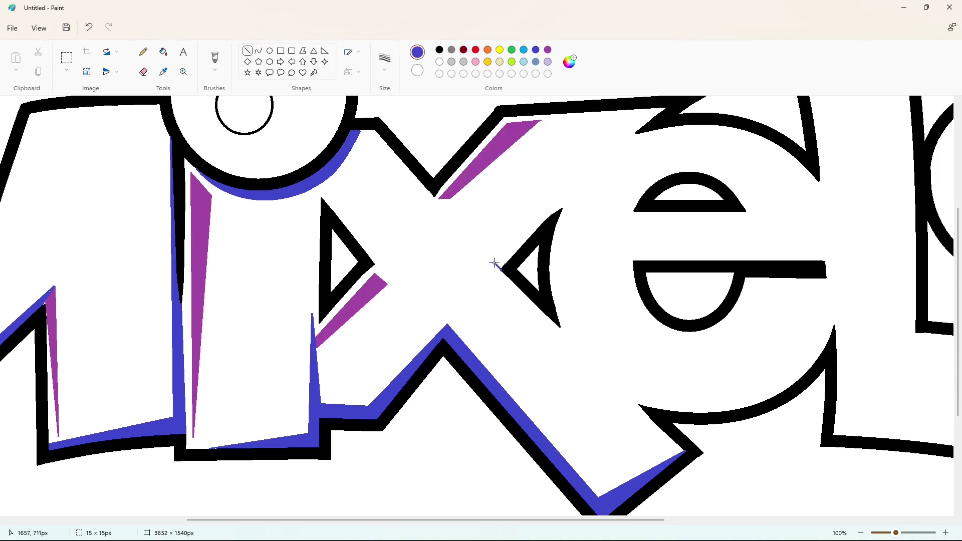
drag(494, 262, 551, 213)
click(163, 51)
click(510, 252)
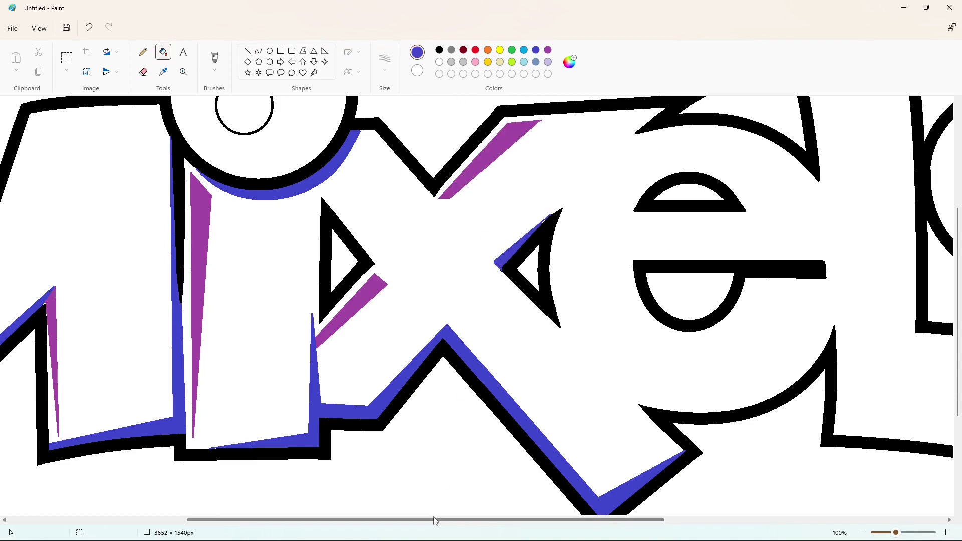
Draw a crescent highlight with two curves along the e's left side and fill it purple.
drag(435, 521, 523, 521)
click(258, 51)
click(547, 50)
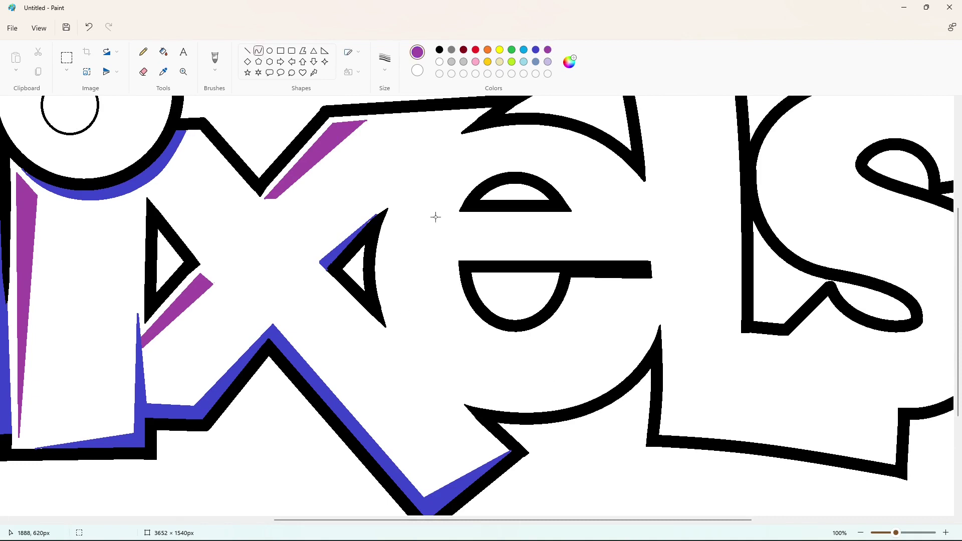
drag(446, 157, 438, 371)
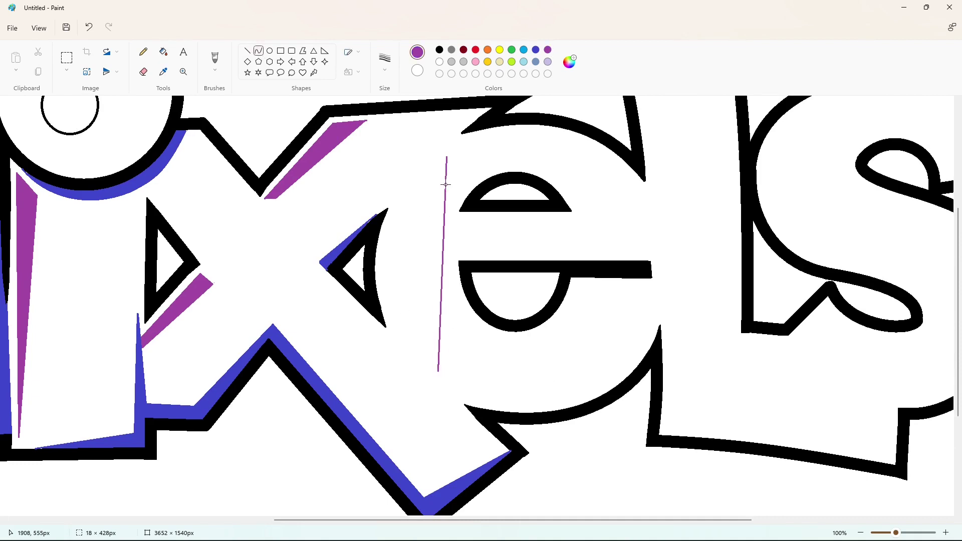
mouse_move(446, 185)
mouse_down()
mouse_move(368, 305)
mouse_move(368, 275)
mouse_up()
drag(447, 158, 438, 371)
mouse_move(430, 249)
mouse_down()
mouse_move(425, 223)
mouse_move(390, 309)
mouse_move(375, 290)
mouse_up()
click(163, 51)
click(394, 255)
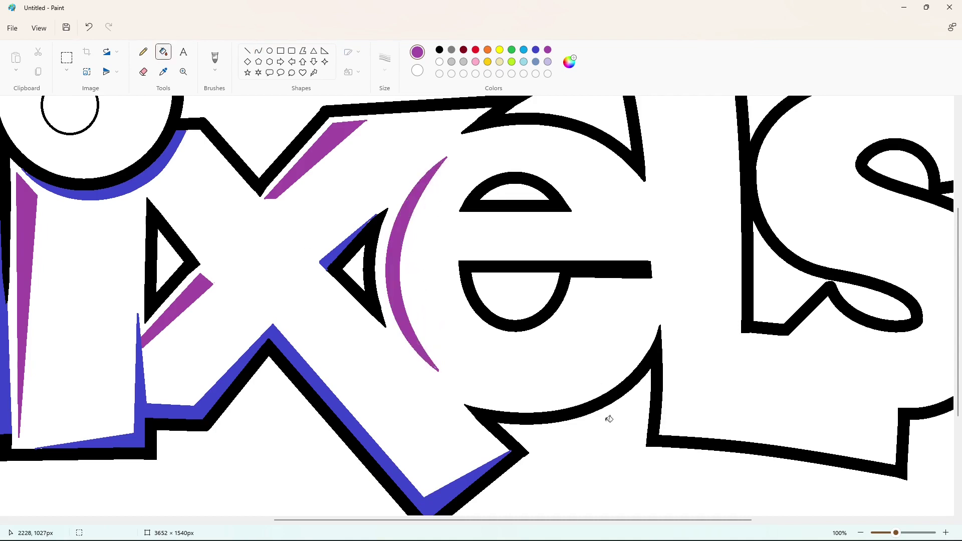
Draw a curved shadow over the upper-left edge of the e's upper opening and fill it indigo.
click(258, 50)
drag(458, 210, 501, 173)
mouse_move(475, 189)
mouse_down()
mouse_move(464, 188)
mouse_move(478, 173)
mouse_up()
click(164, 51)
click(470, 188)
click(536, 49)
click(469, 188)
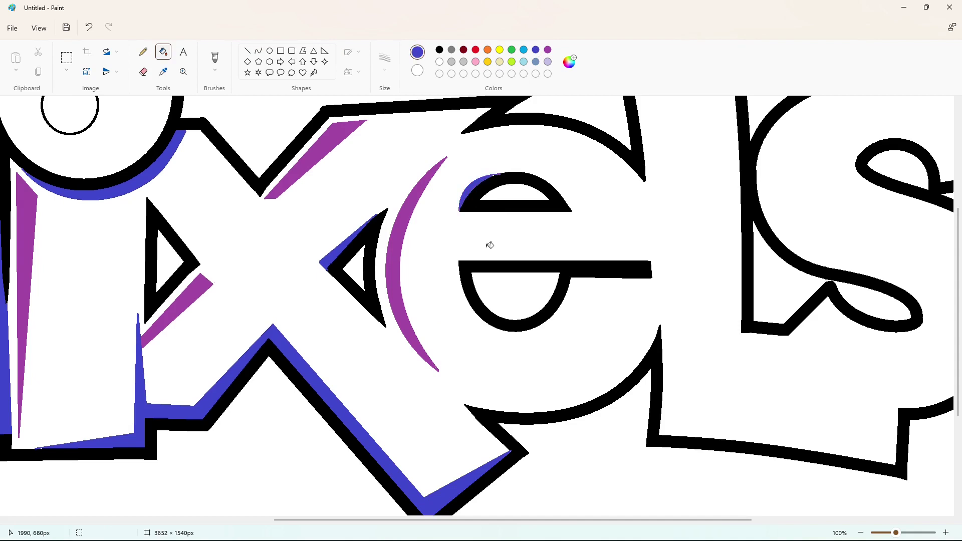
Draw a small purple-filled triangle below the e's crossbar, beside its lower opening.
click(247, 51)
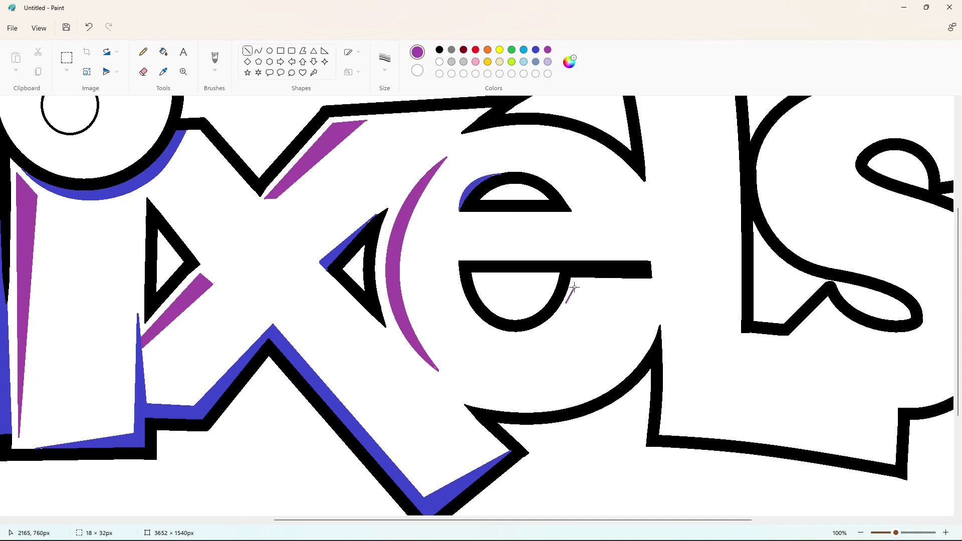
drag(590, 287, 565, 302)
click(163, 51)
click(577, 292)
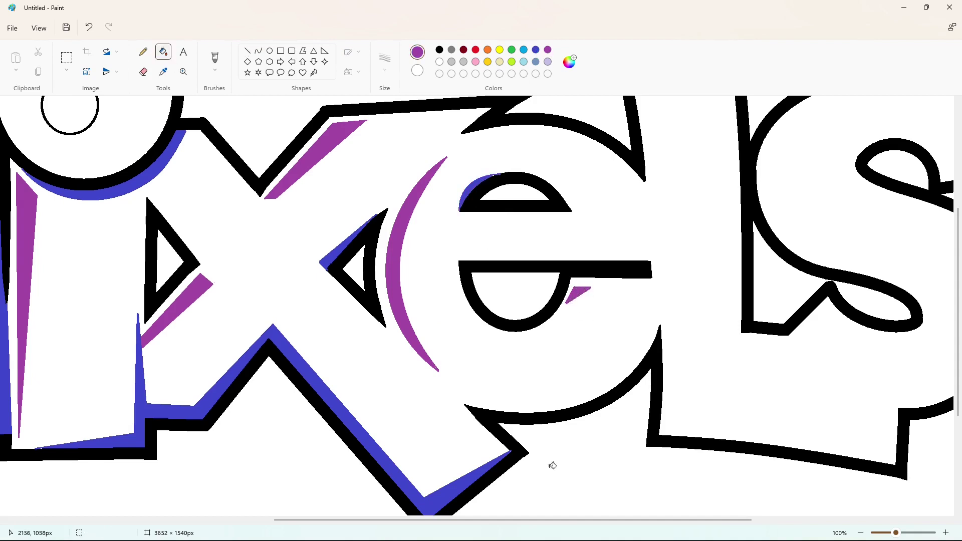
Draw curved shading along the inside of the e's lower edge and fill it indigo.
scroll(550, 464, right, 5)
click(258, 50)
click(535, 50)
mouse_move(353, 408)
mouse_down()
mouse_move(428, 384)
mouse_move(530, 311)
mouse_move(444, 413)
mouse_move(511, 388)
mouse_up()
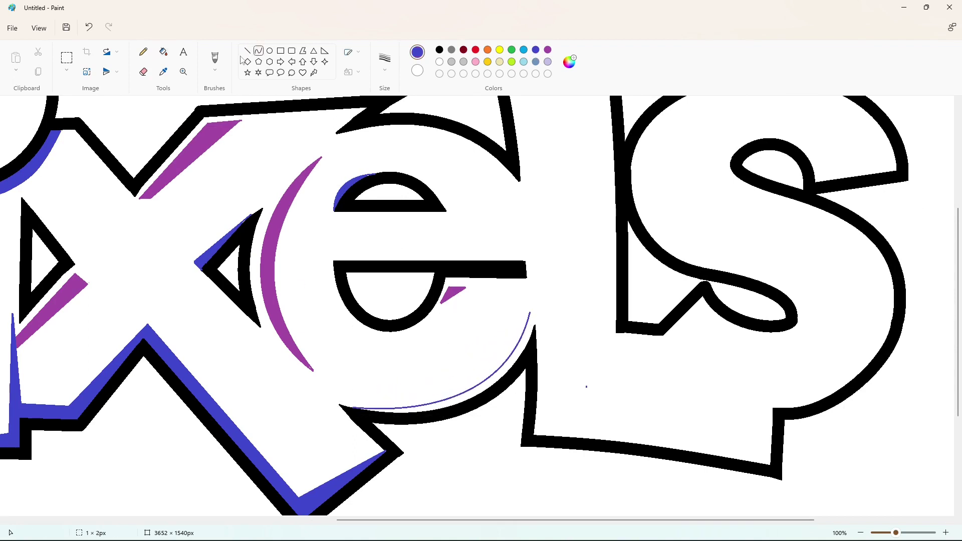
click(163, 52)
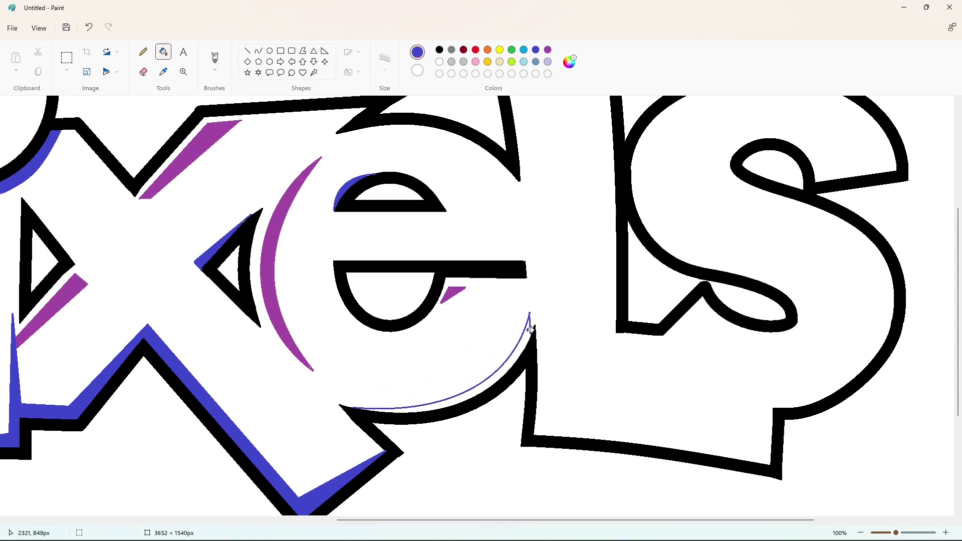
click(501, 377)
Draw a long purple curve down the inside of the l's left edge as the outer side of a highlight.
scroll(542, 469, right, 5)
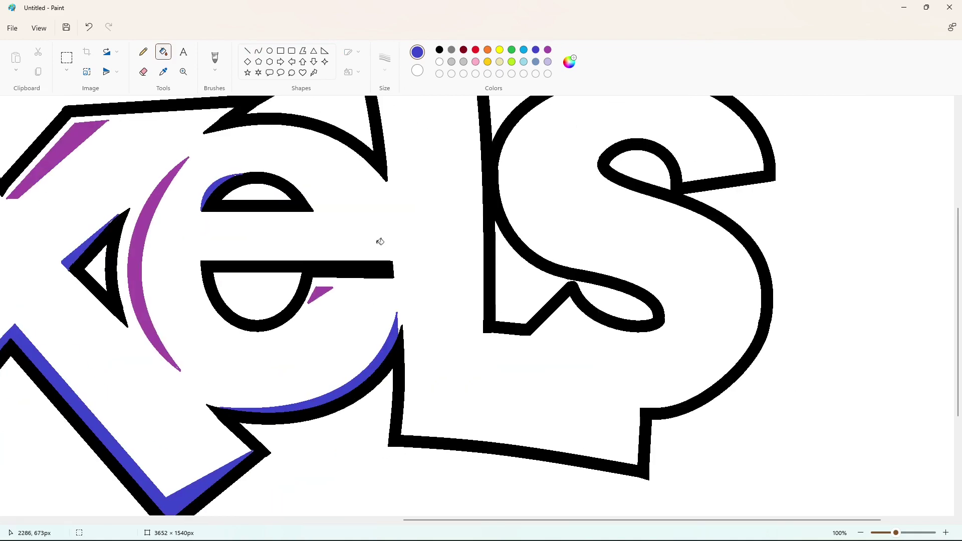
click(547, 50)
click(246, 51)
scroll(521, 275, up, 2)
drag(377, 115, 412, 480)
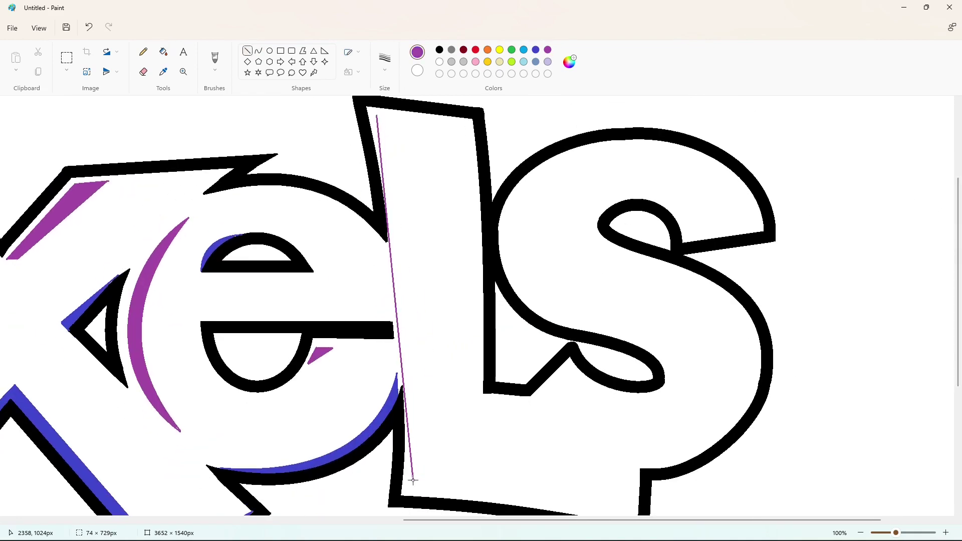
key(ctrl+z)
click(258, 51)
drag(377, 116, 412, 483)
drag(386, 216, 470, 336)
Close the l's highlight with short straight lines forming a notched upper end and a second long curve, and fill it purple.
click(247, 50)
mouse_move(377, 117)
mouse_down()
mouse_move(410, 118)
mouse_move(413, 483)
mouse_up()
click(258, 50)
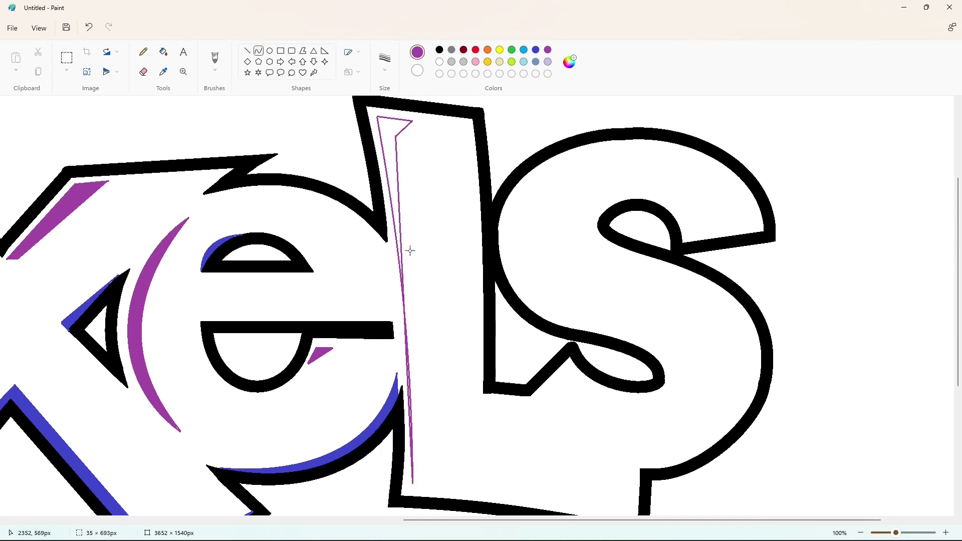
drag(410, 251, 417, 311)
click(451, 324)
click(163, 52)
click(398, 210)
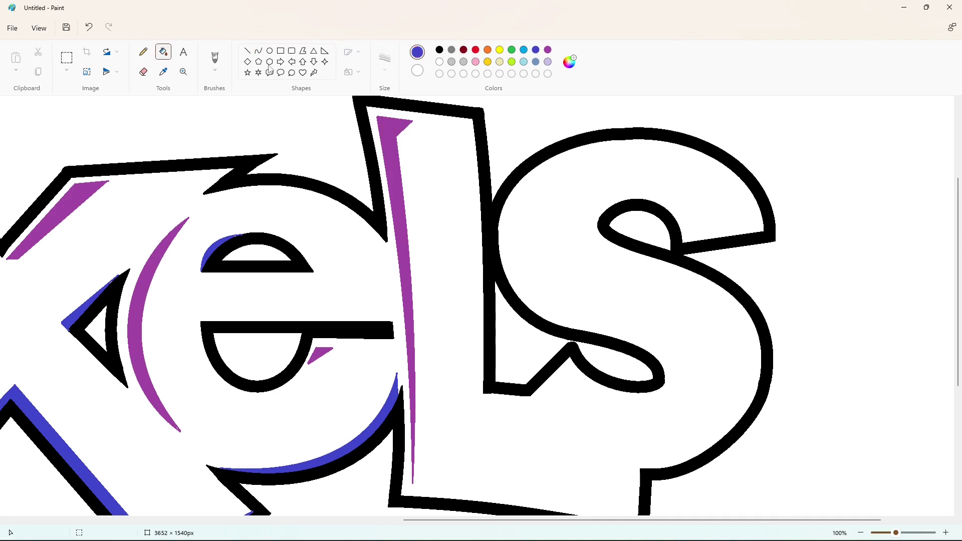
Outline a tapered sliver along the inside of the l's right edge with straight lines and fill it indigo.
click(247, 50)
mouse_move(485, 394)
mouse_down()
mouse_move(475, 391)
mouse_move(470, 262)
mouse_move(481, 206)
mouse_up()
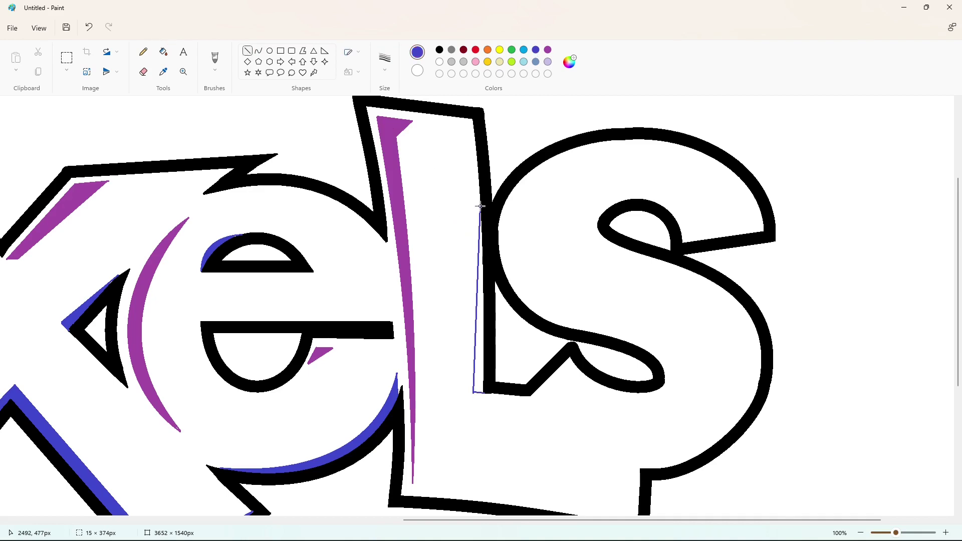
click(163, 52)
click(480, 301)
Outline shading along the joined lower edge of the l and s with curves and straight lines, and fill it indigo.
scroll(599, 452, down, 3)
scroll(600, 452, right, 1)
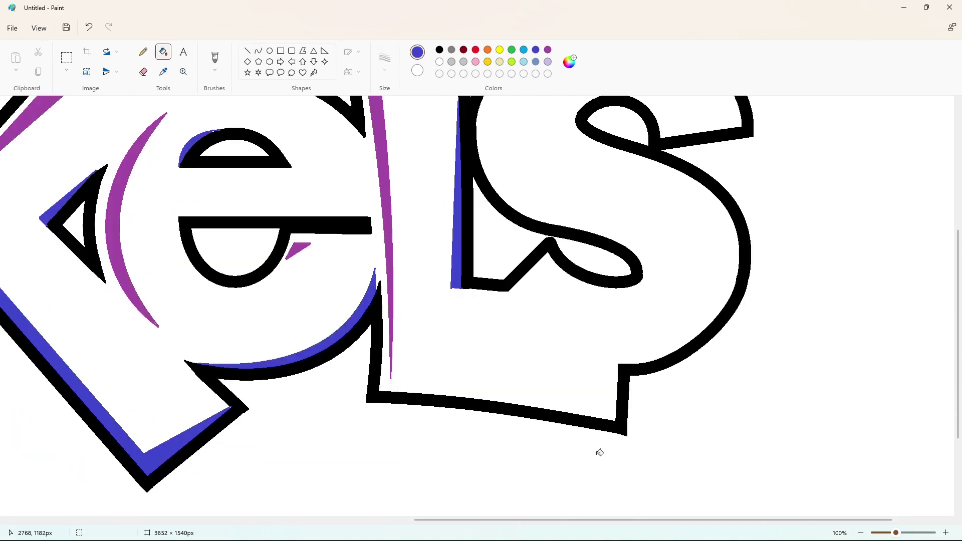
click(259, 50)
mouse_move(472, 398)
mouse_down()
mouse_move(579, 392)
mouse_move(606, 404)
mouse_move(609, 350)
mouse_move(669, 333)
mouse_move(722, 296)
mouse_up()
click(554, 397)
click(247, 51)
click(258, 50)
drag(668, 335, 675, 343)
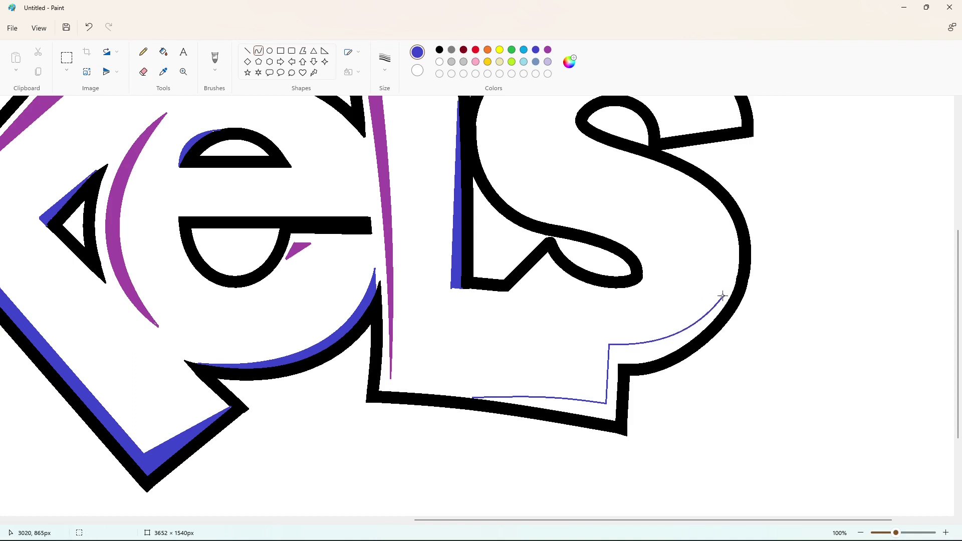
click(163, 51)
click(671, 342)
Draw a crescent highlight with two curves inside the s's upper-left bend and fill it purple.
scroll(774, 390, up, 2)
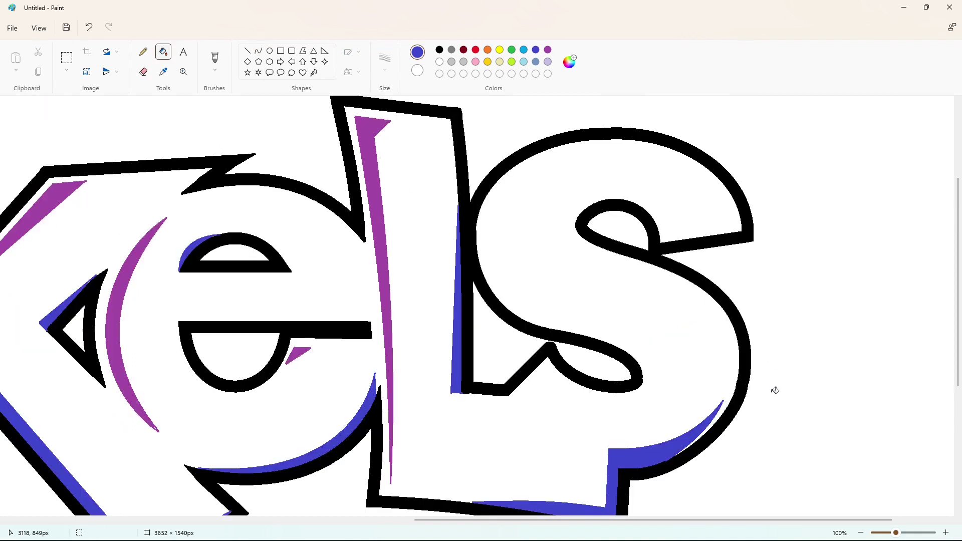
click(258, 50)
drag(485, 259, 553, 155)
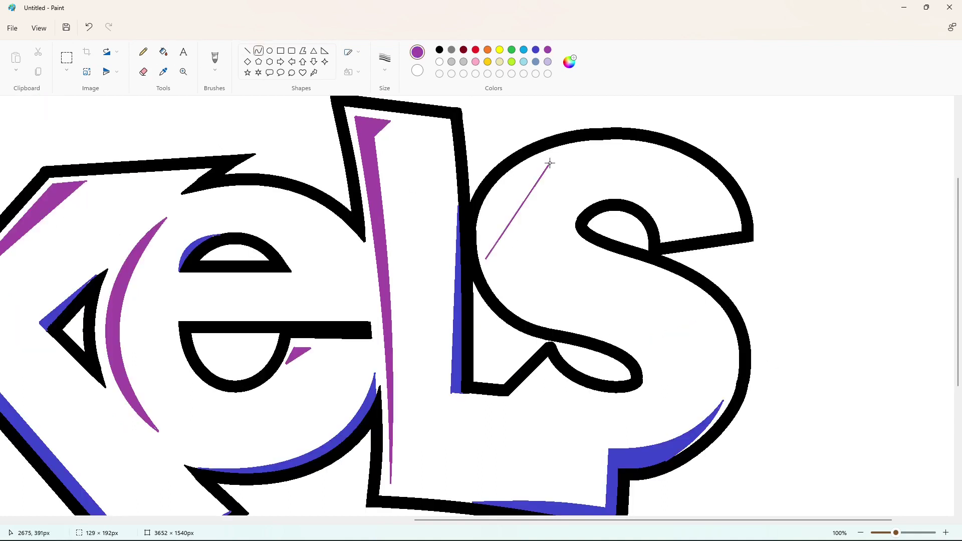
drag(521, 210, 499, 175)
drag(487, 257, 553, 154)
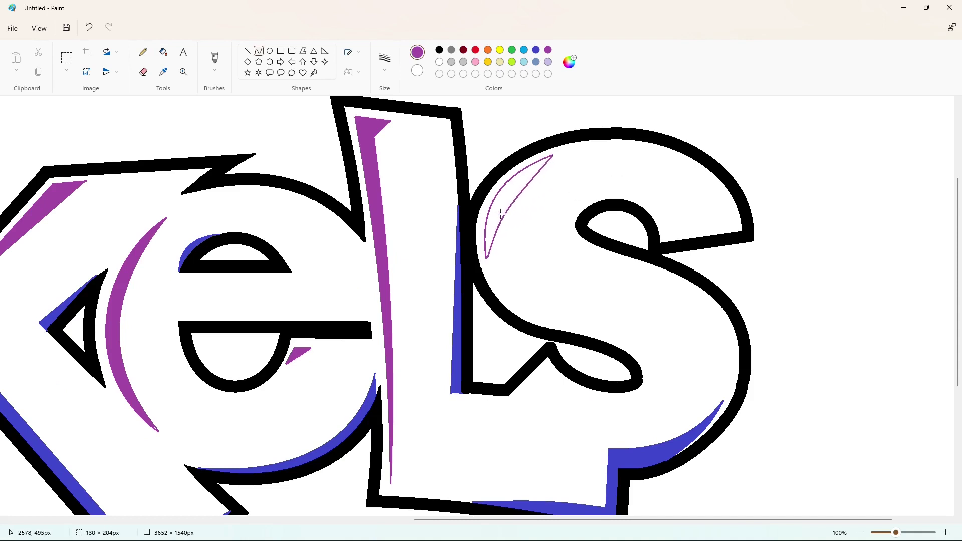
drag(523, 211, 513, 201)
click(163, 51)
click(508, 193)
Outline a wedge of shading along the lower edge of the s's upper tip and fill it indigo.
click(535, 50)
click(247, 51)
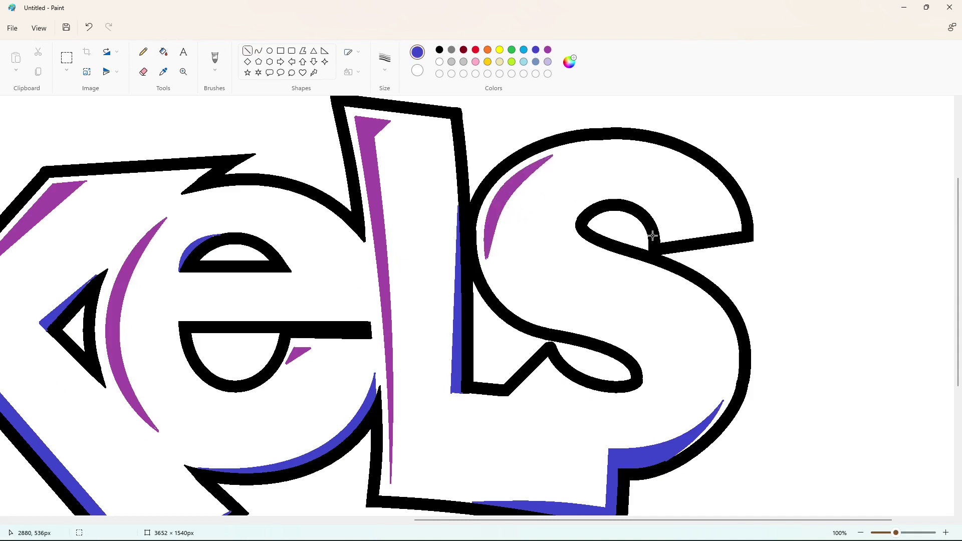
drag(660, 243, 744, 219)
click(163, 52)
click(734, 229)
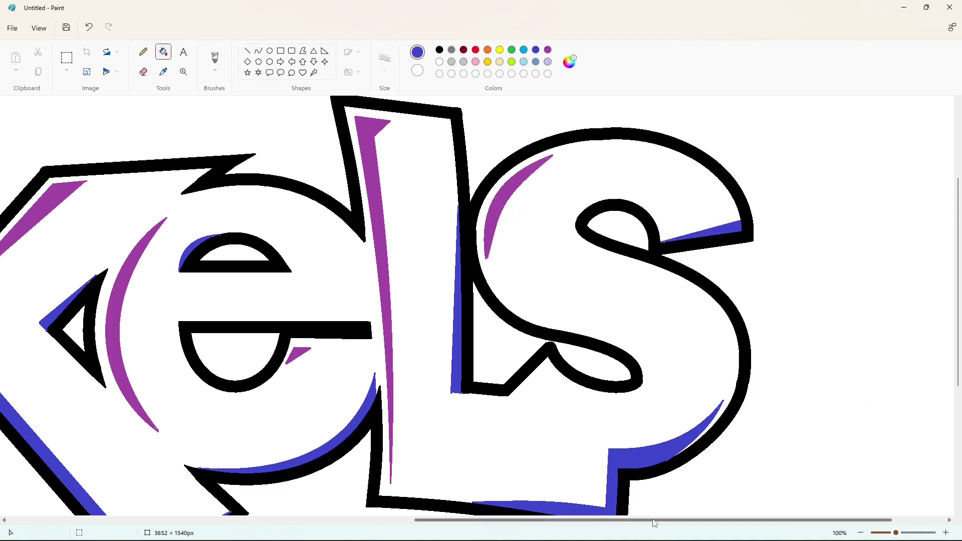
Fill the pupil of the i's eye black.
drag(654, 521, 414, 521)
scroll(520, 426, up, 2)
click(439, 50)
click(282, 251)
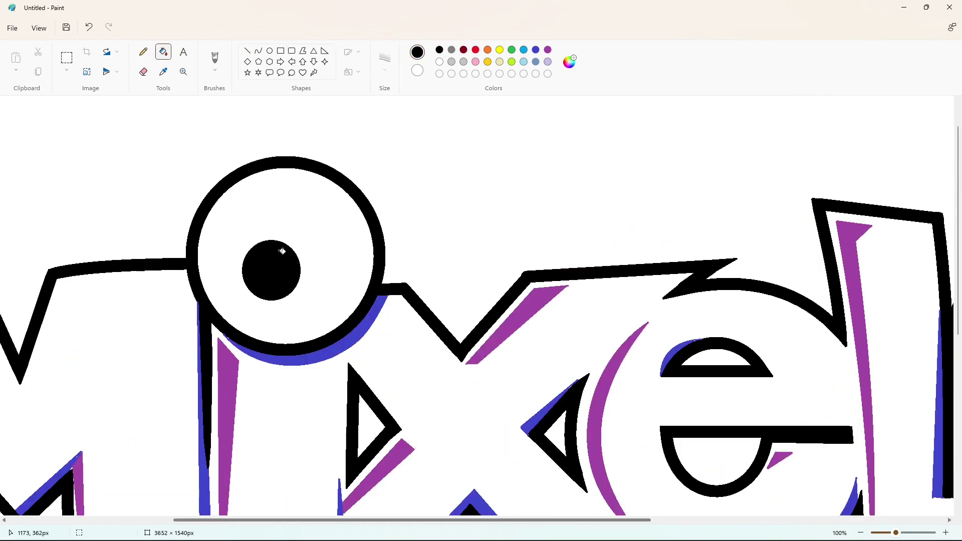
Cut a glint into the pupil's upper right with a small white-filled circle.
click(269, 52)
click(439, 62)
drag(273, 241, 301, 267)
click(163, 51)
click(289, 253)
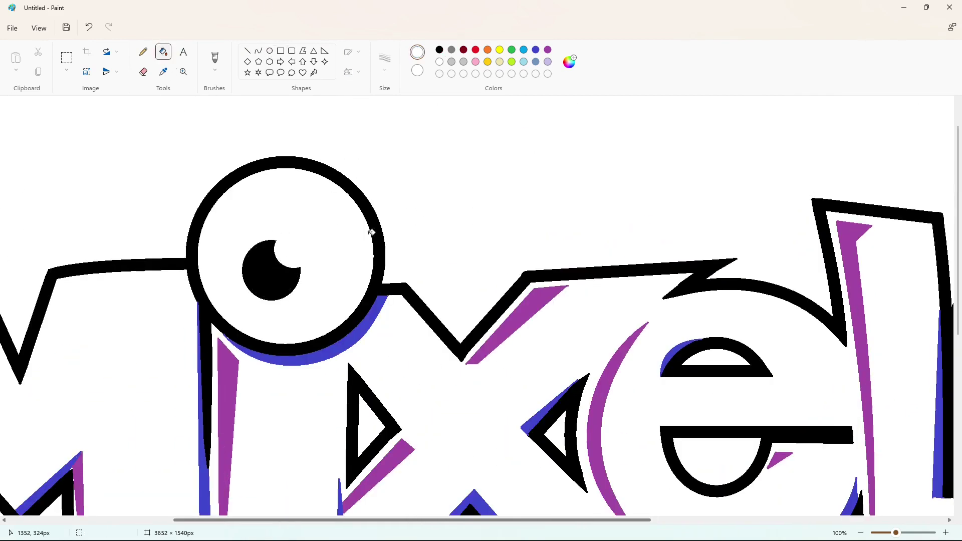
Draw a crescent highlight with two curves inside the eyeball's upper-left edge and fill it purple.
click(259, 51)
click(547, 49)
mouse_move(211, 281)
mouse_down()
mouse_move(279, 189)
mouse_move(293, 197)
mouse_up()
drag(232, 255, 187, 214)
drag(251, 180, 253, 175)
drag(212, 281, 293, 196)
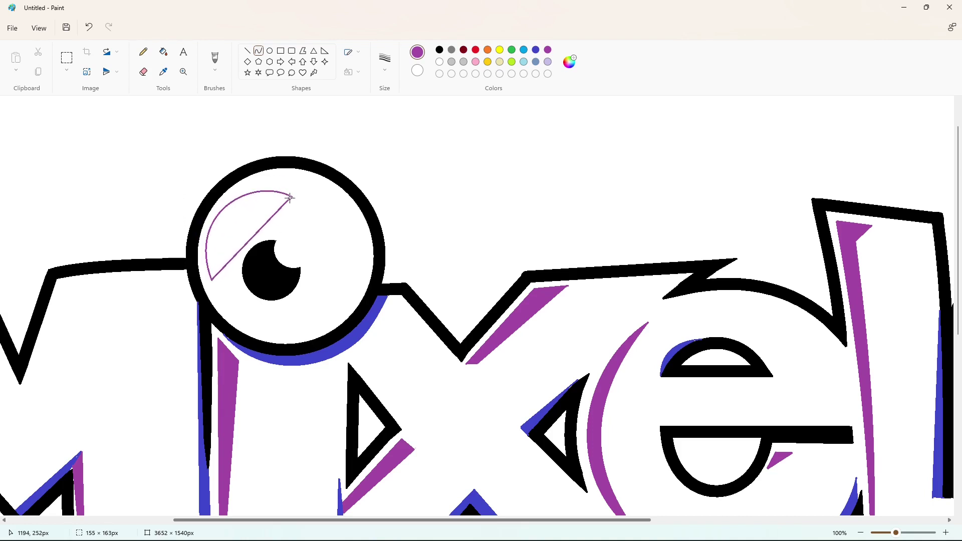
mouse_move(246, 236)
mouse_down()
mouse_move(217, 225)
mouse_move(241, 198)
mouse_up()
click(365, 248)
click(163, 52)
click(251, 200)
Select the area around the whole logo and copy it.
scroll(769, 484, down, 2)
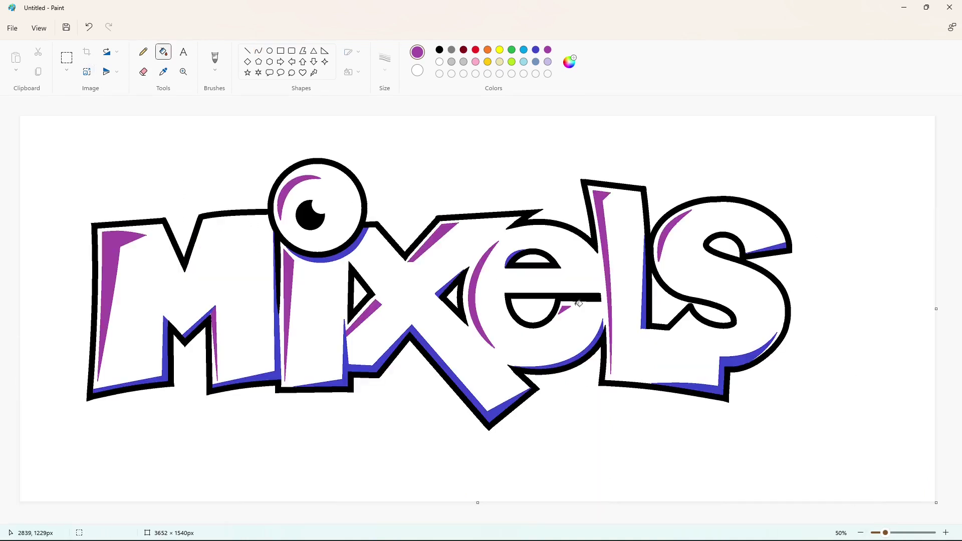
click(67, 58)
drag(28, 126, 863, 454)
key(ctrl+c)
click(711, 360)
Cover the original logo with a white rectangle using Solid fill.
click(281, 51)
click(439, 62)
click(352, 72)
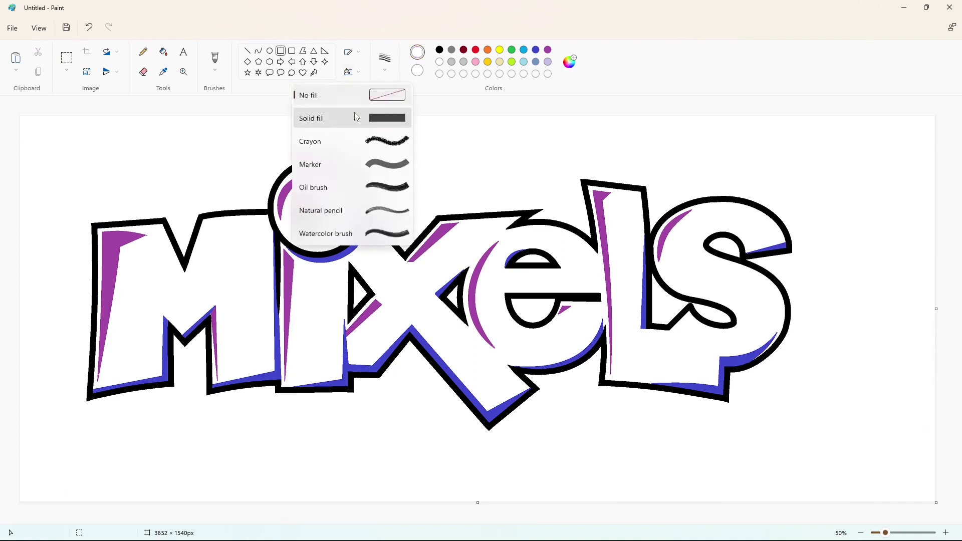
click(358, 117)
drag(42, 134, 900, 475)
Paste the copied logo and move it to the middle of the canvas.
key(ctrl+v)
drag(403, 278, 442, 294)
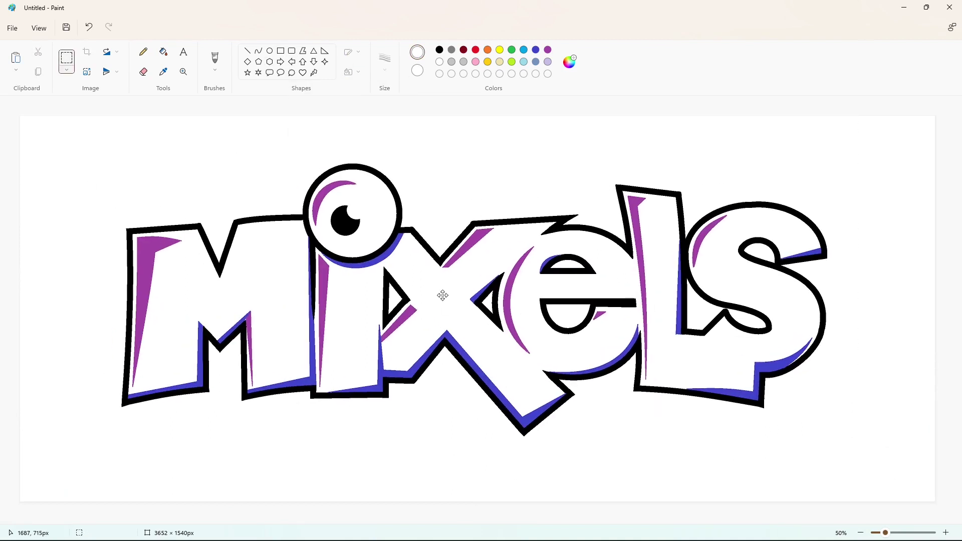
click(286, 121)
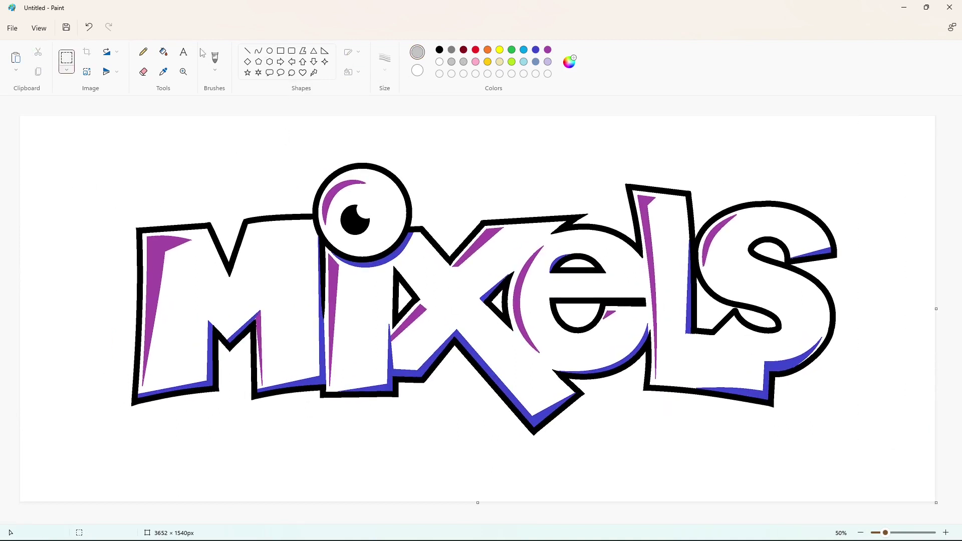
Fill the eyeball's crescent highlight with light gray.
click(164, 52)
click(331, 195)
Mix a pale yellow custom color starting from the gold swatch.
click(487, 50)
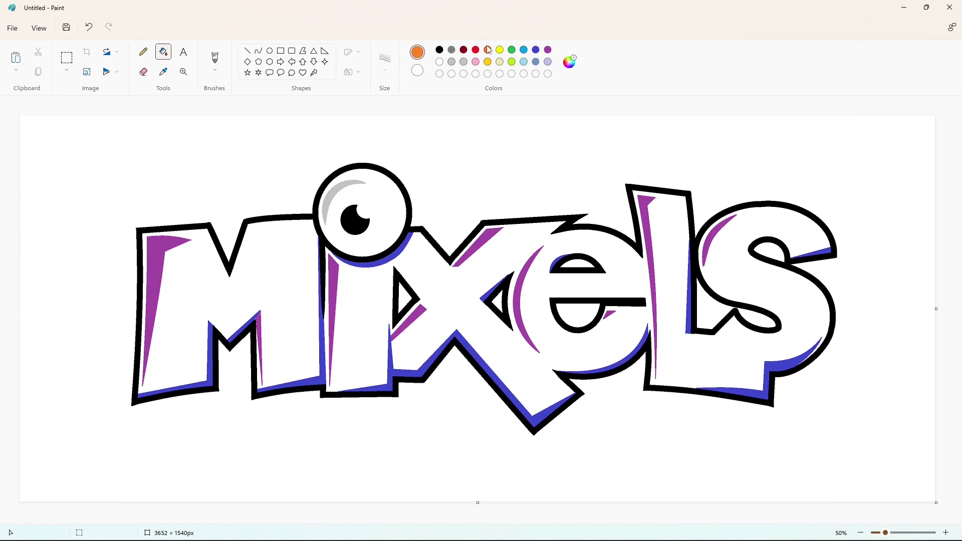
click(489, 63)
click(569, 62)
click(586, 221)
click(382, 344)
Fill the bodies of all the letters with gold.
click(486, 62)
click(291, 294)
click(365, 313)
Fill the m's left highlight with pale yellow, then mix an even lighter tint and refill the highlight with it.
click(440, 73)
click(158, 261)
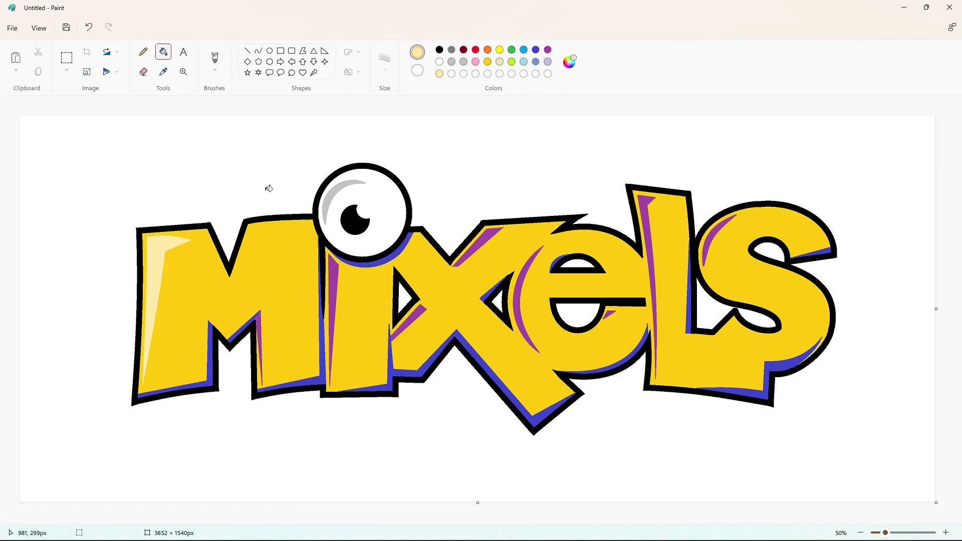
click(568, 62)
click(583, 218)
click(397, 339)
click(157, 262)
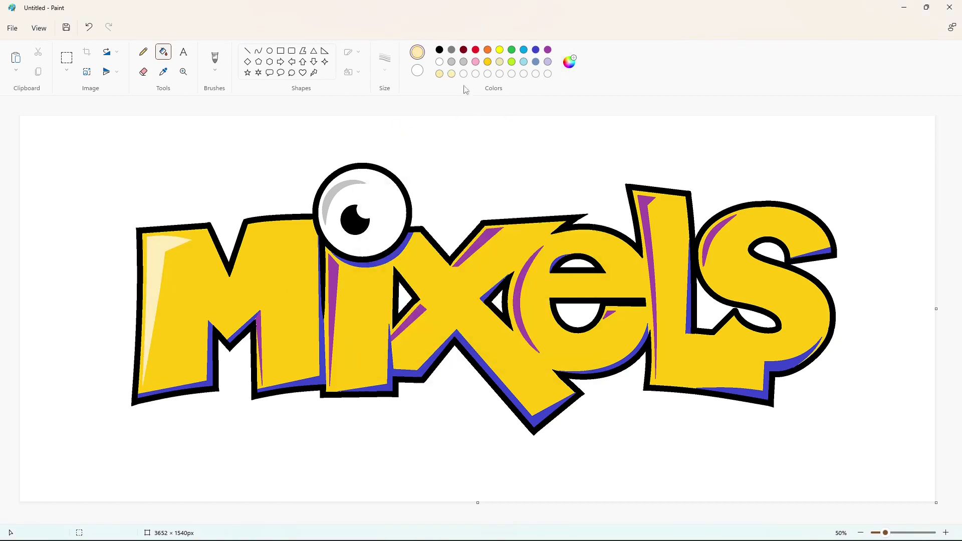
Fill all the remaining purple highlights on the m, i, x, e, l and s with the pale yellow.
click(329, 297)
click(260, 345)
click(423, 311)
click(484, 244)
click(520, 284)
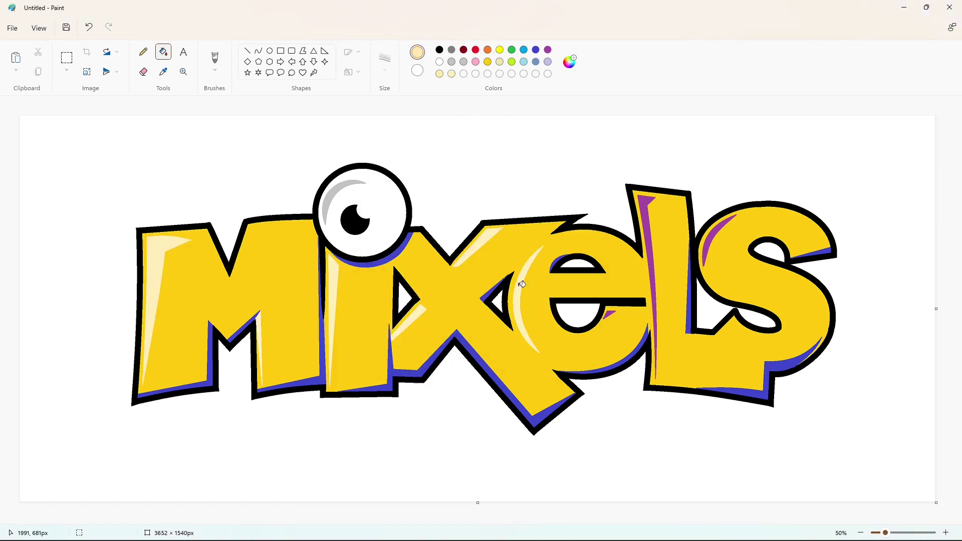
click(608, 313)
click(653, 281)
click(712, 237)
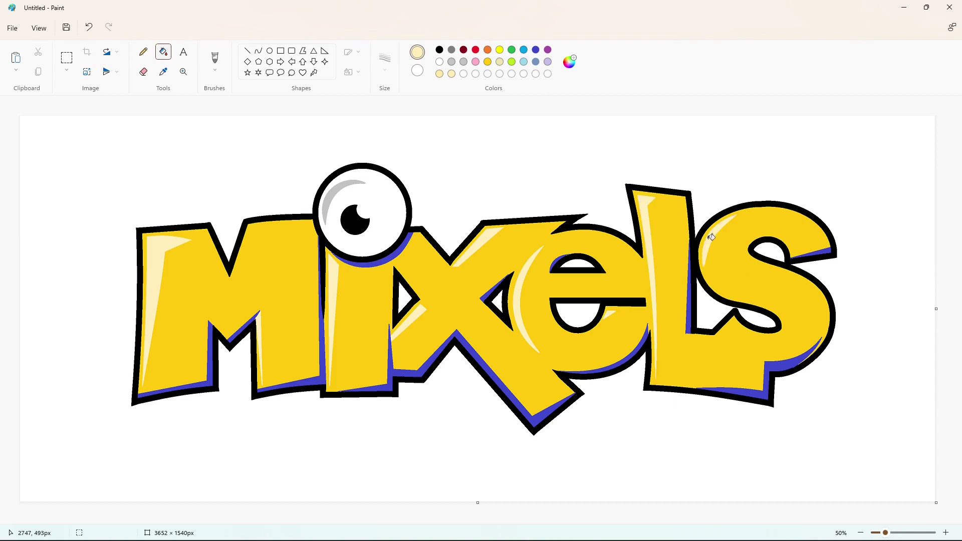
Mix a slightly lighter yellow from the gold swatch and refill the bodies of all the letters with it.
click(486, 63)
click(569, 62)
drag(588, 249, 588, 243)
click(388, 341)
click(281, 301)
click(361, 307)
Mix a lighter orange from the orange swatch and fill all of the m's indigo shading with it.
click(487, 50)
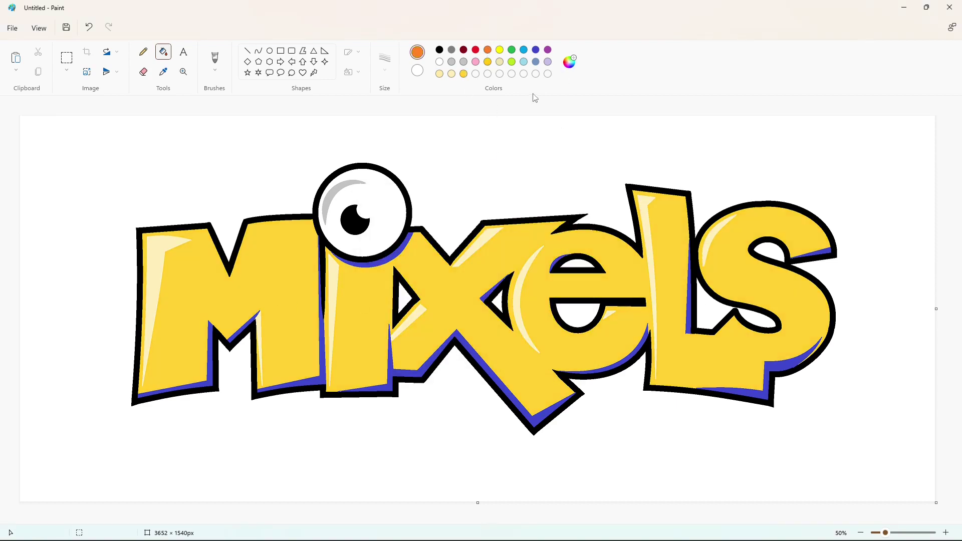
click(569, 62)
click(388, 341)
click(215, 365)
click(252, 324)
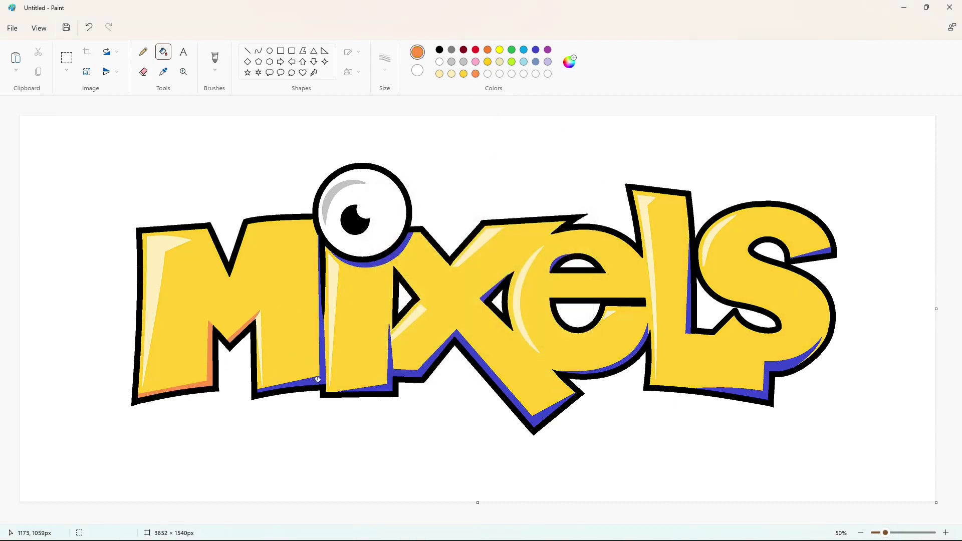
click(321, 351)
Fill the indigo shading on the i, x, e, l and s with the light orange.
click(401, 253)
click(393, 333)
click(485, 295)
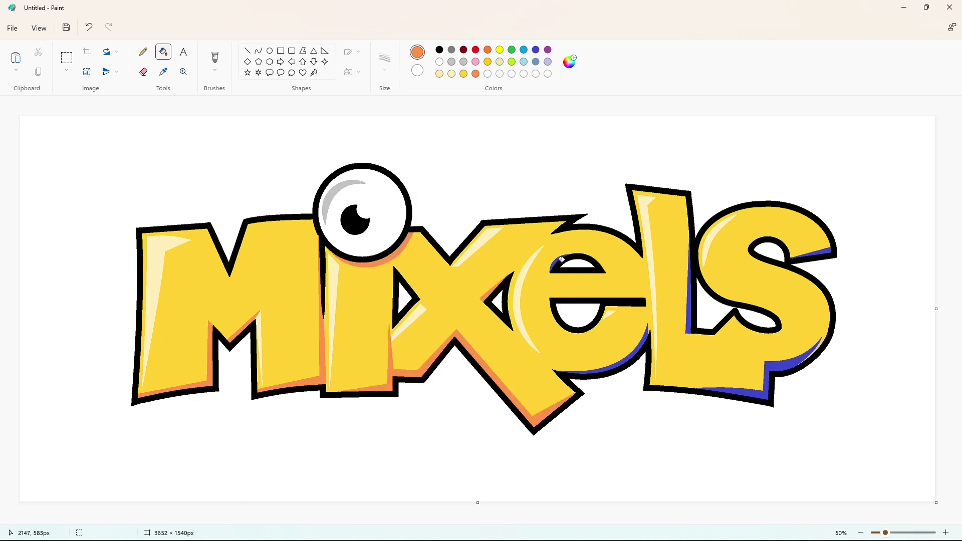
click(638, 351)
click(693, 322)
click(763, 393)
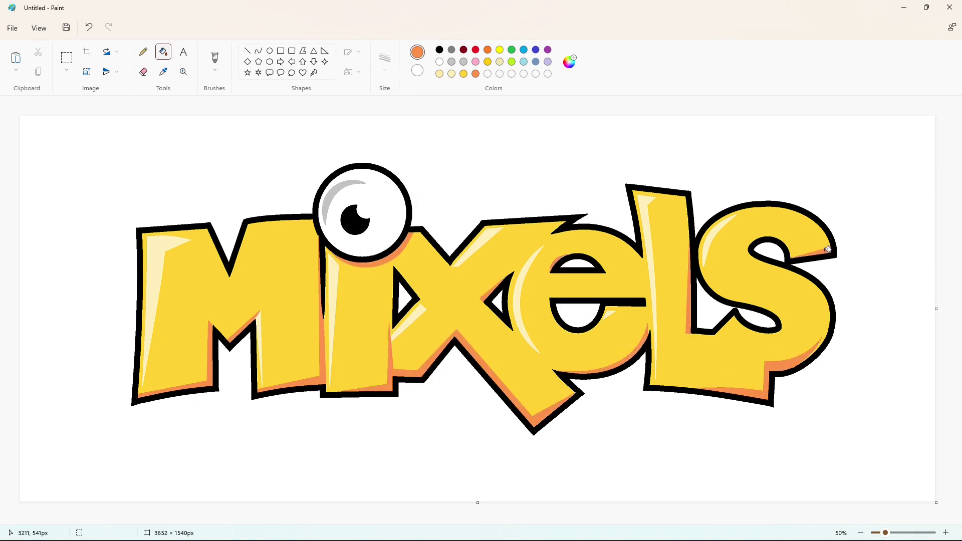